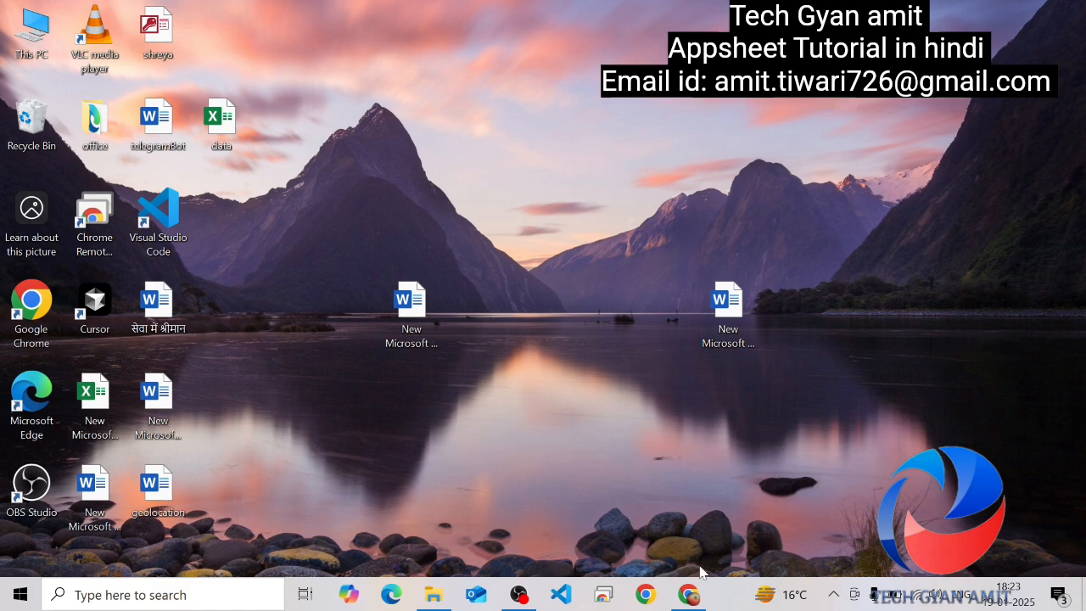
- Switch to the Show pdf File Url spreadsheet in Chrome and create an AppSheet app from it, dismissing the app-ready dialog
click(689, 594)
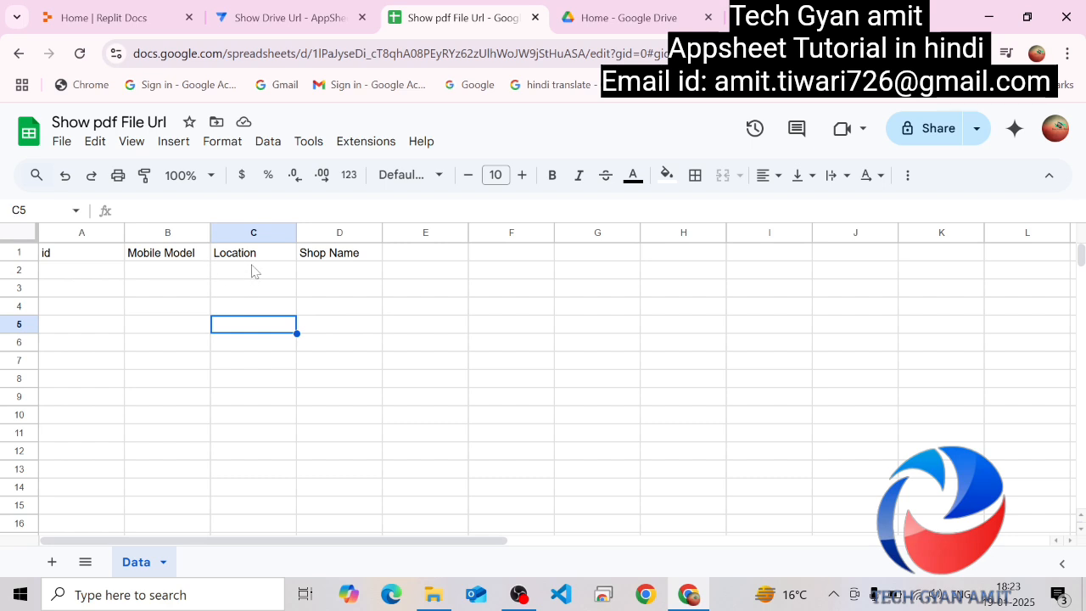
drag(250, 273, 327, 274)
click(328, 274)
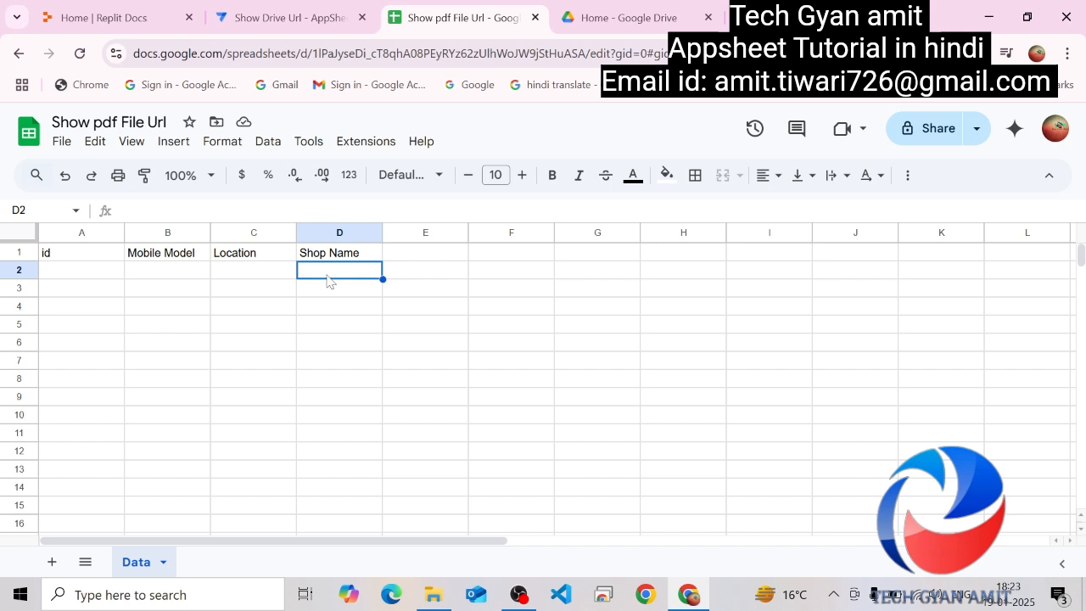
click(348, 145)
mouse_move(393, 271)
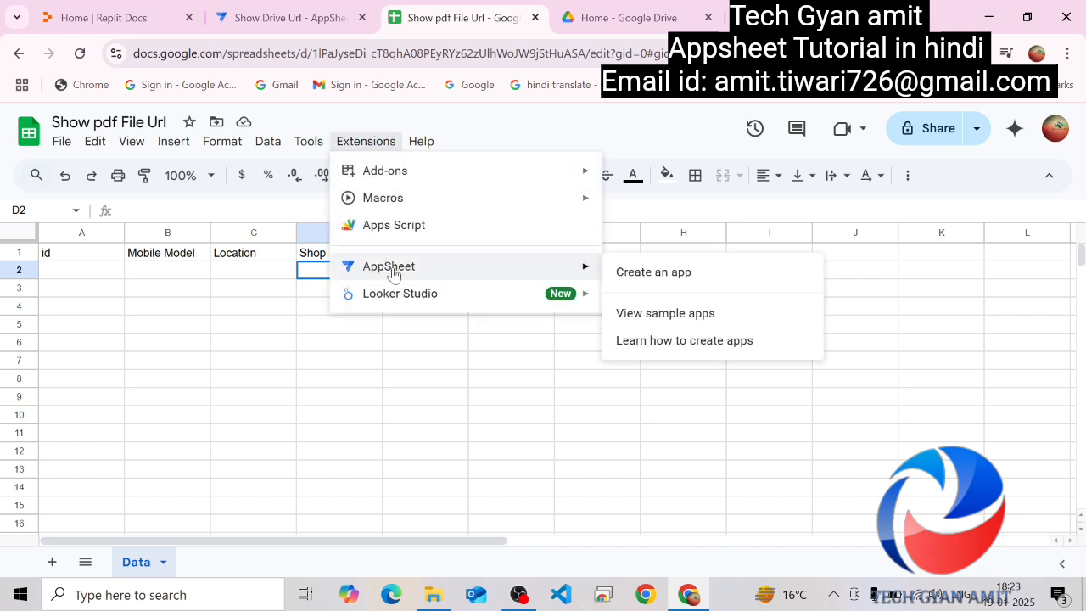
click(649, 278)
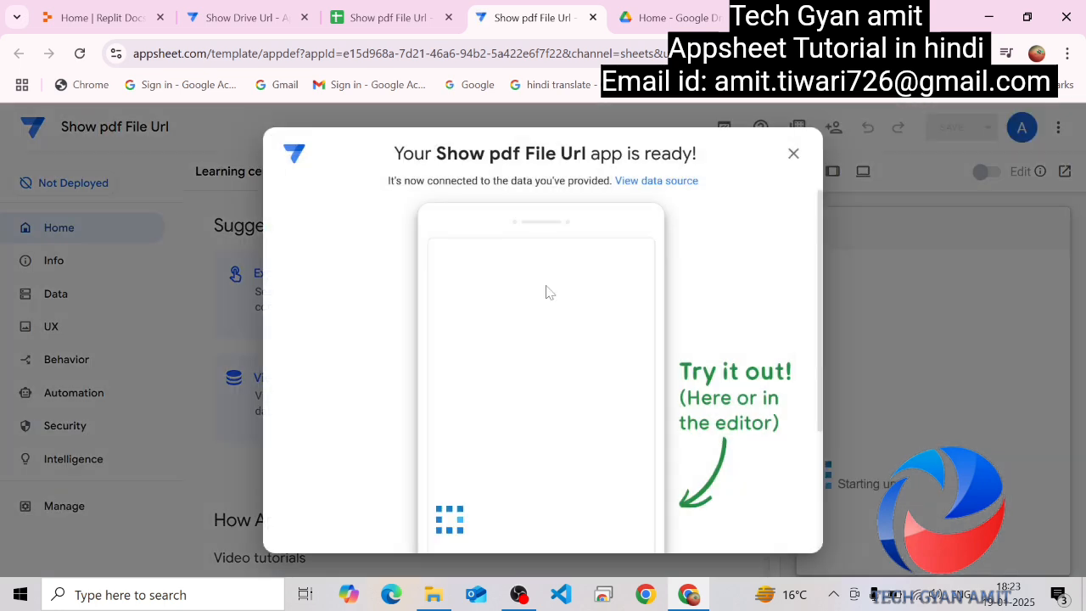
click(793, 154)
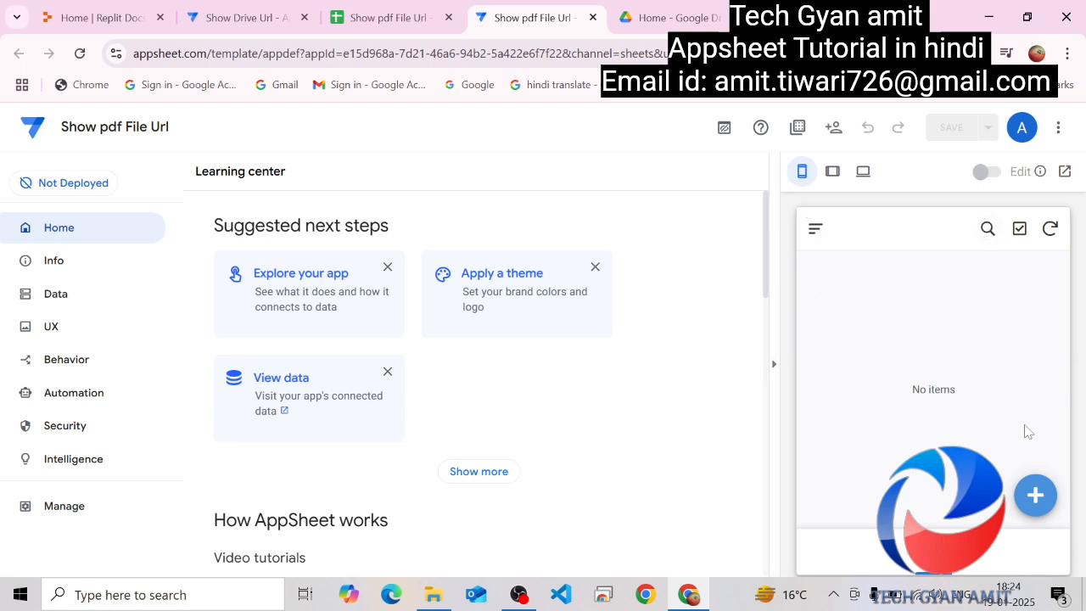
- Open a new record form in the app preview and look through its Mobile Model, Location and Shop Name fields
click(1035, 495)
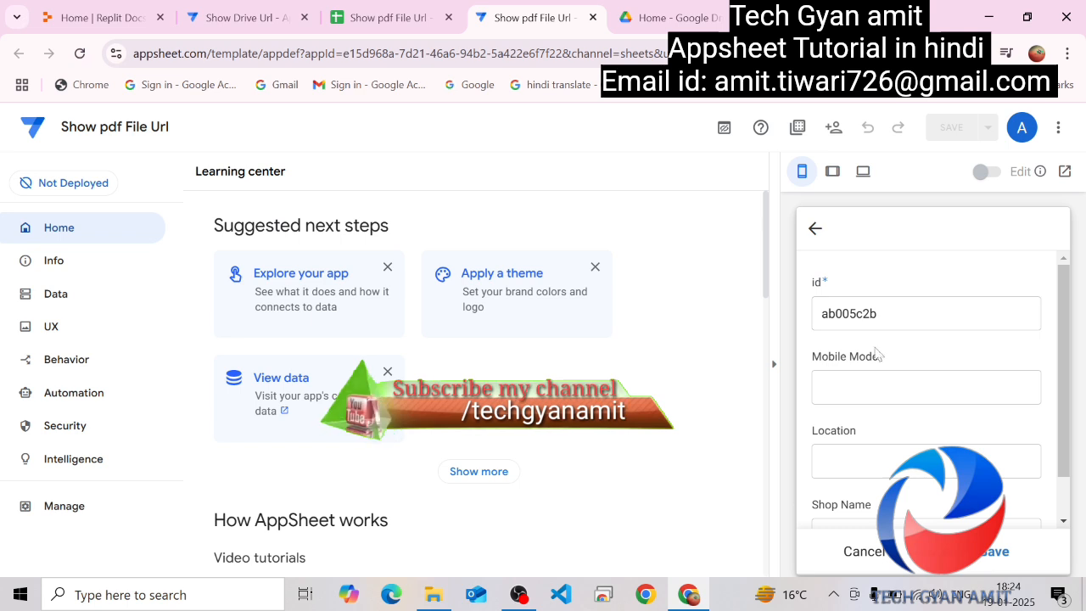
click(878, 355)
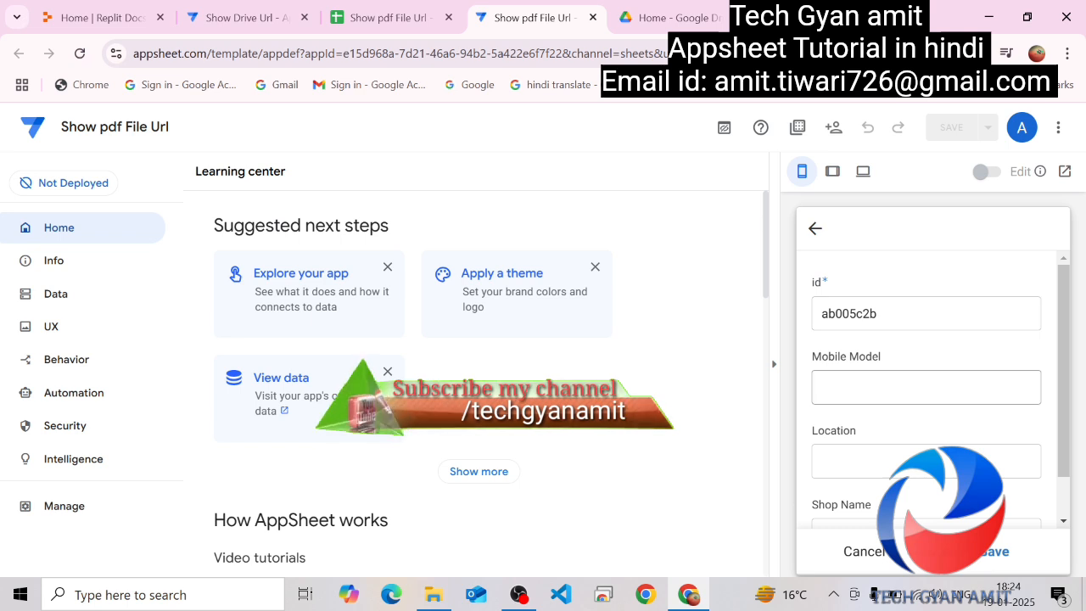
click(878, 387)
click(878, 461)
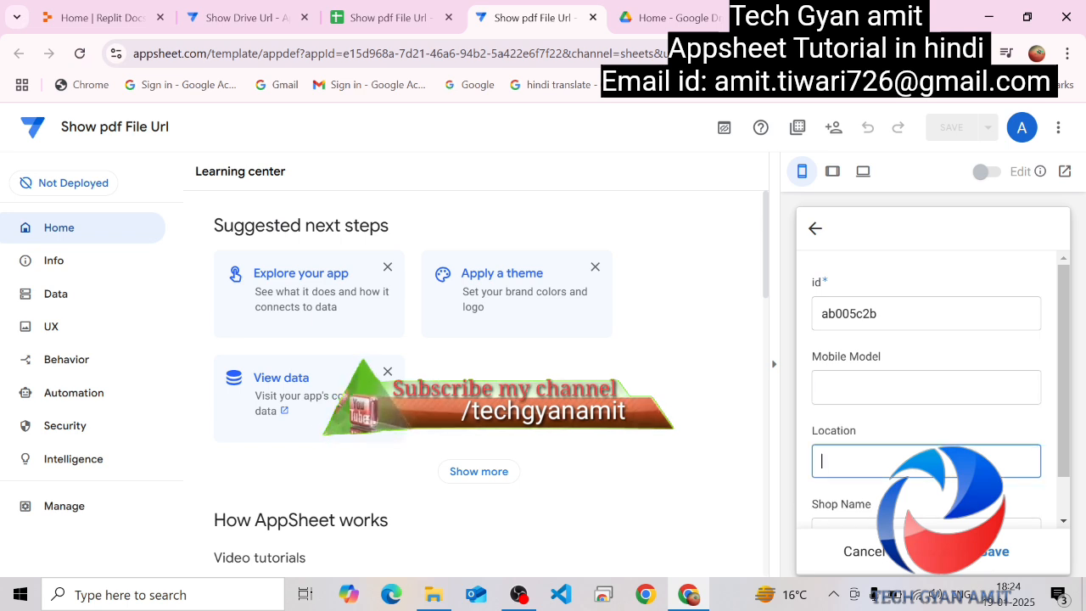
scroll(924, 381, down, 1)
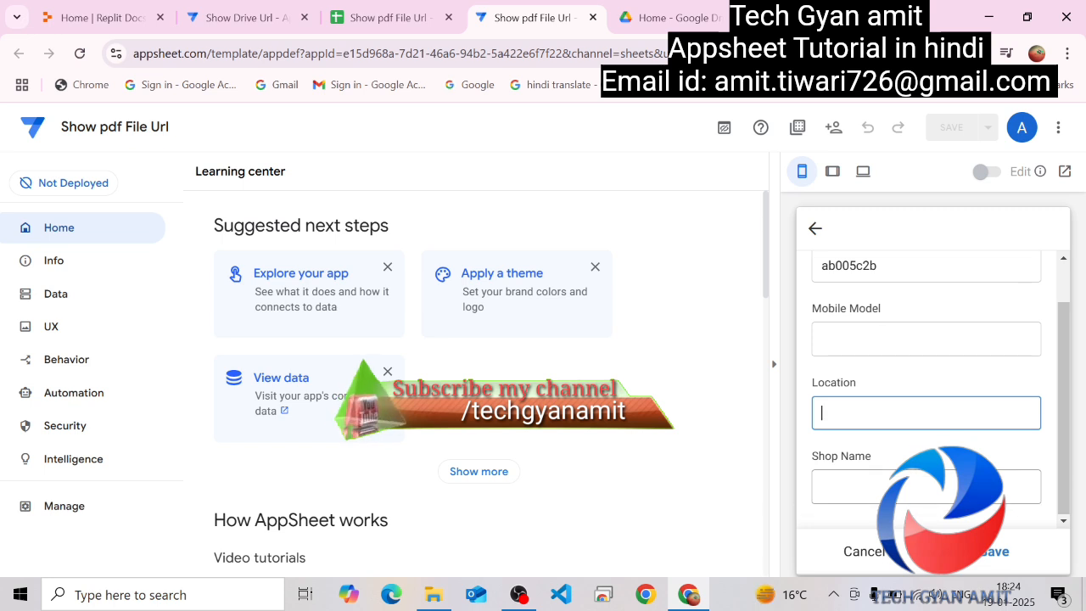
click(923, 486)
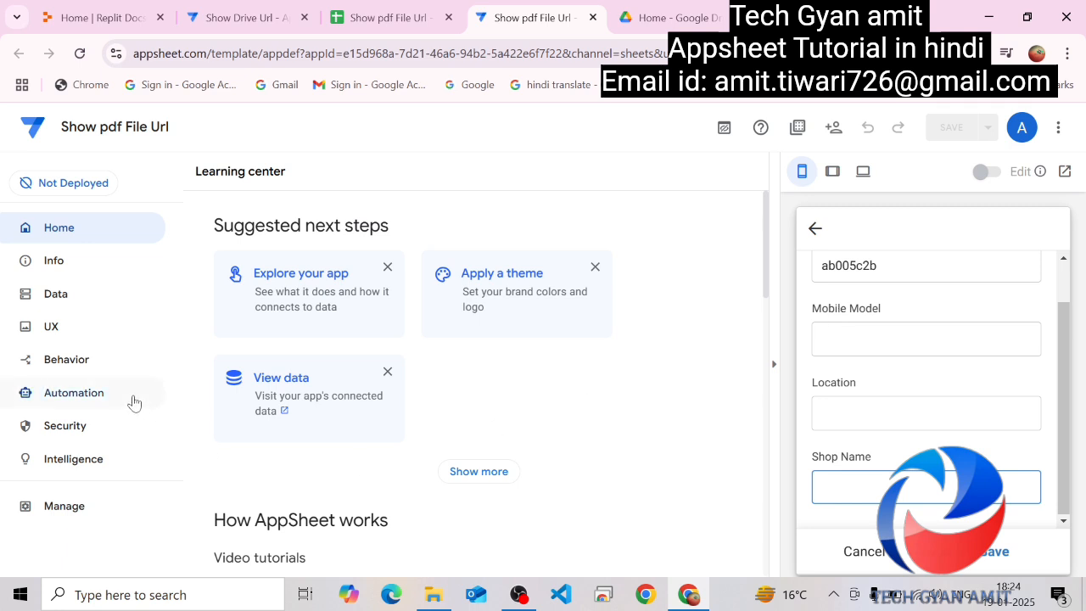
- Create a new automation bot from scratch and name it Create Pdf
click(91, 391)
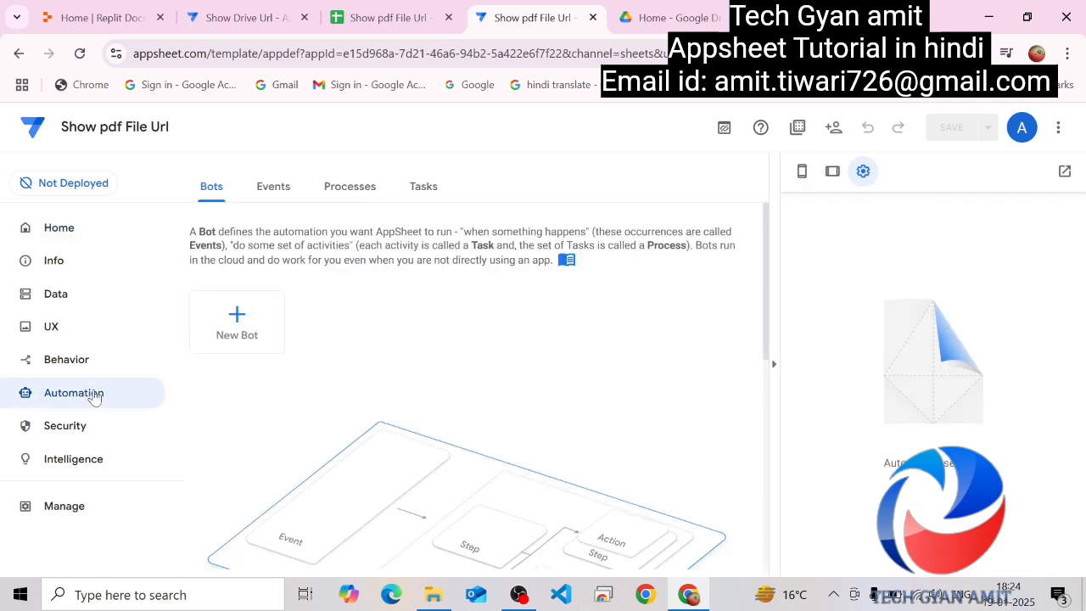
click(236, 346)
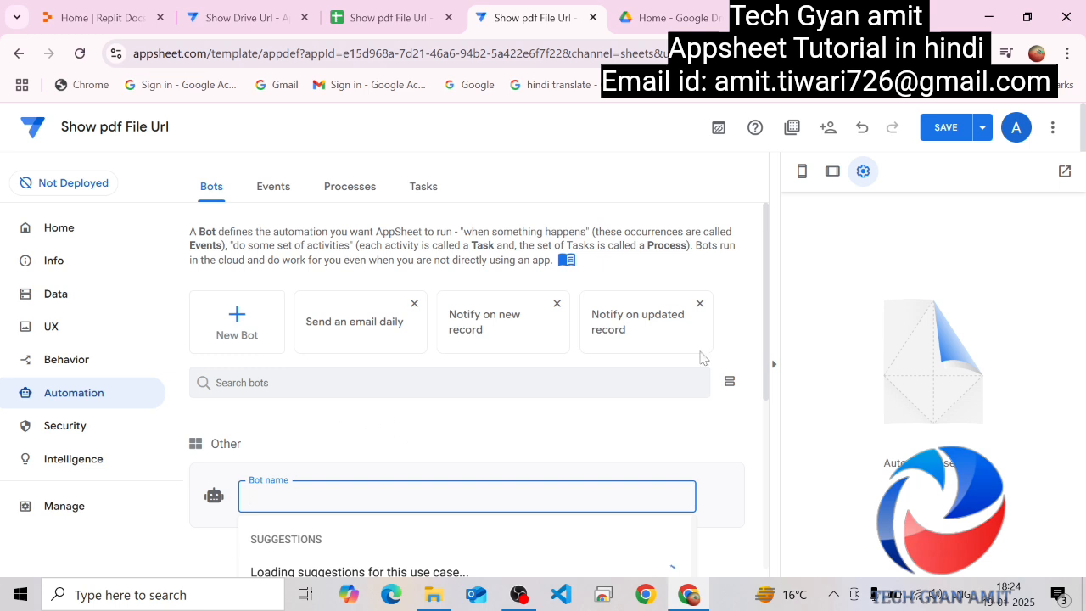
drag(766, 384, 765, 497)
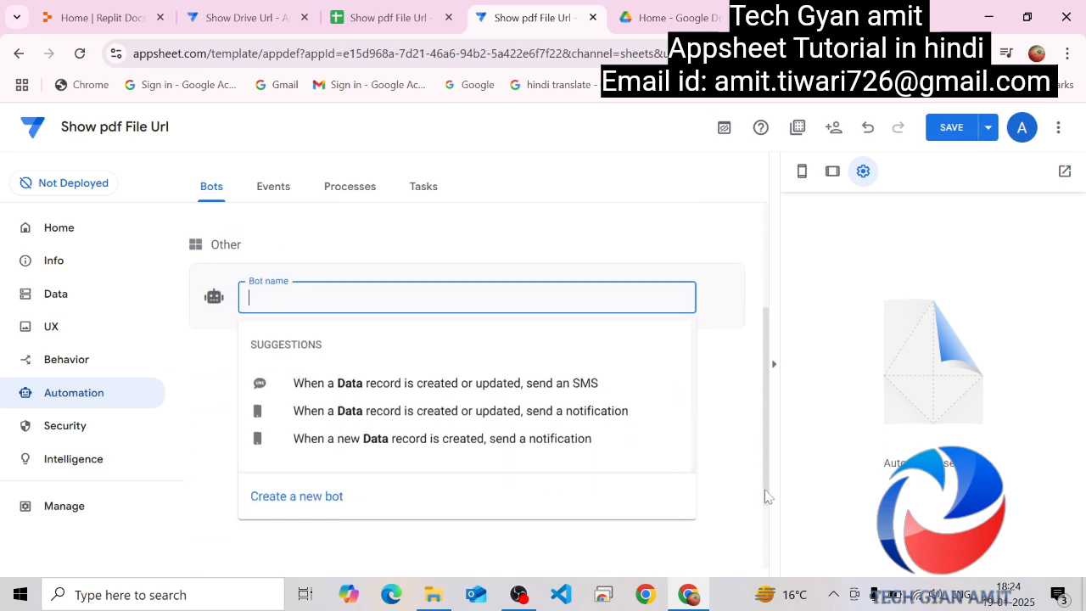
click(322, 493)
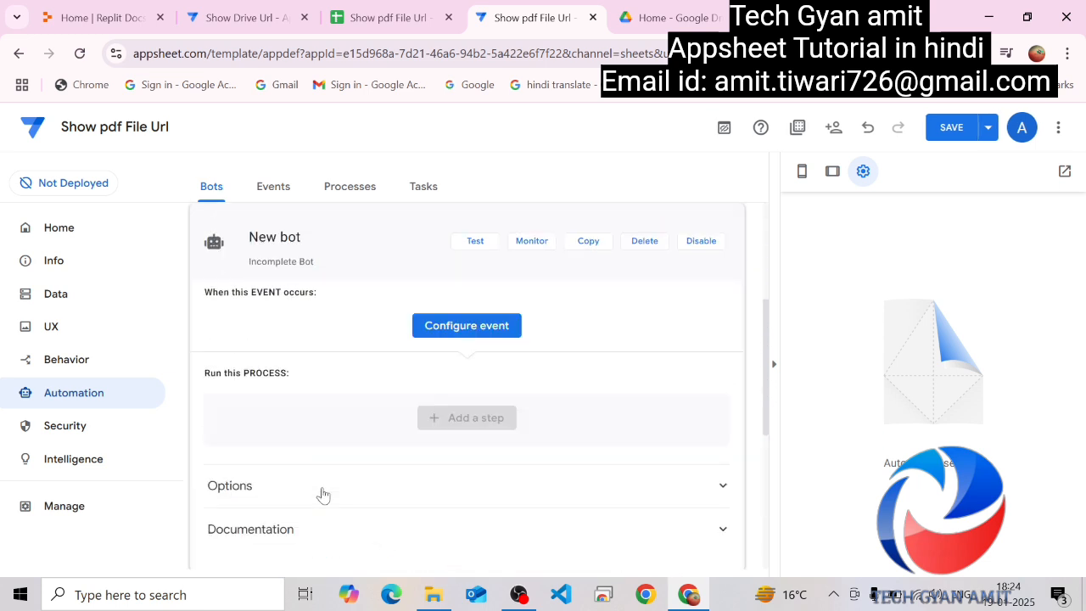
drag(302, 236, 247, 237)
text(Create)
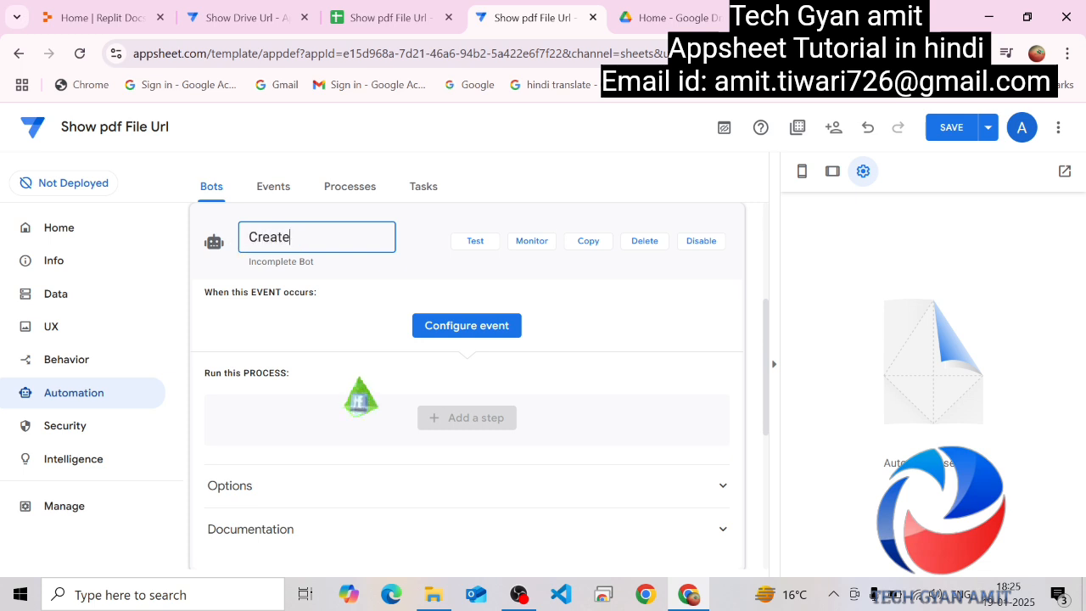
text( Pdf)
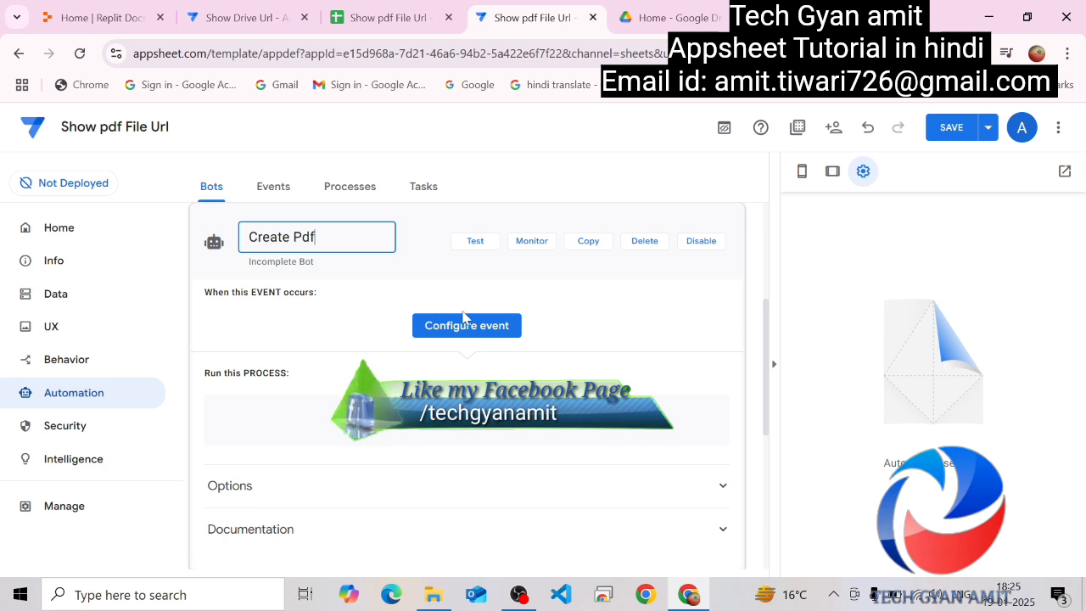
- Add a new event to the Create Pdf bot that triggers only on Adds, excluding Updates and Deletes
click(486, 331)
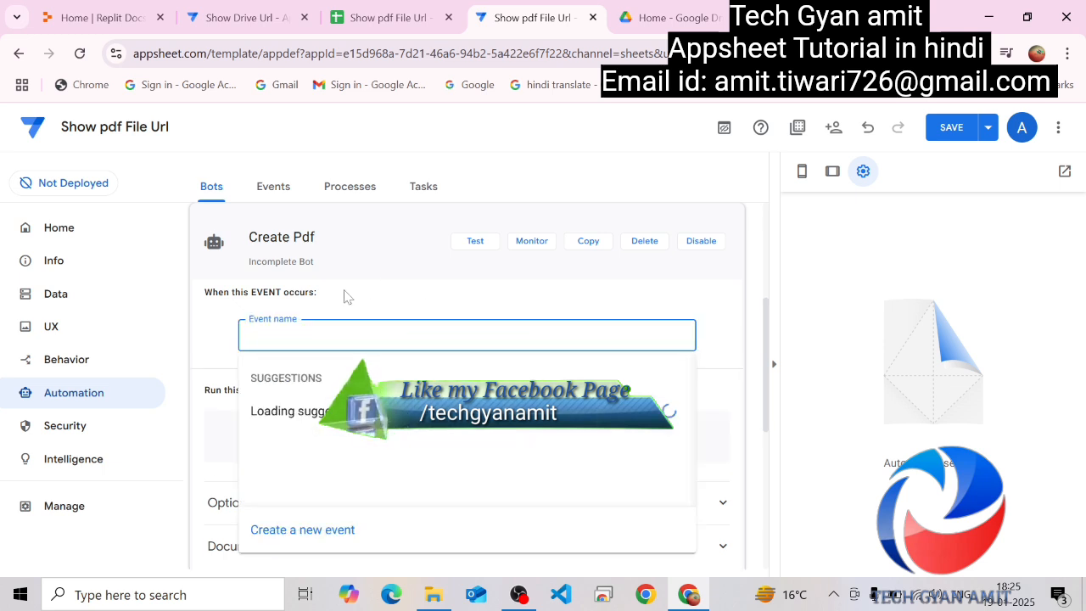
click(304, 541)
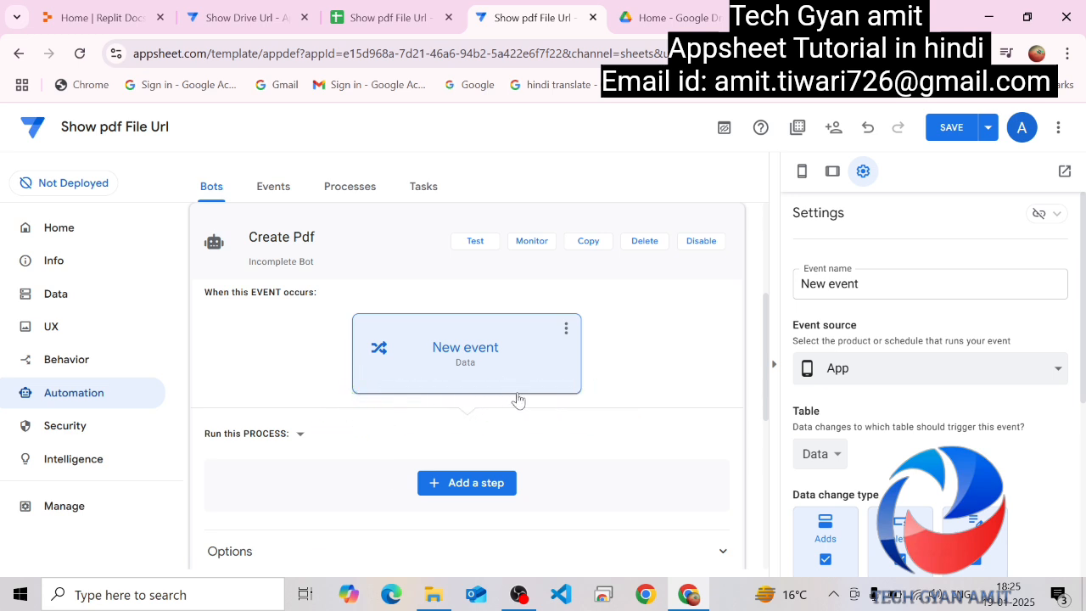
scroll(1084, 407, down, 3)
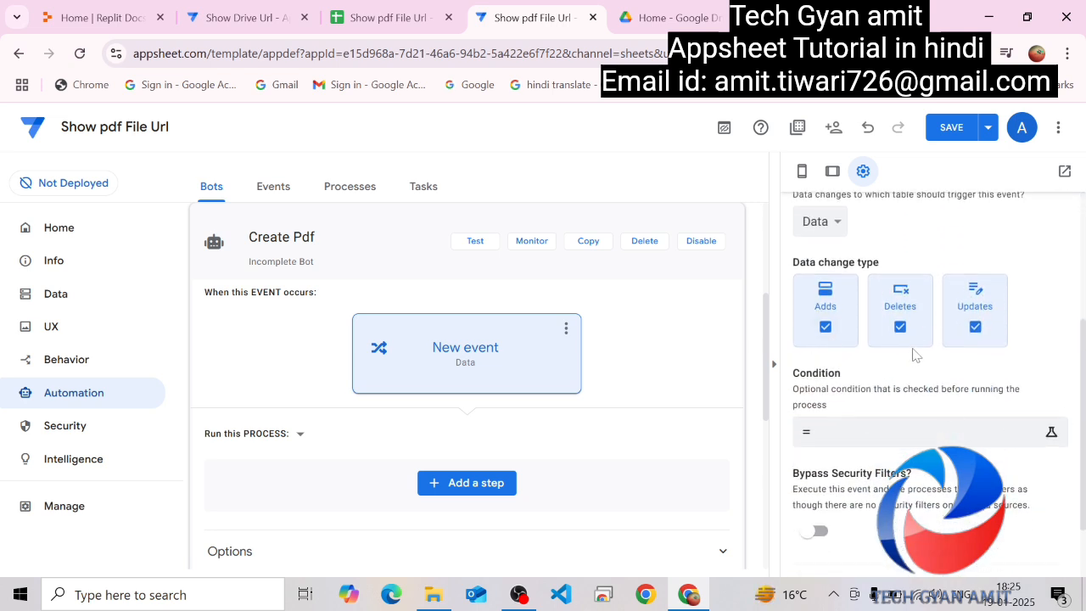
click(975, 329)
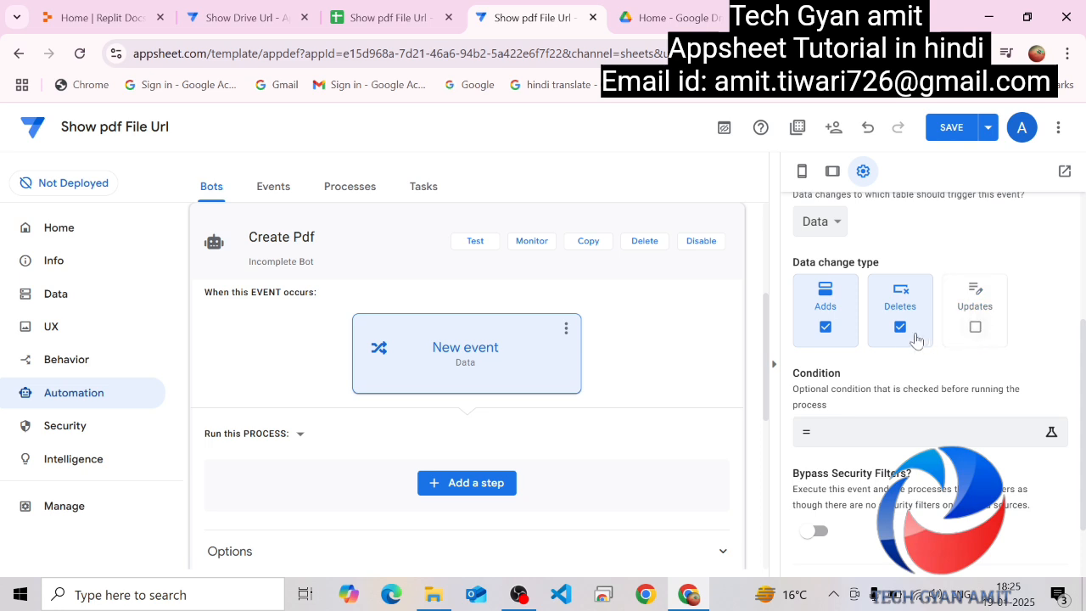
click(900, 329)
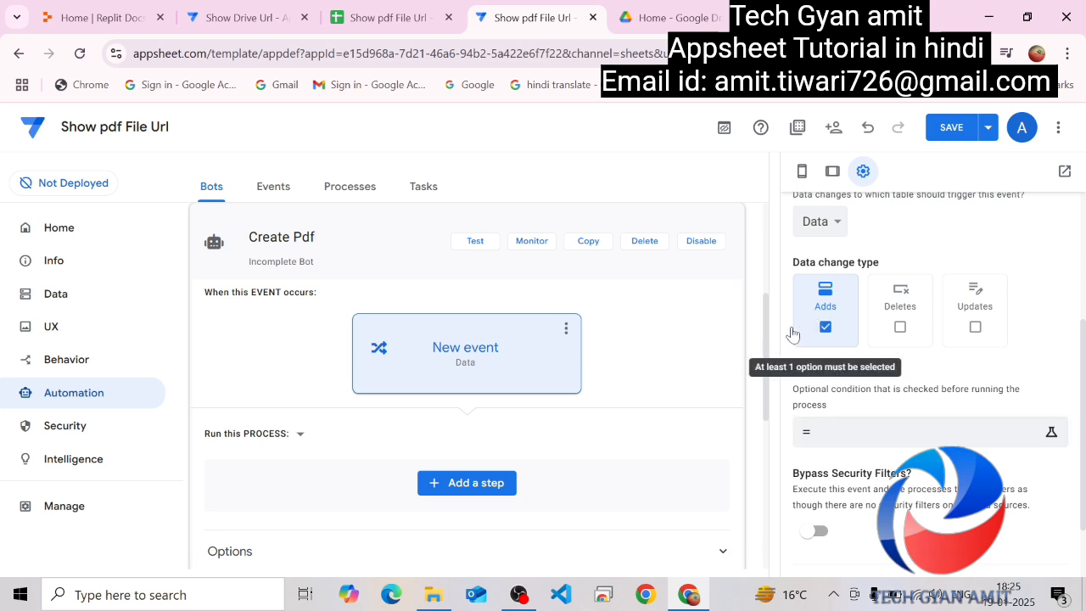
- Add a new process step to the bot that runs a task of type Create a new file
scroll(610, 365, down, 2)
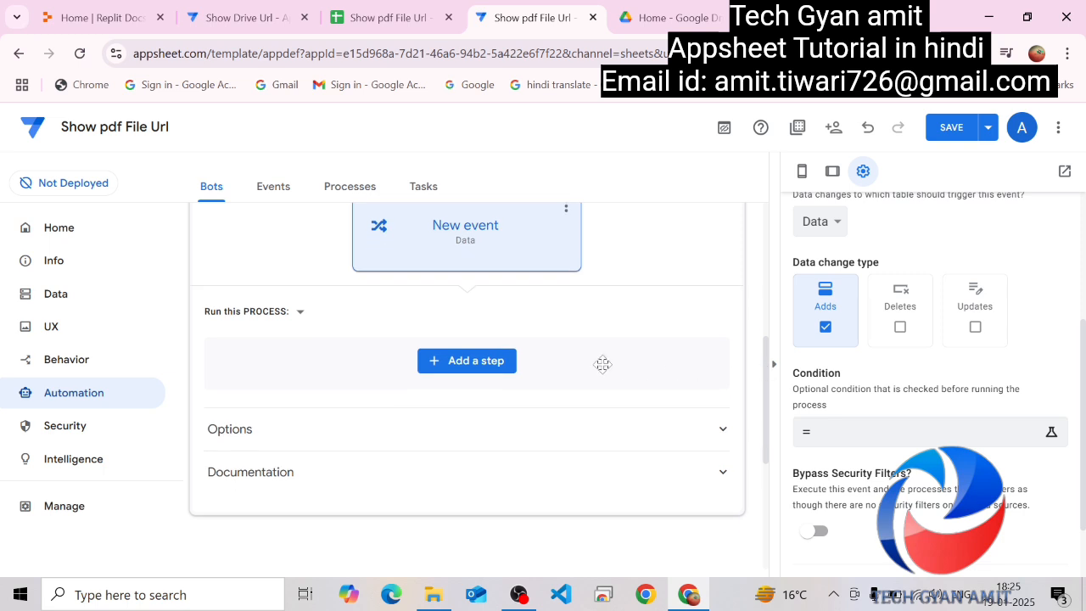
click(483, 364)
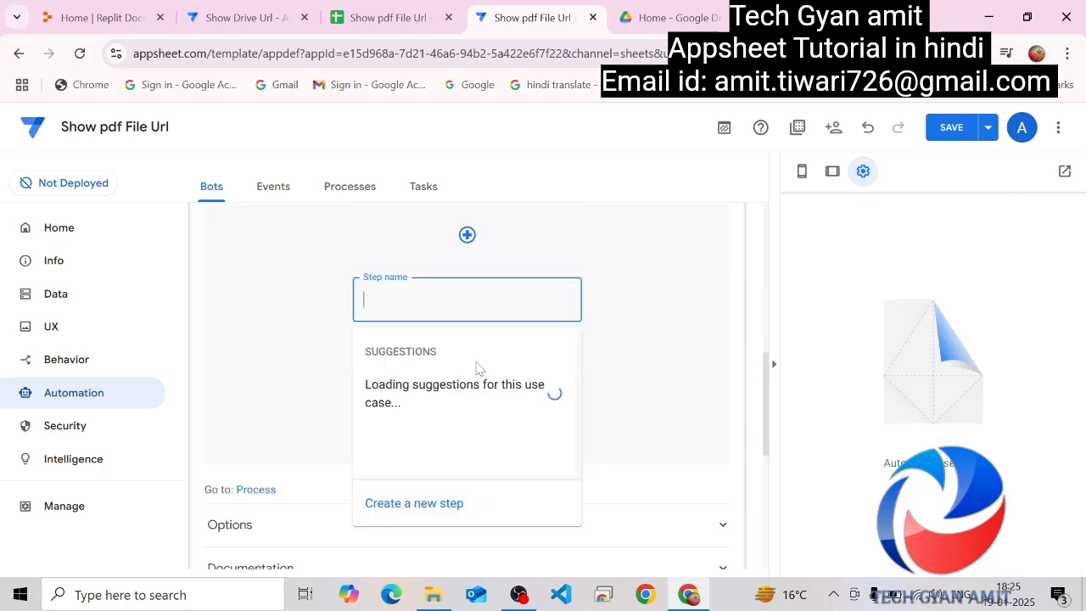
click(407, 504)
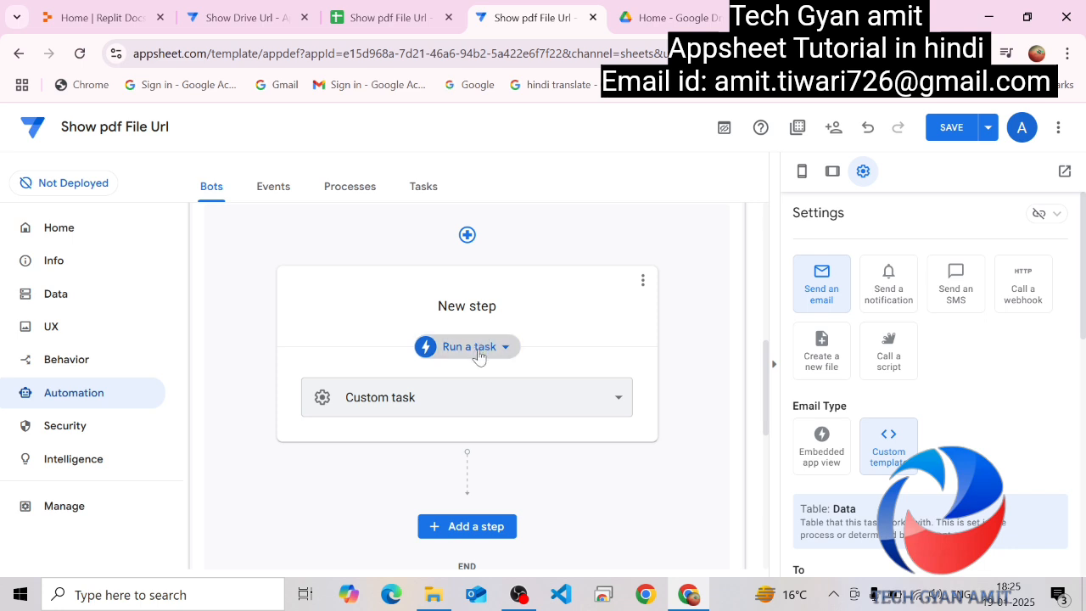
click(475, 348)
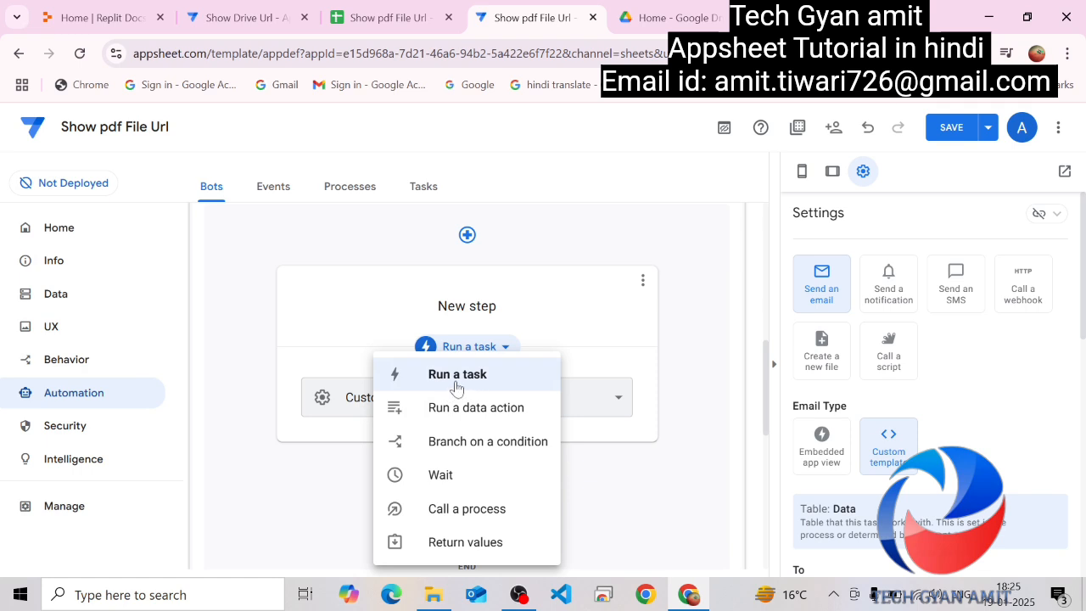
click(691, 285)
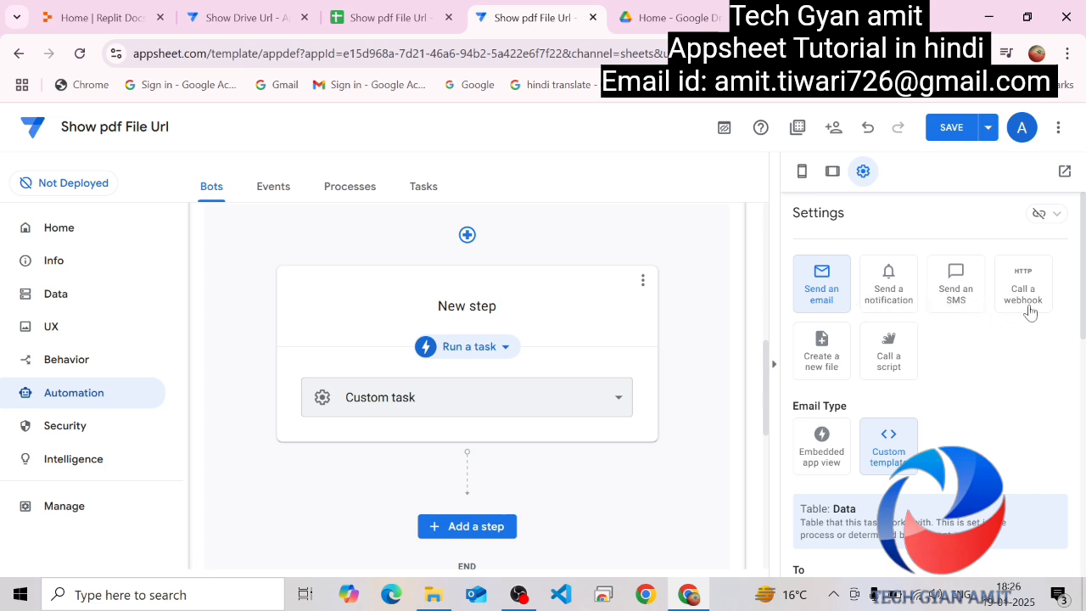
click(825, 365)
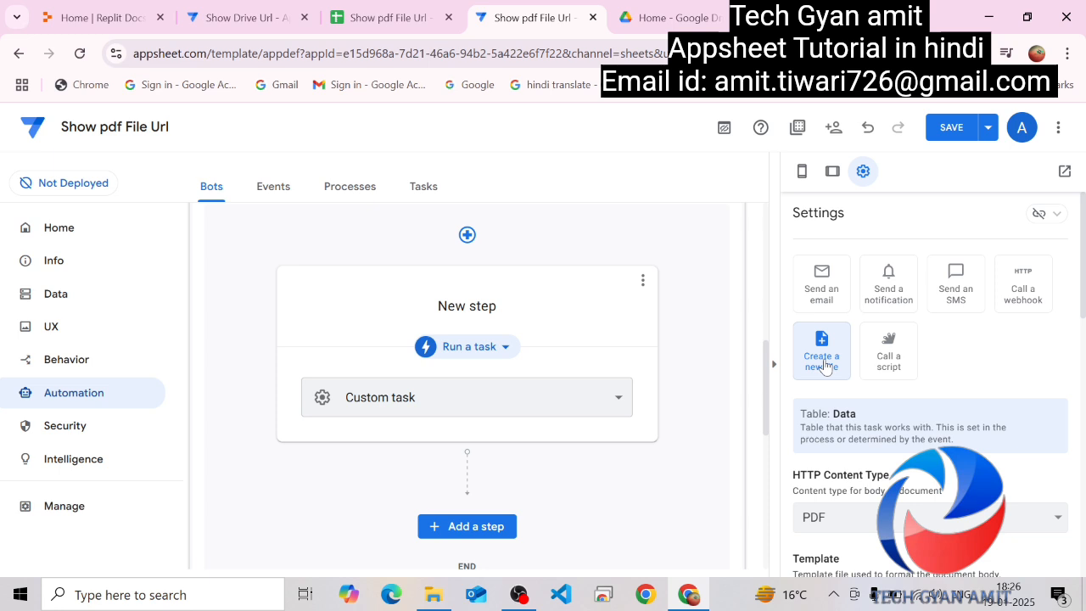
- Generate a new template for the task's PDF document body
drag(1083, 284, 1079, 359)
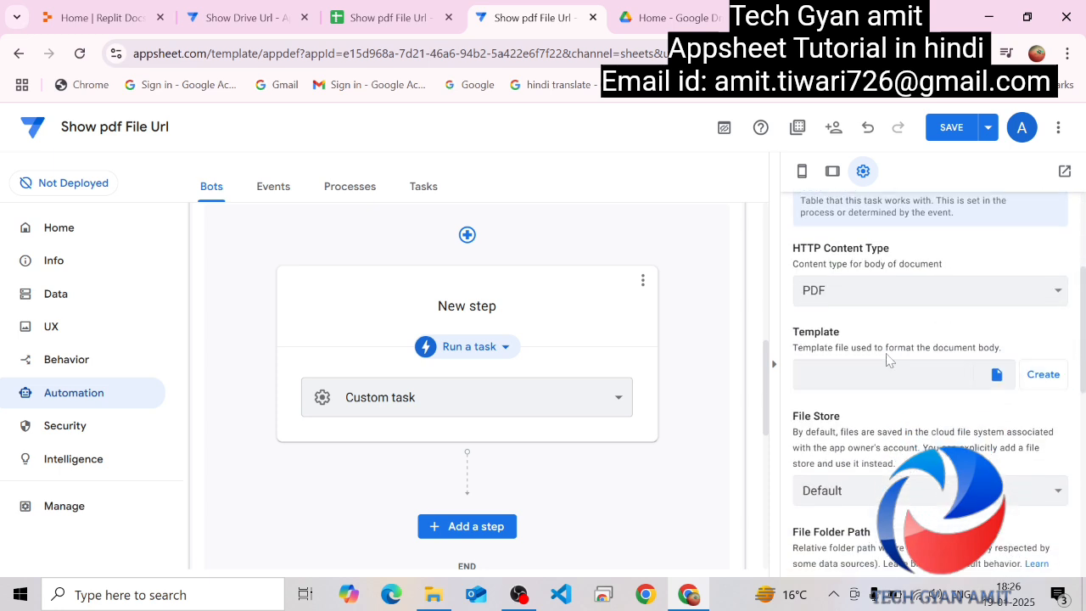
click(804, 374)
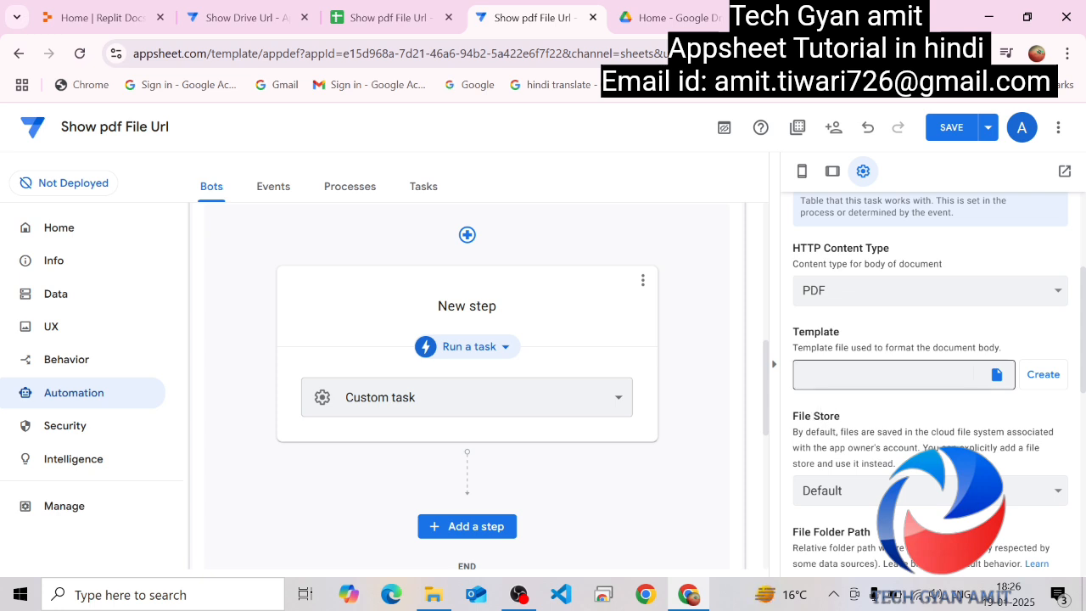
click(1044, 376)
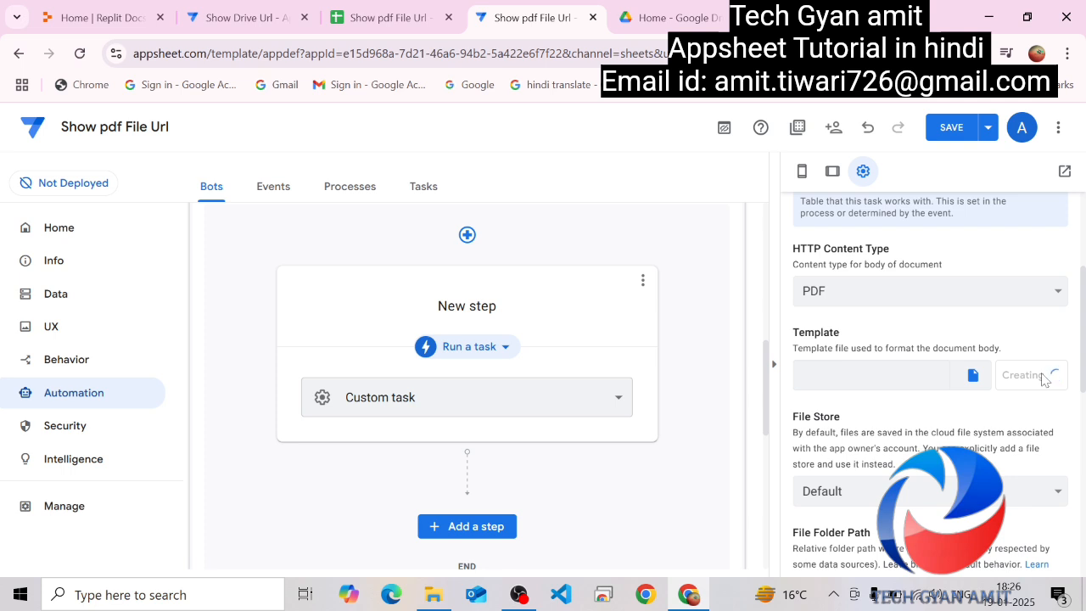
- Replace the task's default File Name Prefix expression with [id] and save the expression
scroll(1083, 343, down, 2)
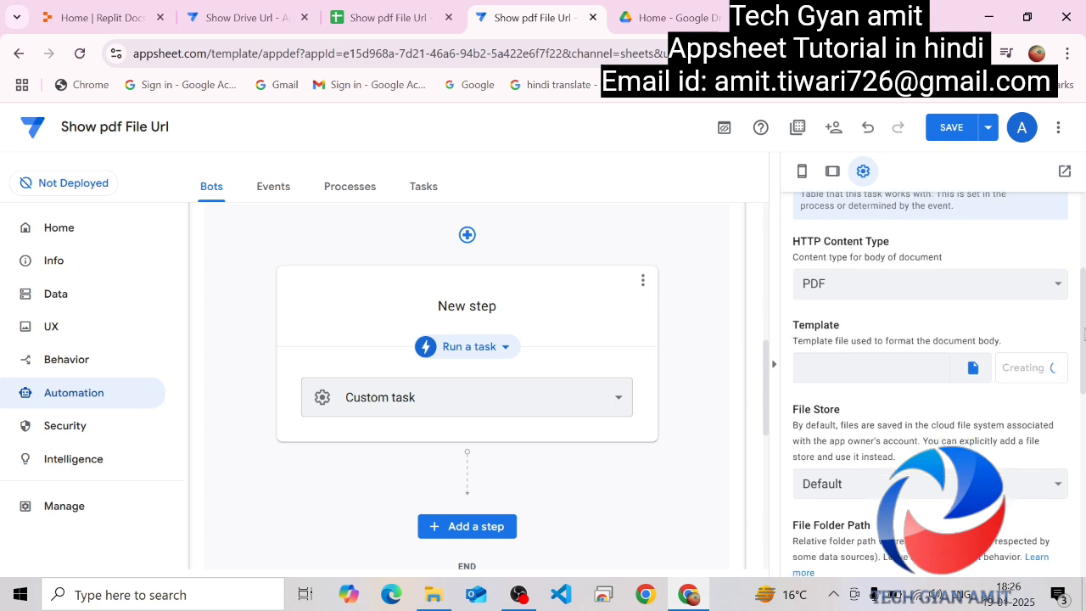
drag(1084, 342, 1082, 400)
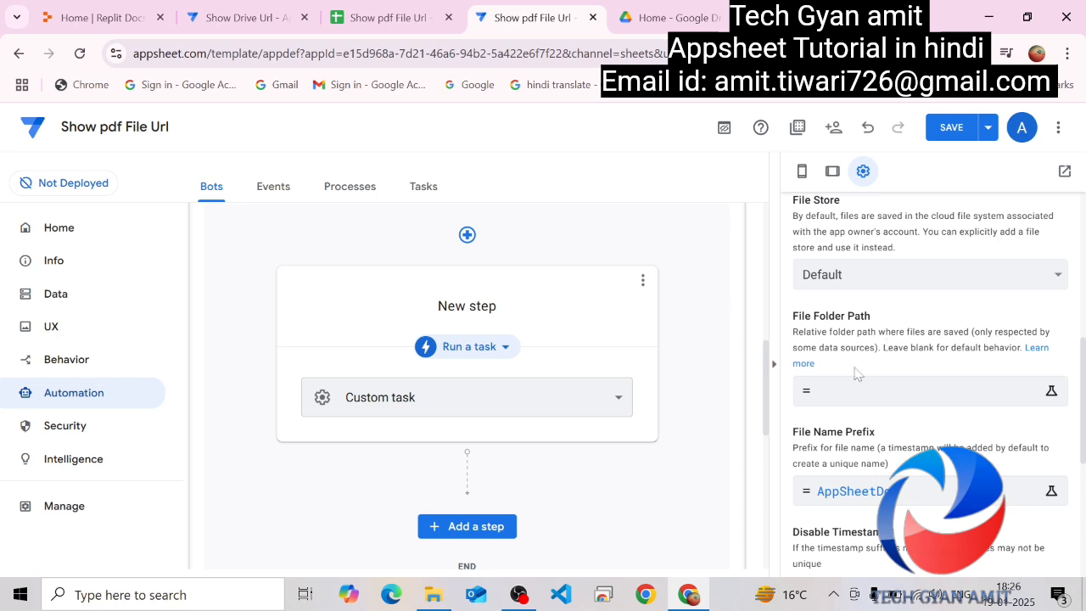
click(838, 392)
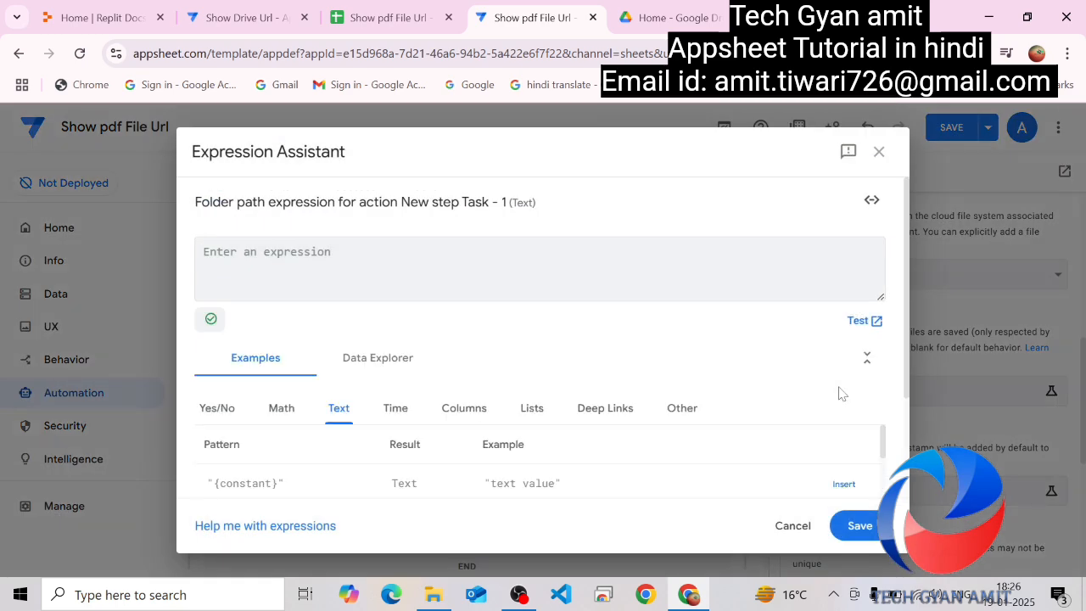
click(880, 154)
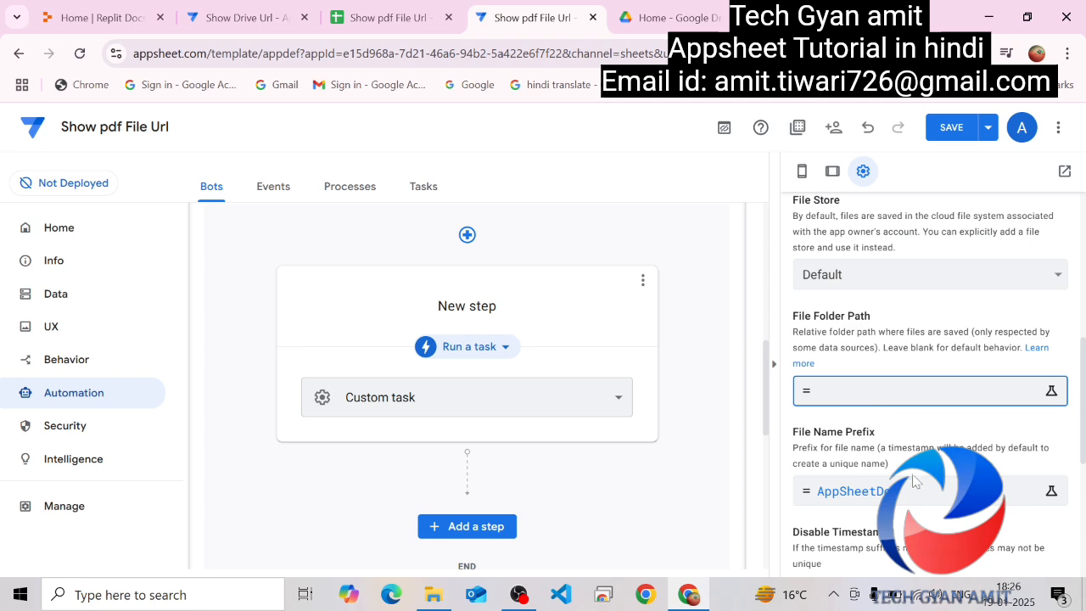
click(921, 495)
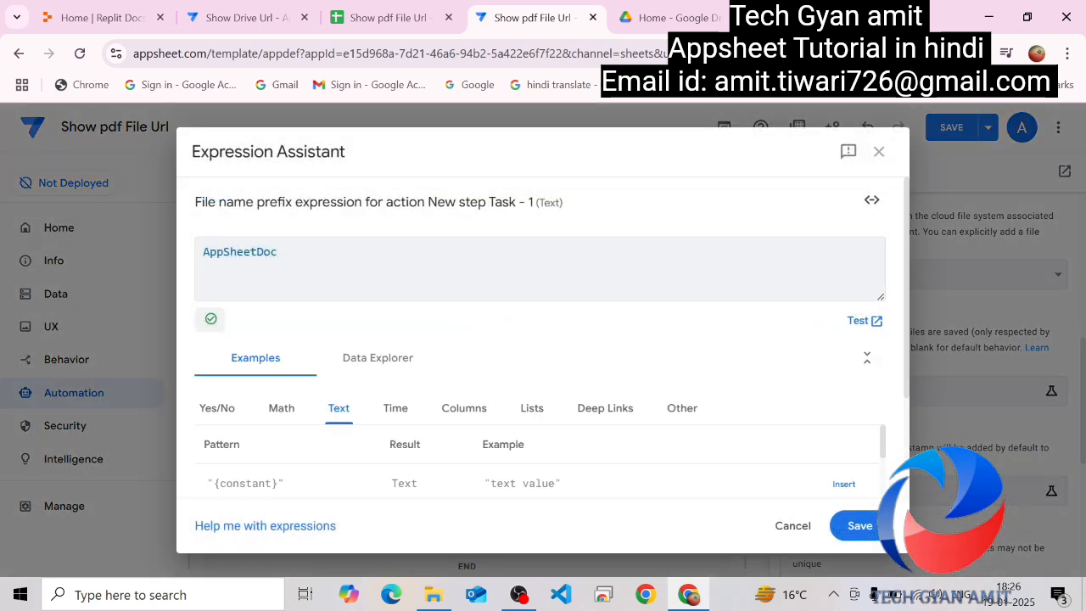
key(ctrl+a)
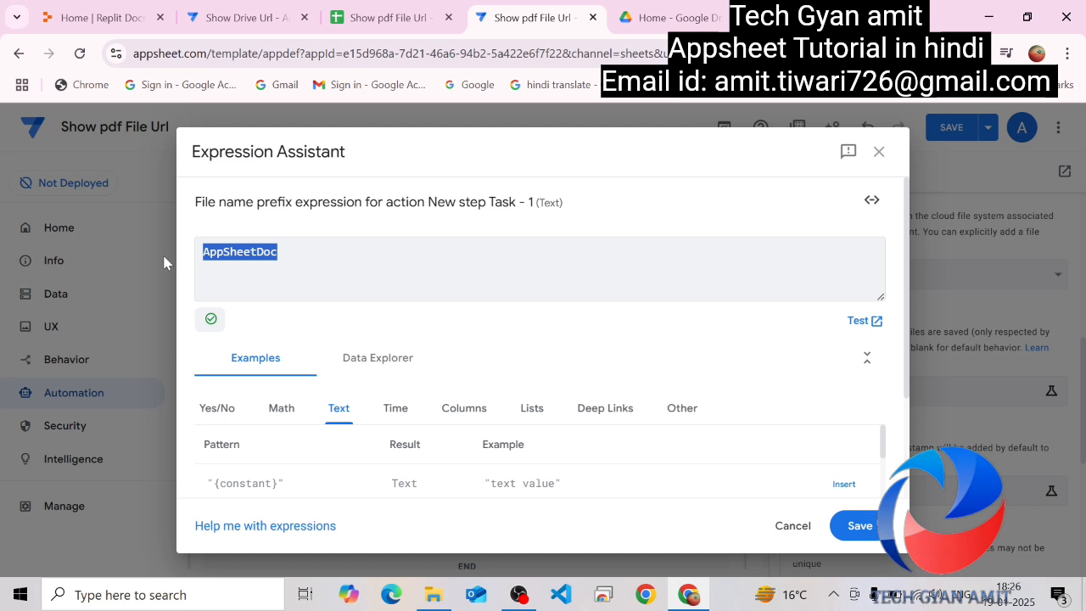
key(BackSpace)
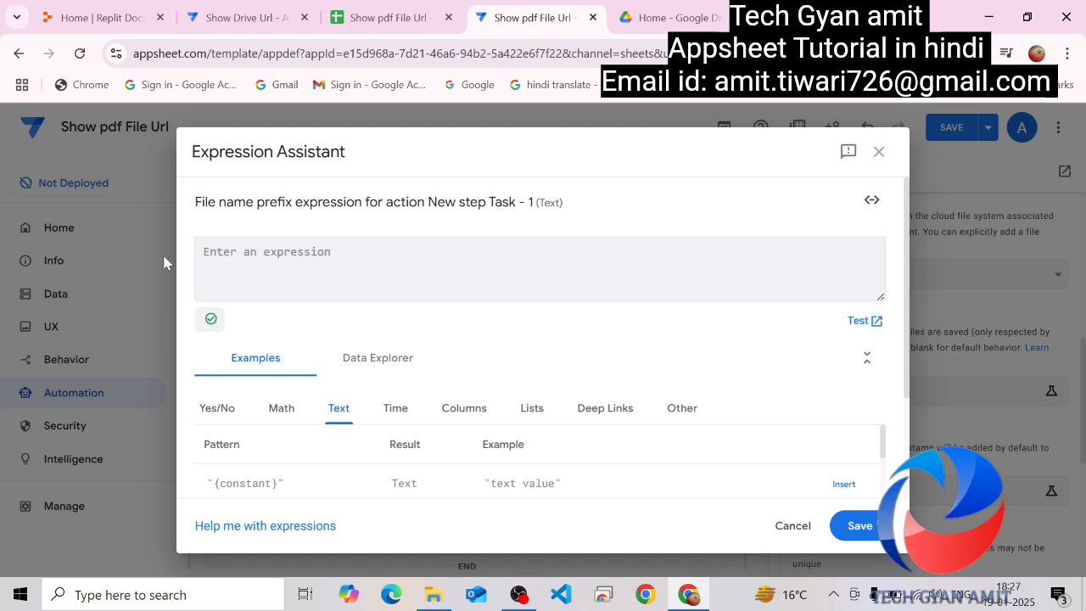
text([id)
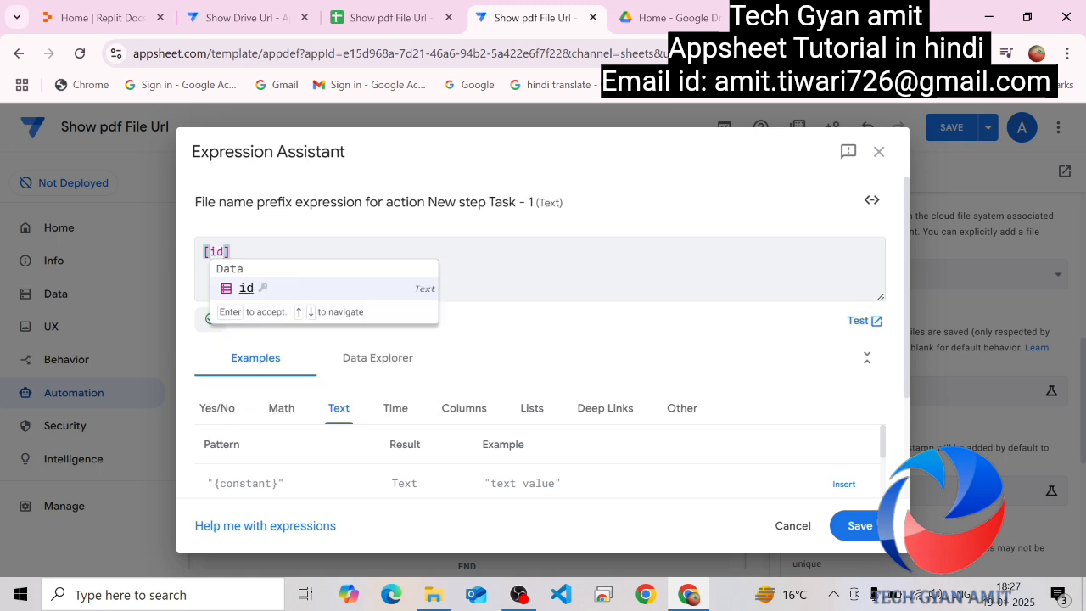
key(Return)
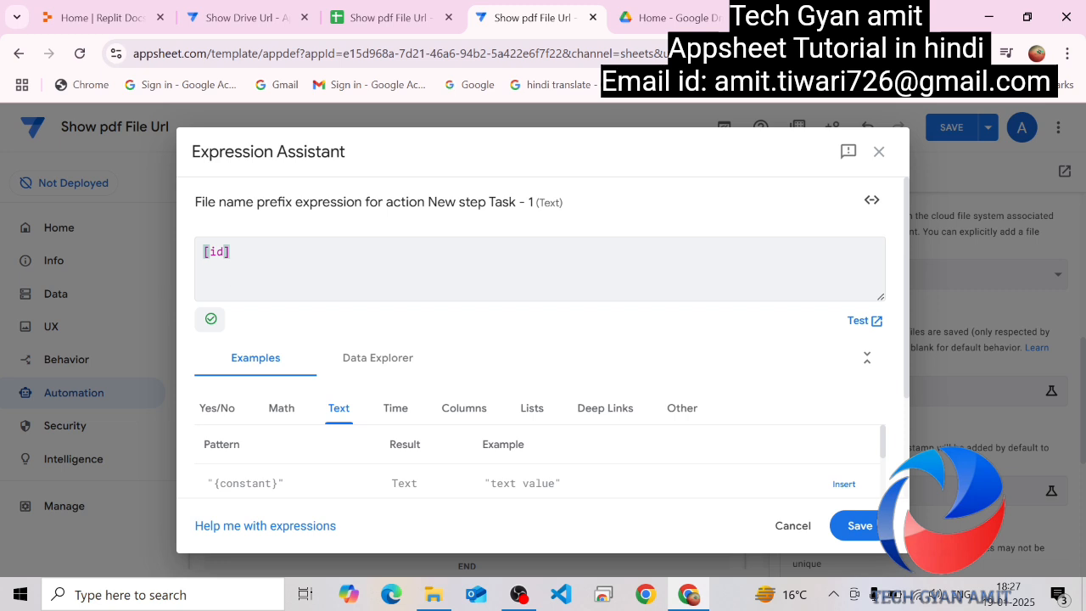
click(853, 526)
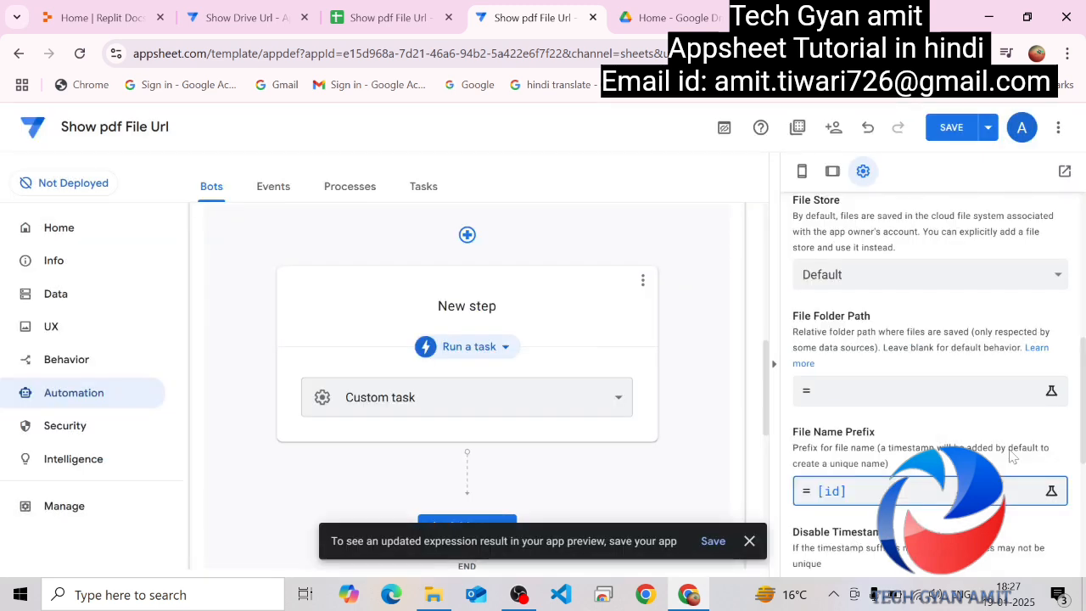
- Turn on Disable Timestamp for the generated file and set its attachment page orientation to Portrait
scroll(956, 422, down, 3)
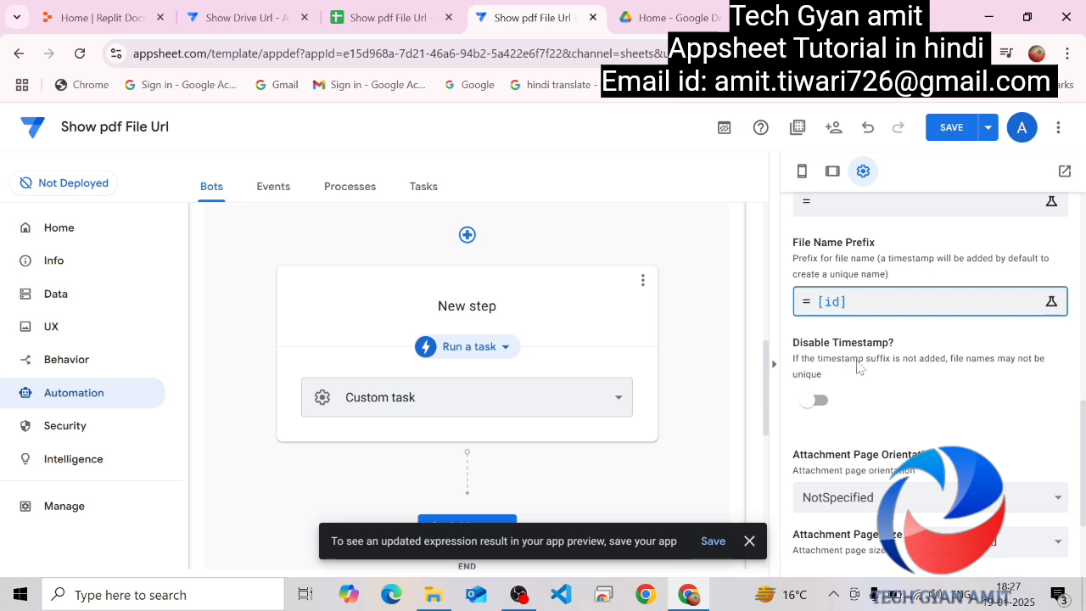
click(818, 402)
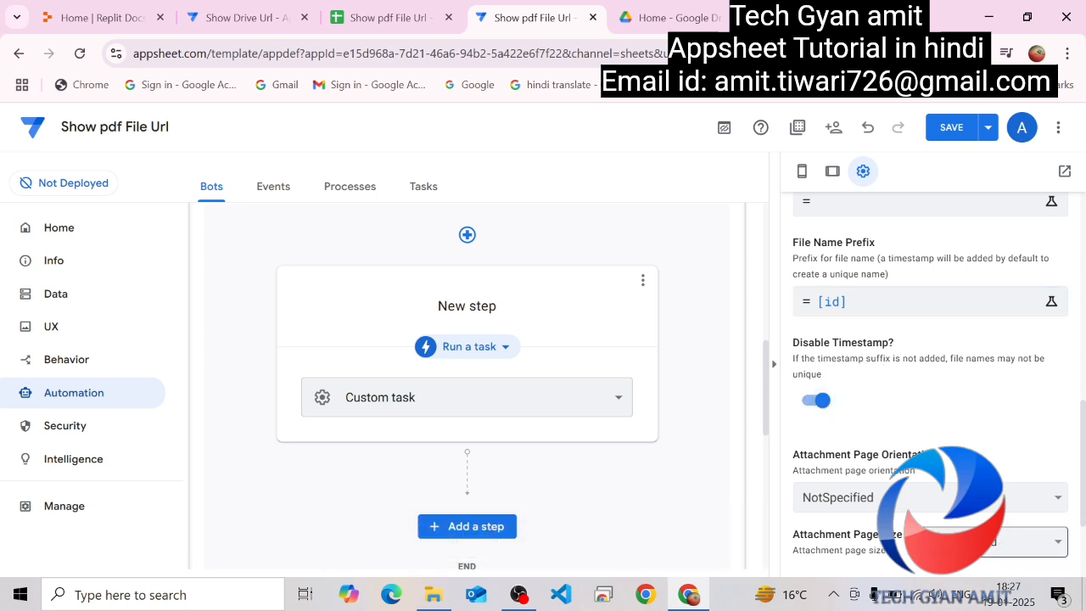
click(939, 505)
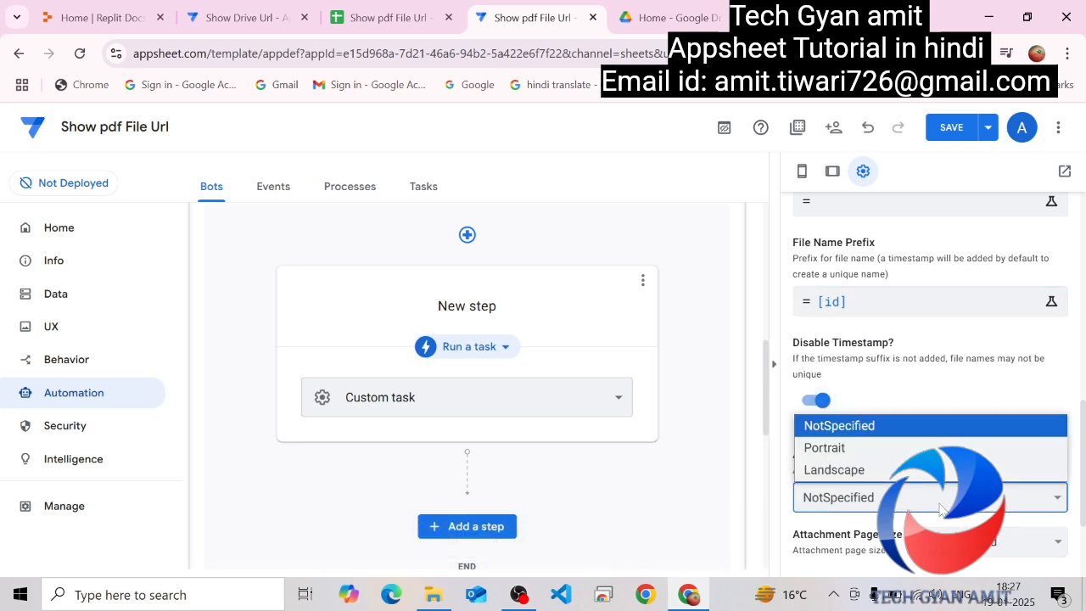
click(871, 456)
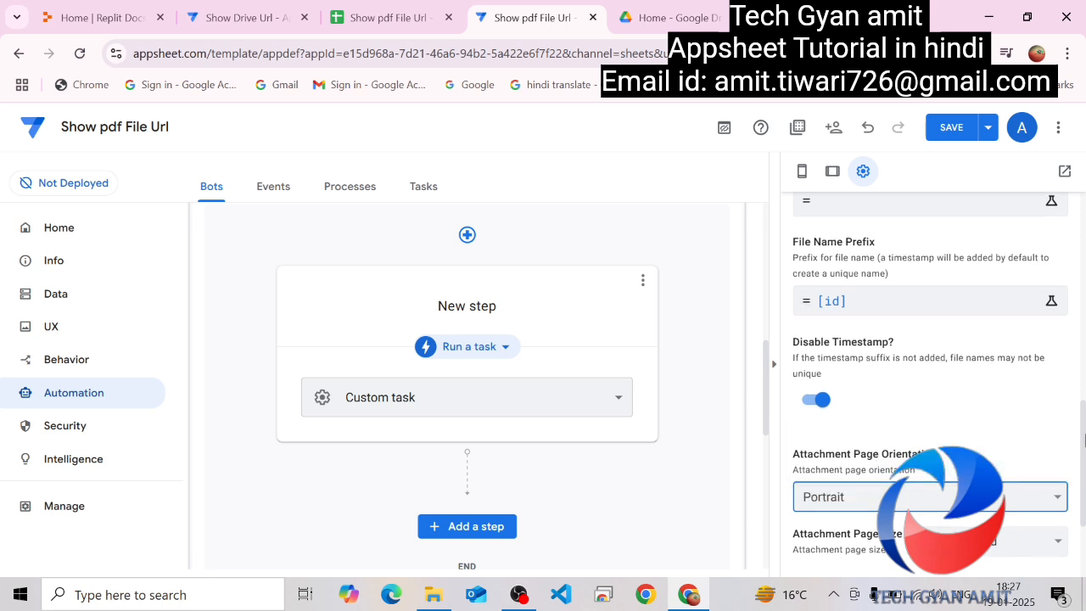
- Set the attachment page size to A4 and save the app
drag(1083, 436, 1083, 473)
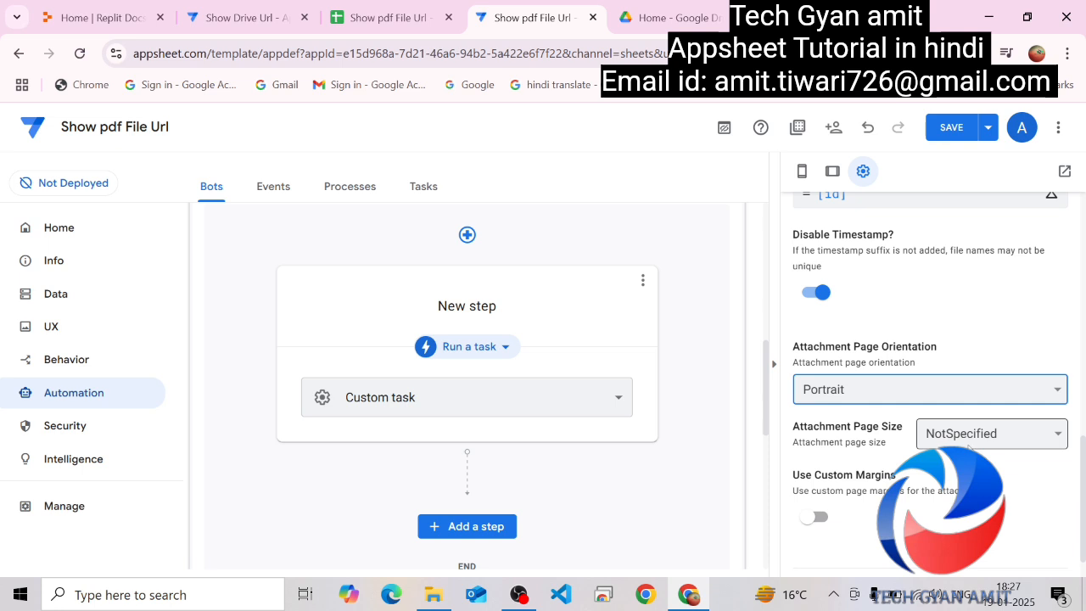
click(969, 441)
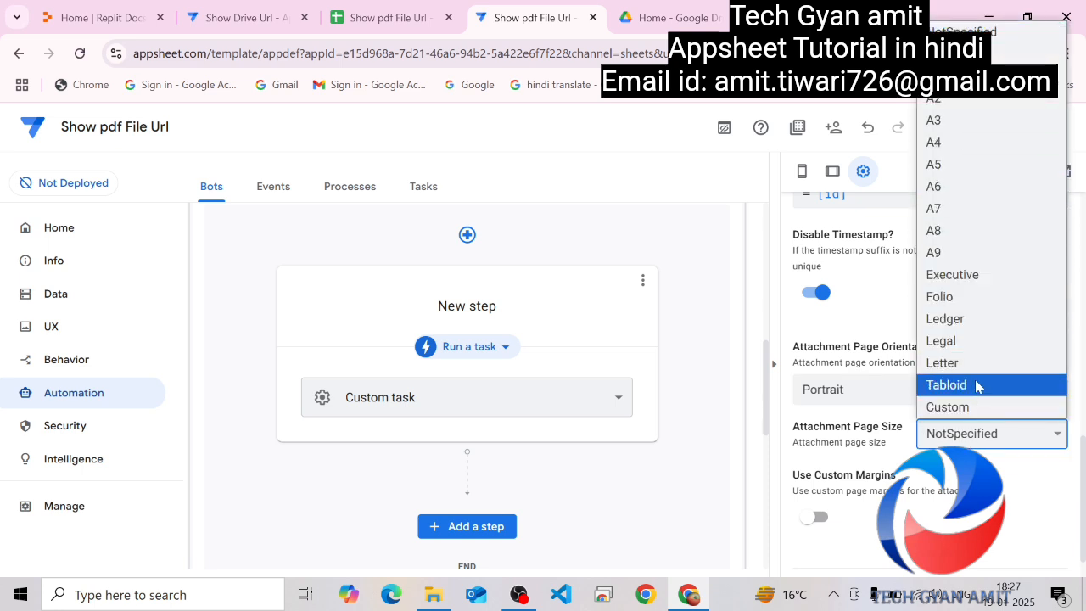
click(935, 143)
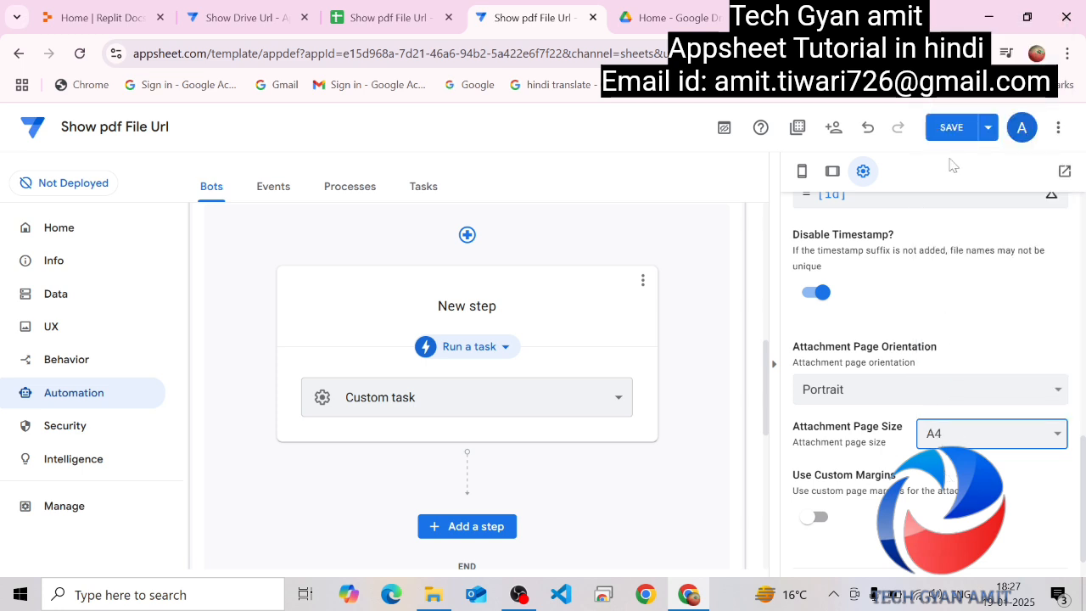
click(947, 126)
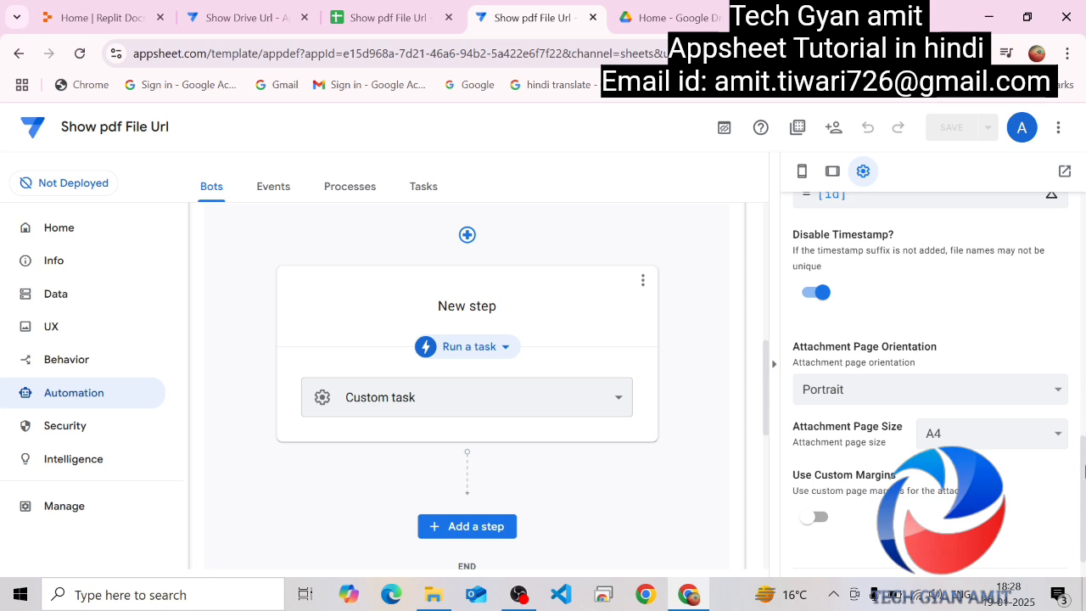
- Review the Create Pdf bot's event settings and check the column headers in the Show pdf File Url spreadsheet
drag(1083, 483, 1083, 381)
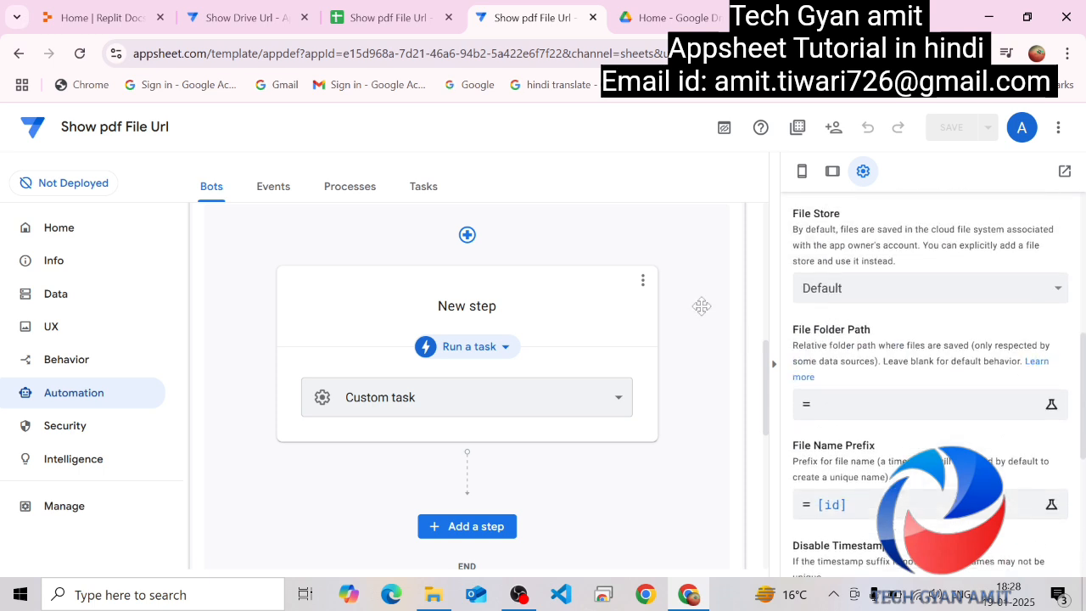
drag(766, 386, 760, 318)
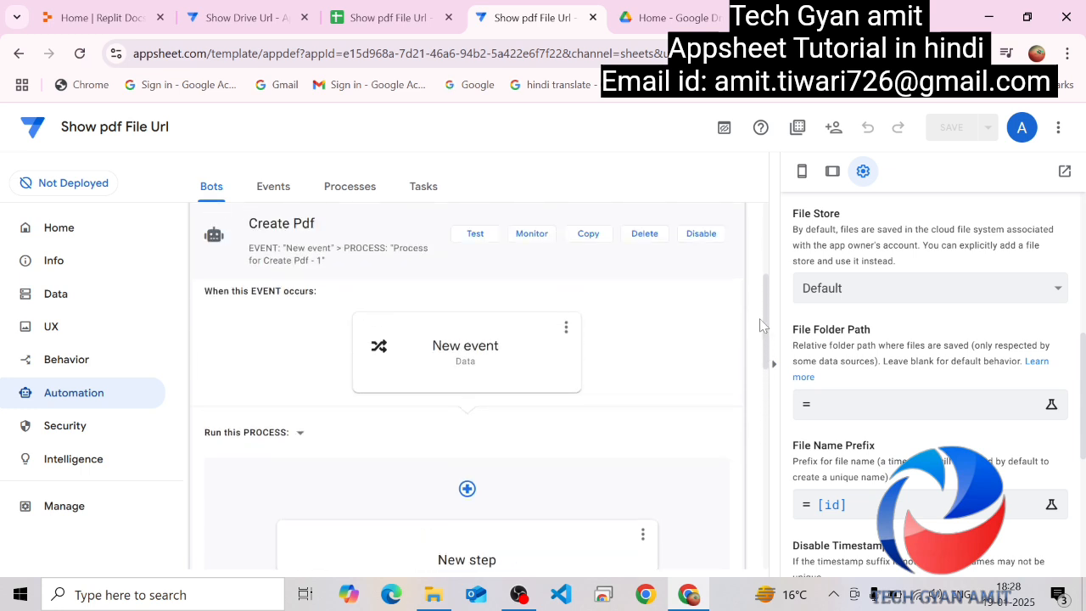
click(470, 342)
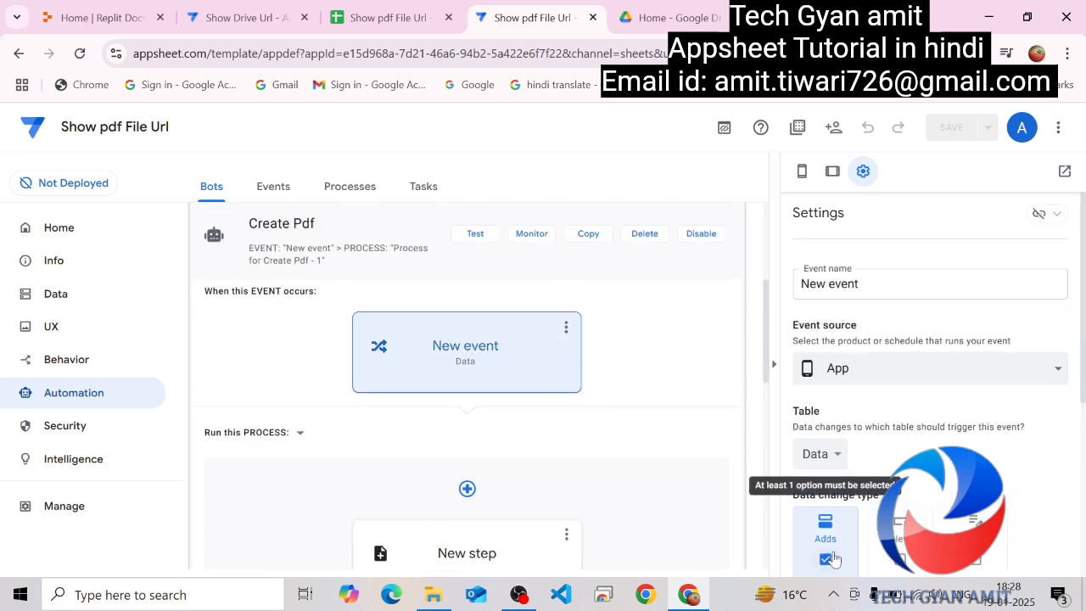
drag(1081, 371, 1079, 446)
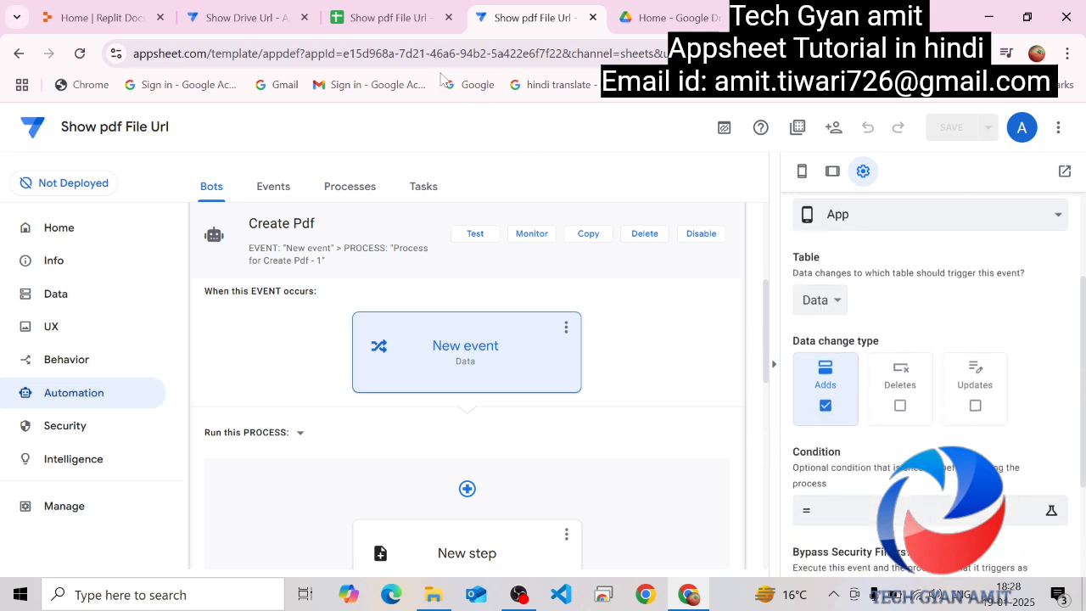
click(384, 17)
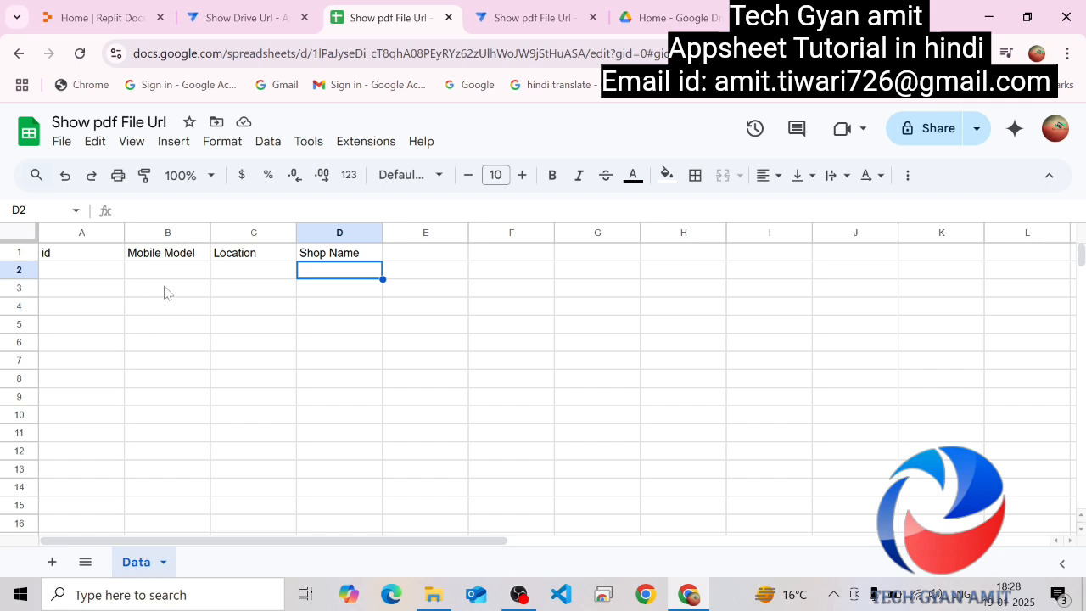
click(526, 17)
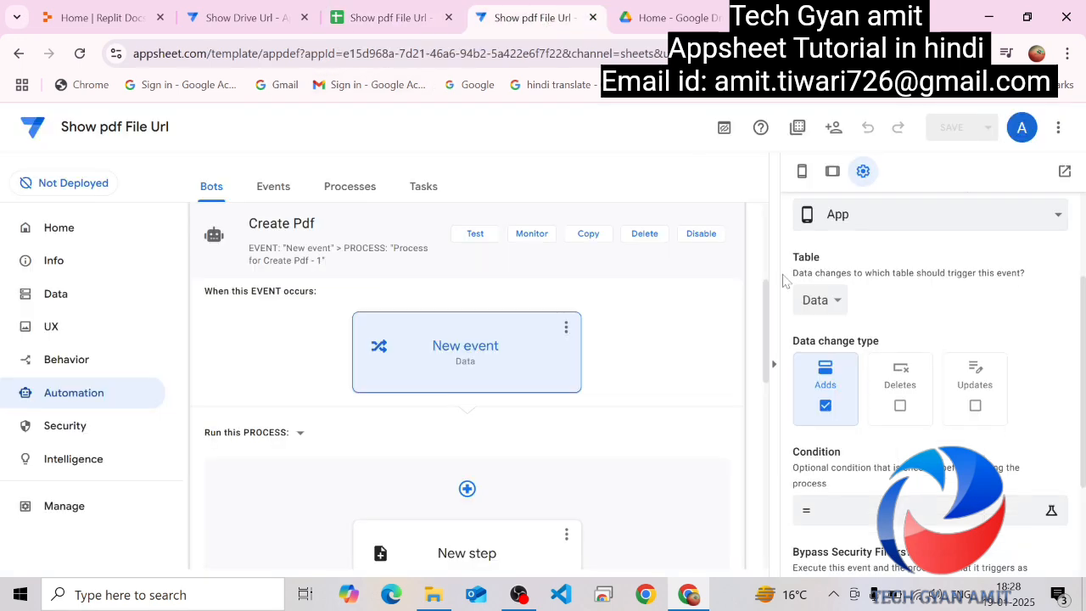
- Add and save a record in the app preview with Mobile Model Samsung Galaxy, Location Gurgaon and Shop Name Abc Telecommunication
click(102, 302)
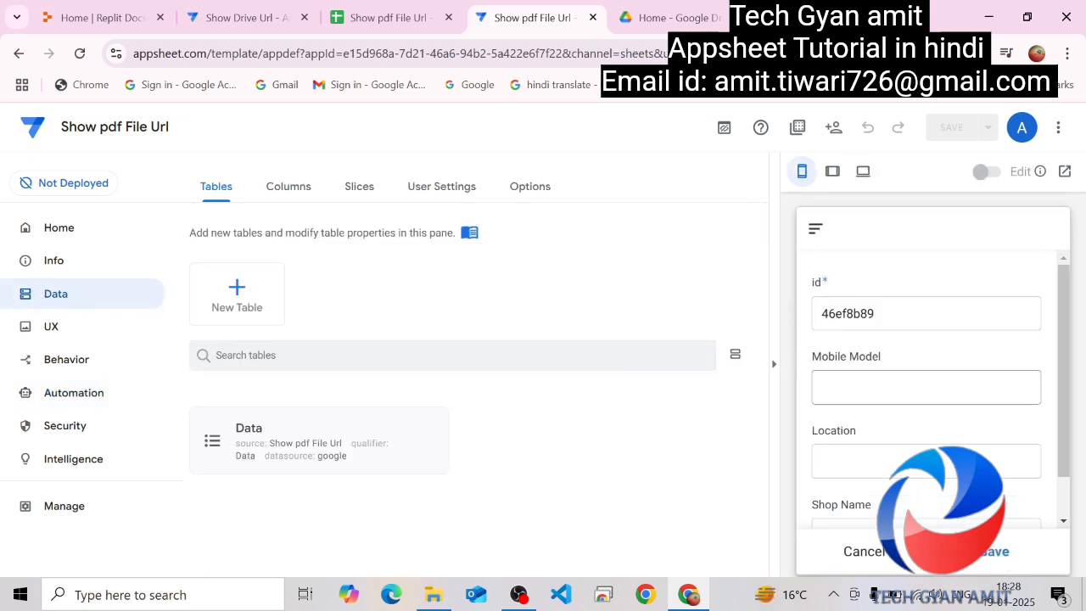
click(898, 401)
text(S)
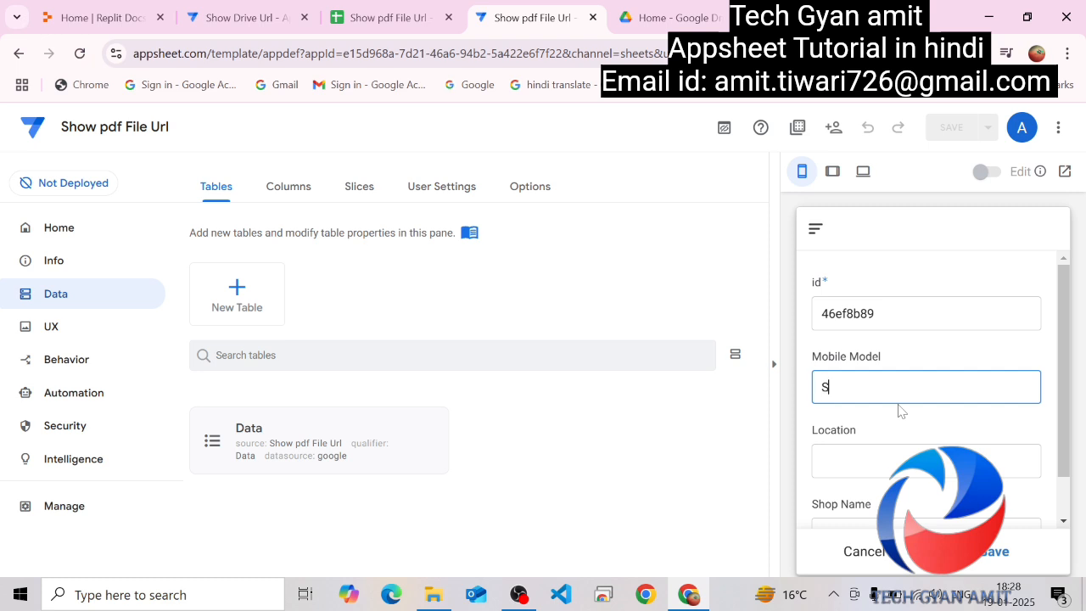
text(amsuna)
text( Galaxy)
key(Tab)
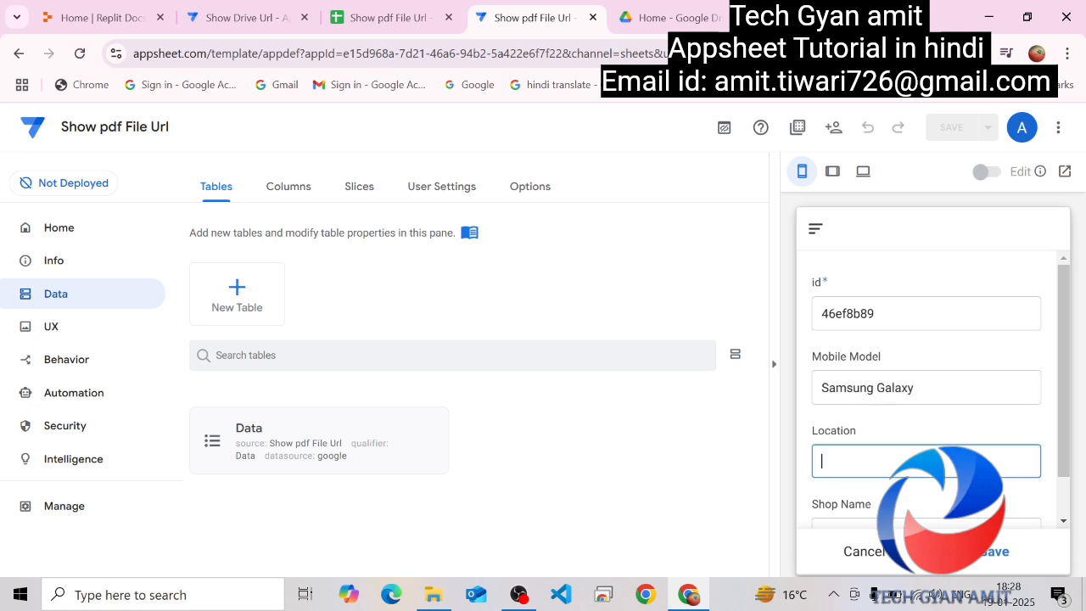
text(Gurgaon)
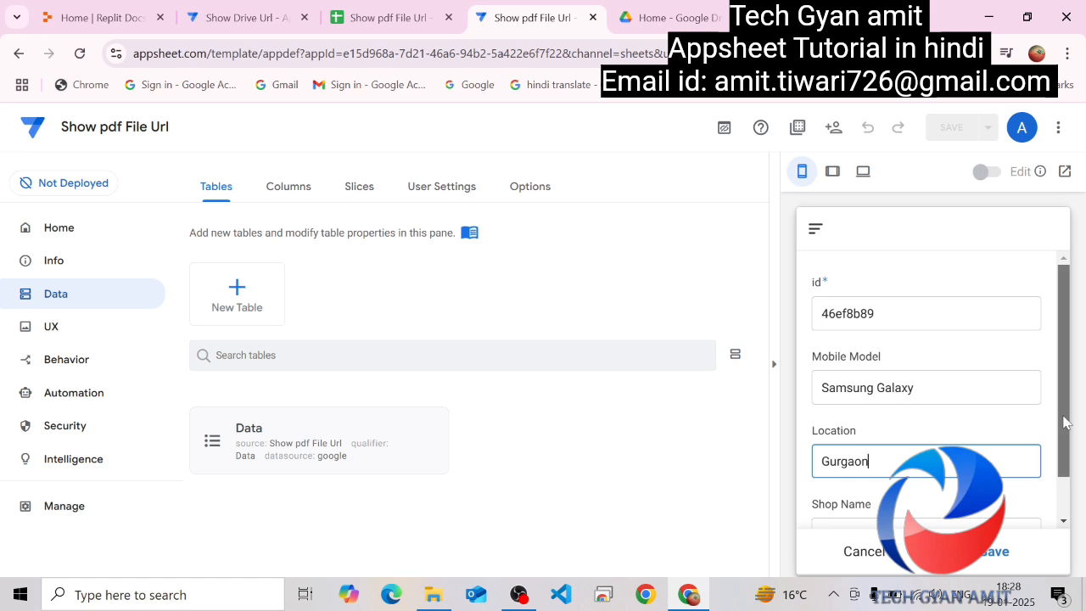
scroll(1062, 458, down, 1)
click(933, 487)
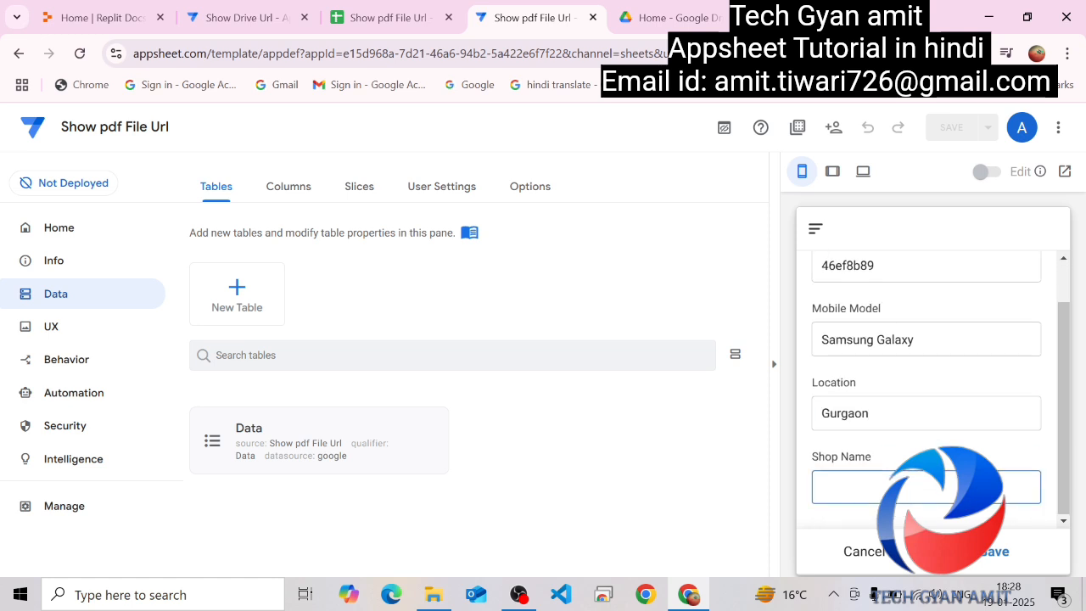
text(Abc Telecommunication)
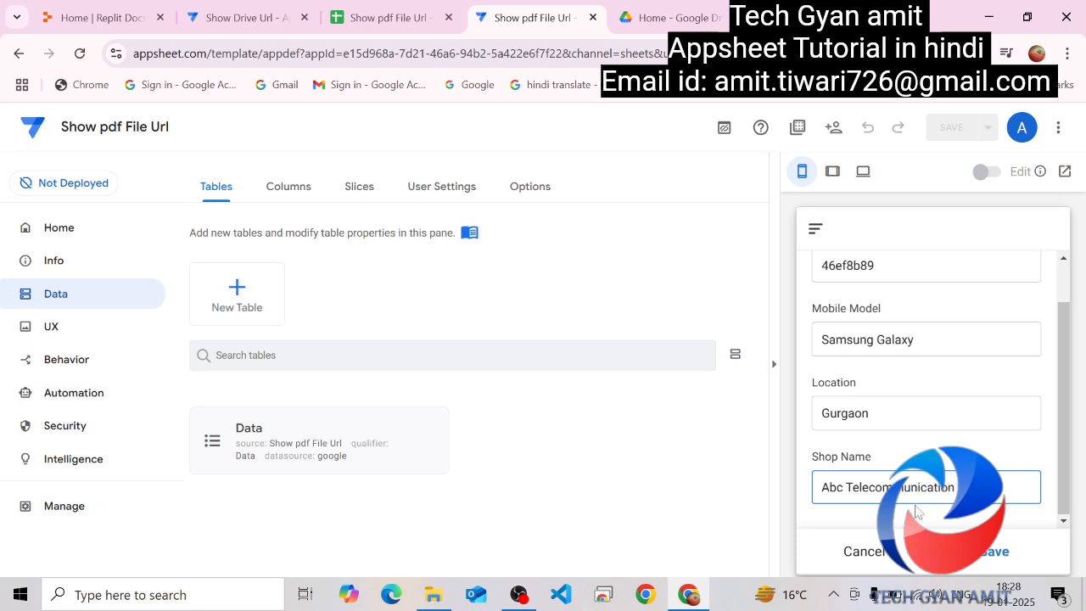
click(1006, 552)
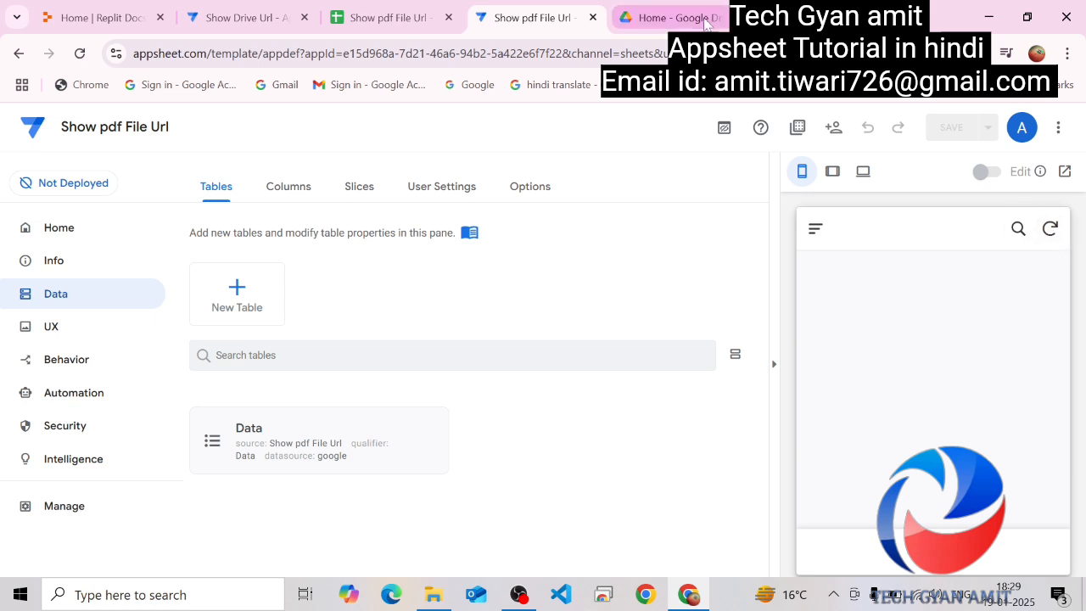
- Switch to Google Drive, refresh the file list, and preview the new record's PDF, 46ef8b89.pdf, closing it when done
click(670, 17)
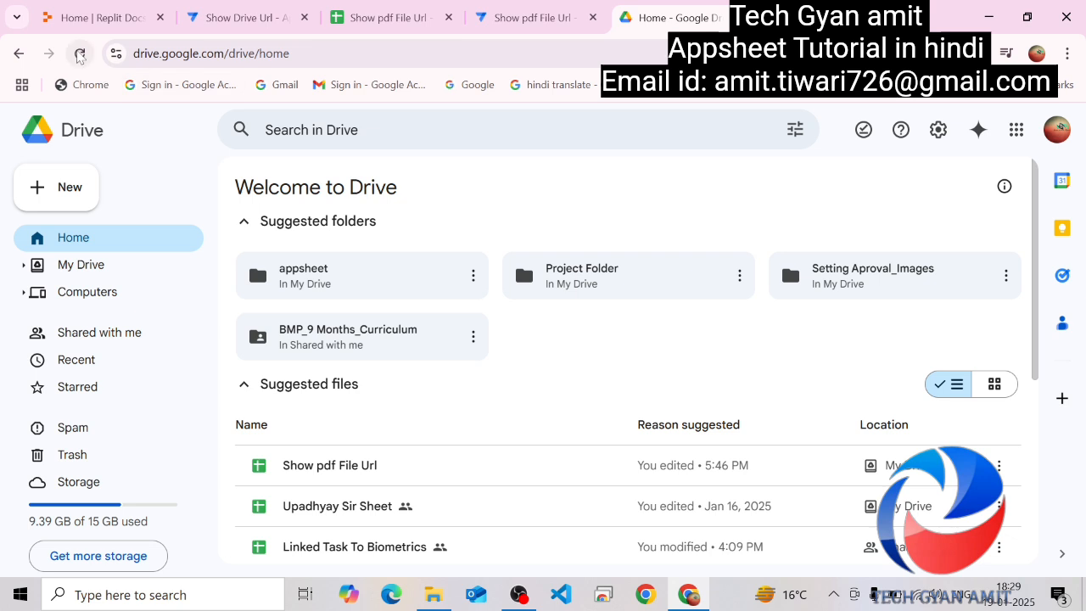
click(79, 53)
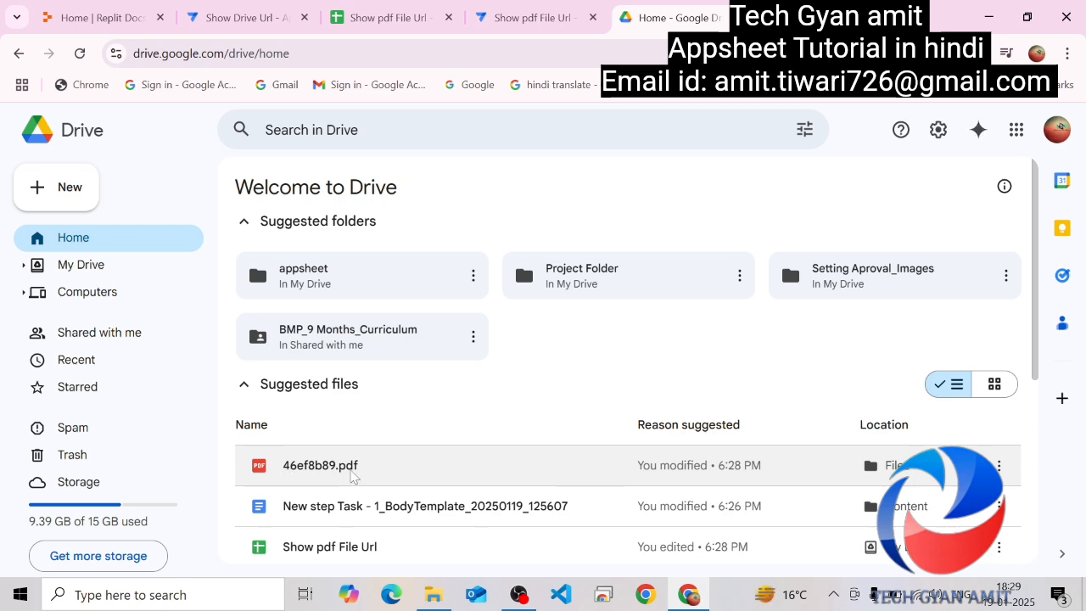
double_click(352, 473)
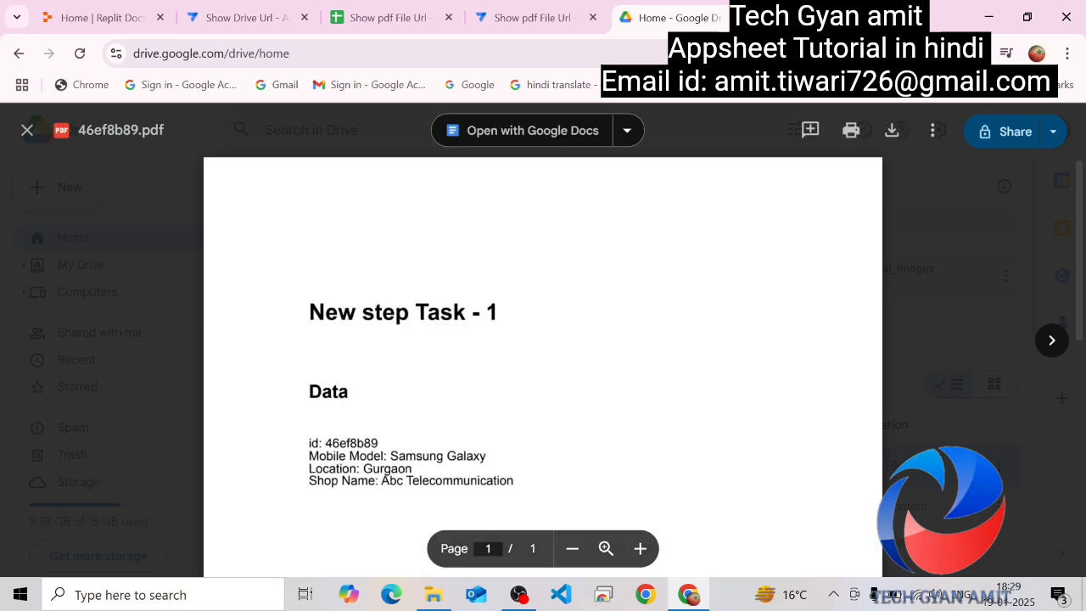
click(30, 135)
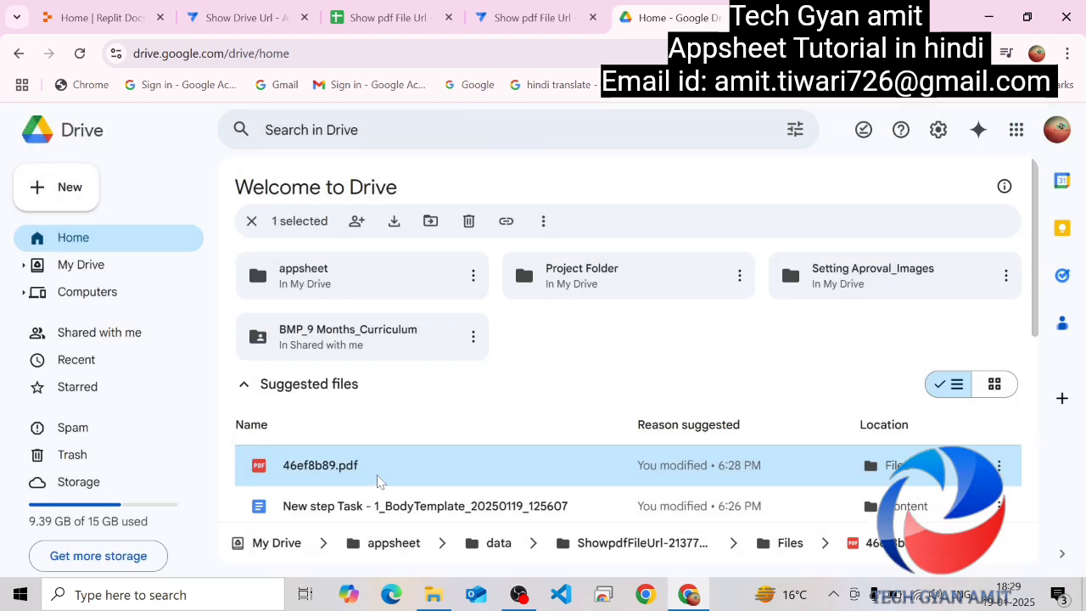
double_click(358, 280)
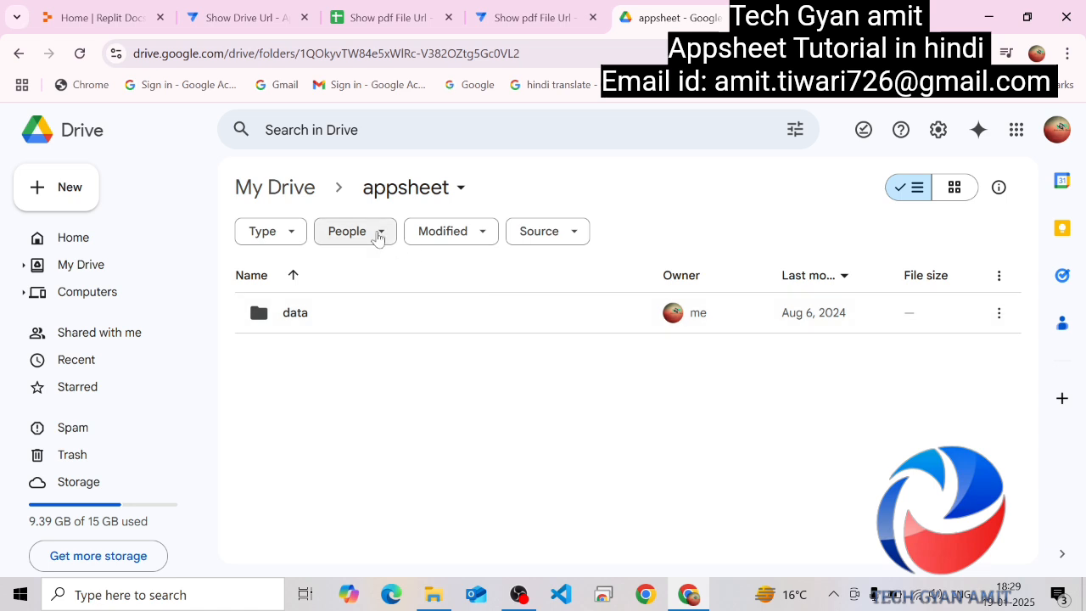
click(279, 198)
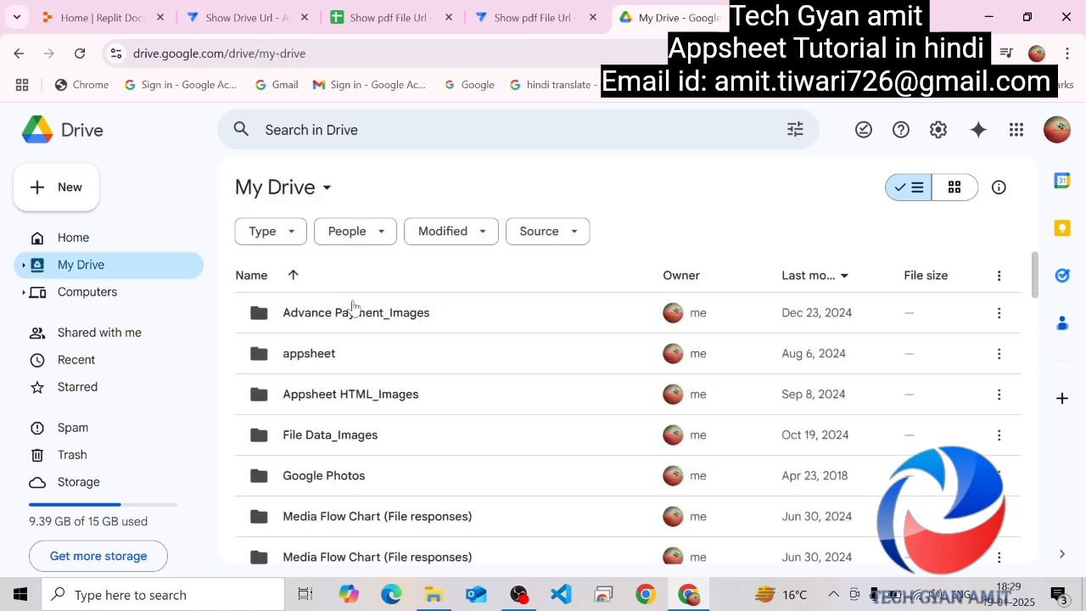
click(88, 241)
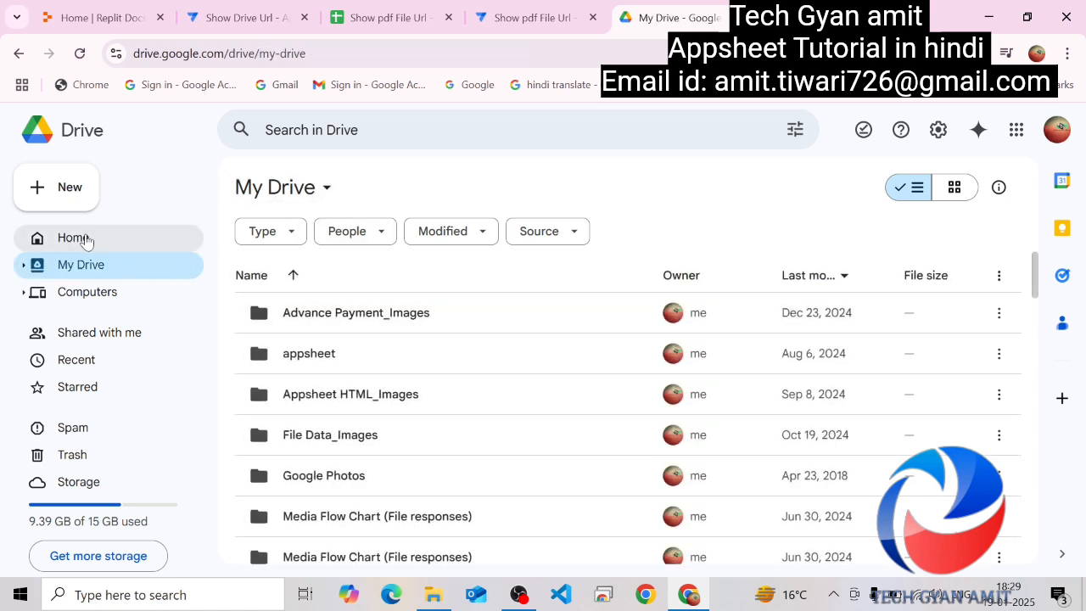
- Trace where the record's PDF is stored in Drive by opening appsheet, data, the ShowpdfFileUrl app folder and its Files subfolder
mouse_move(305, 283)
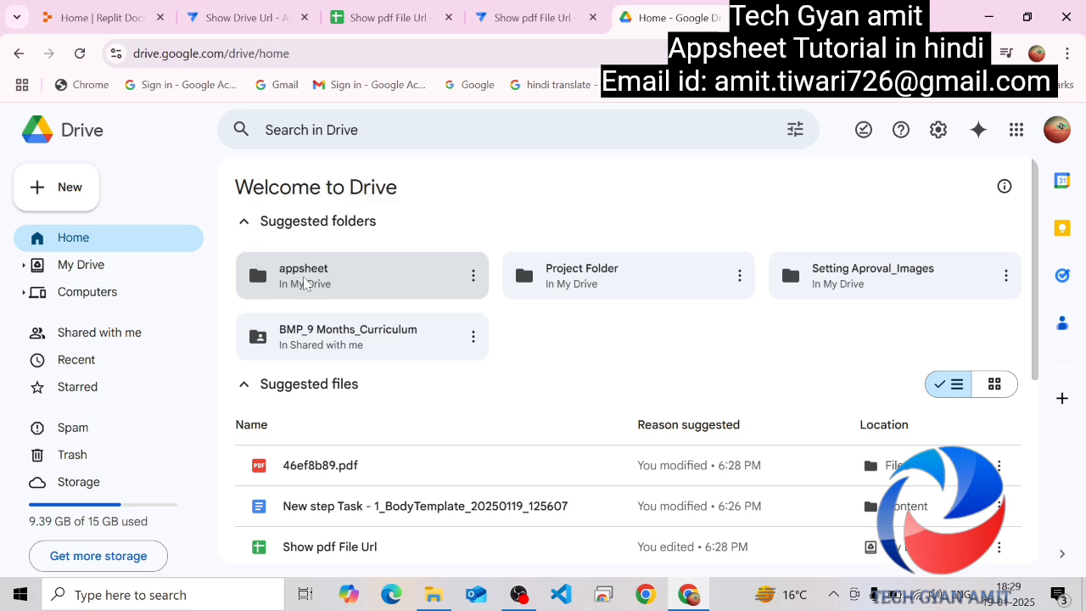
click(323, 282)
double_click(323, 283)
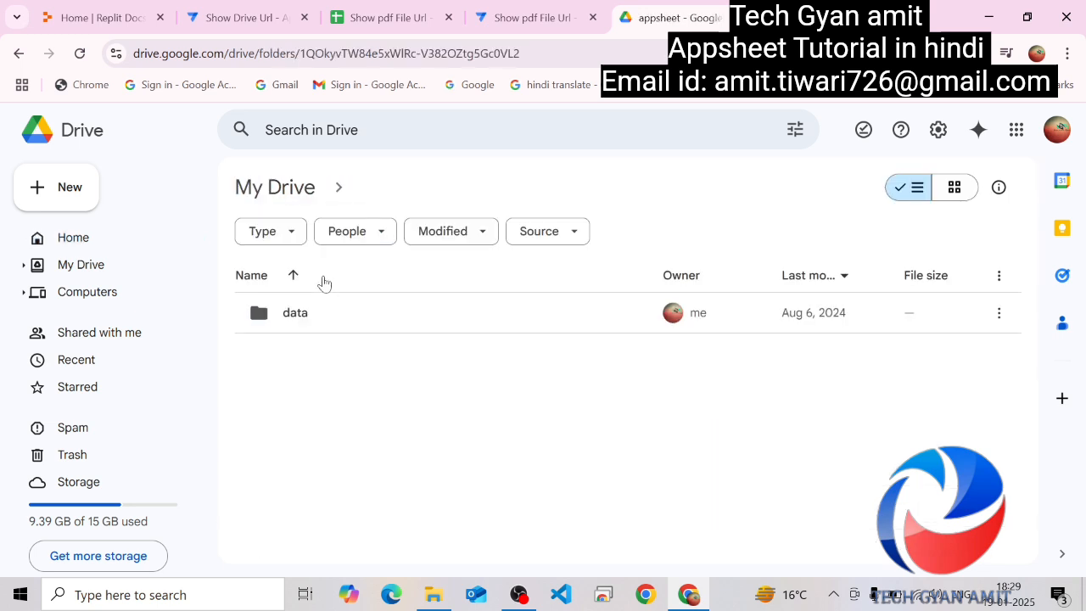
click(333, 320)
double_click(332, 320)
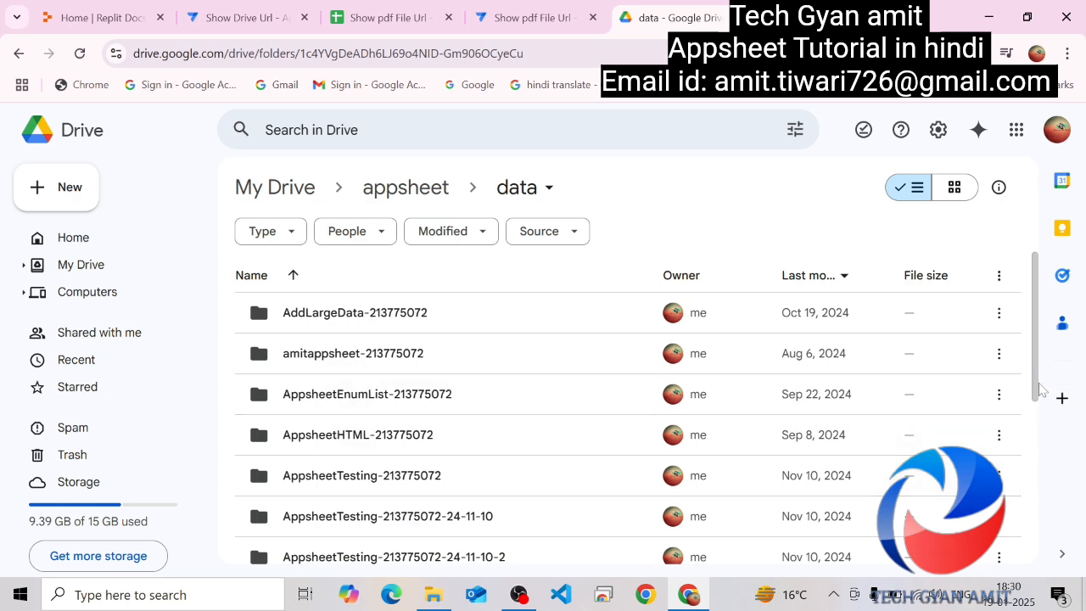
drag(1040, 388, 1025, 580)
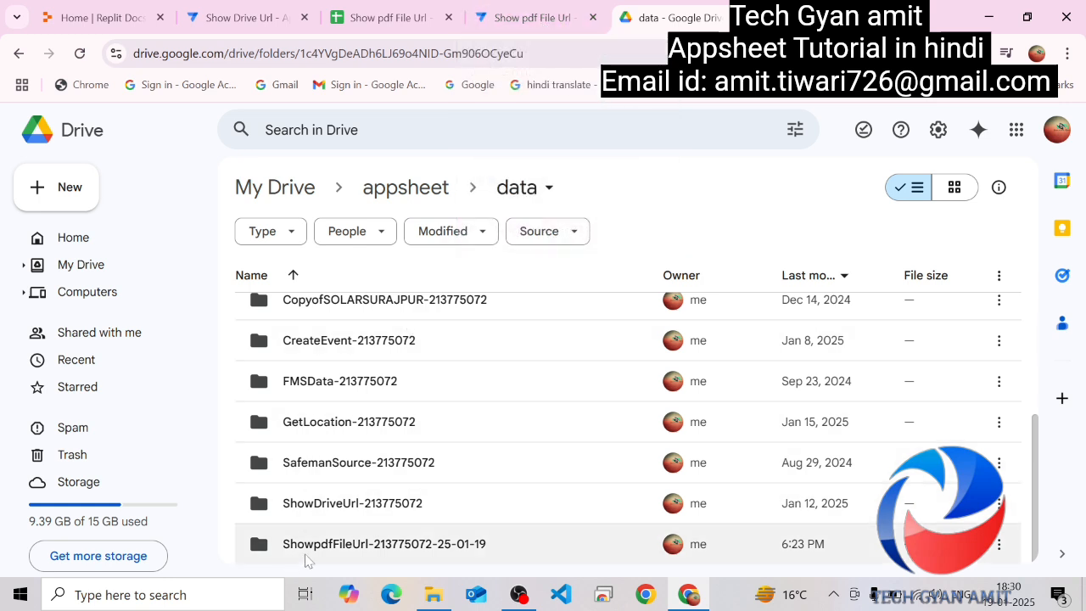
double_click(307, 544)
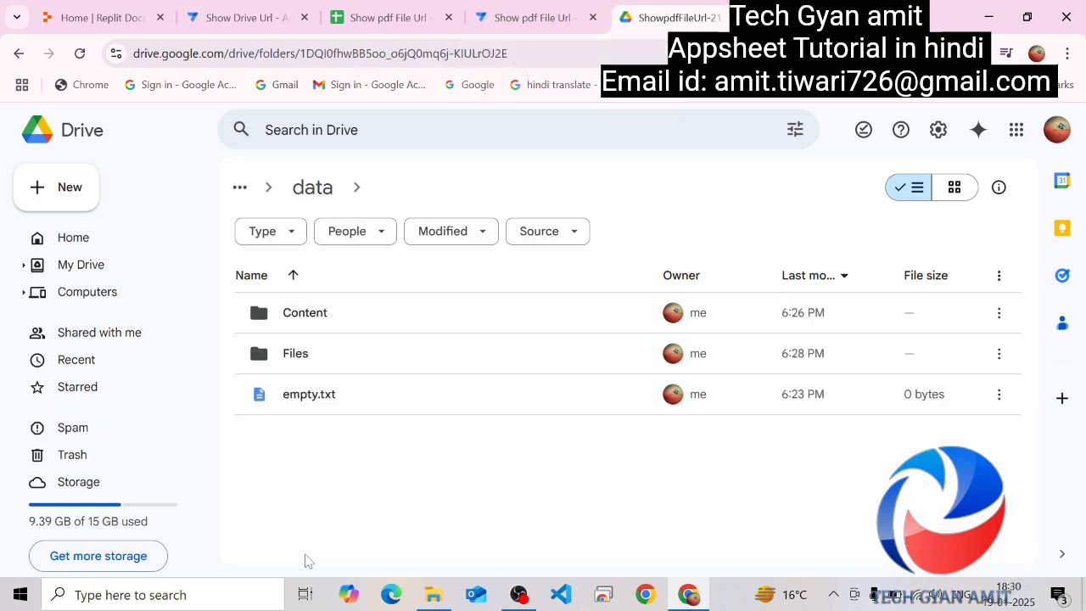
double_click(310, 356)
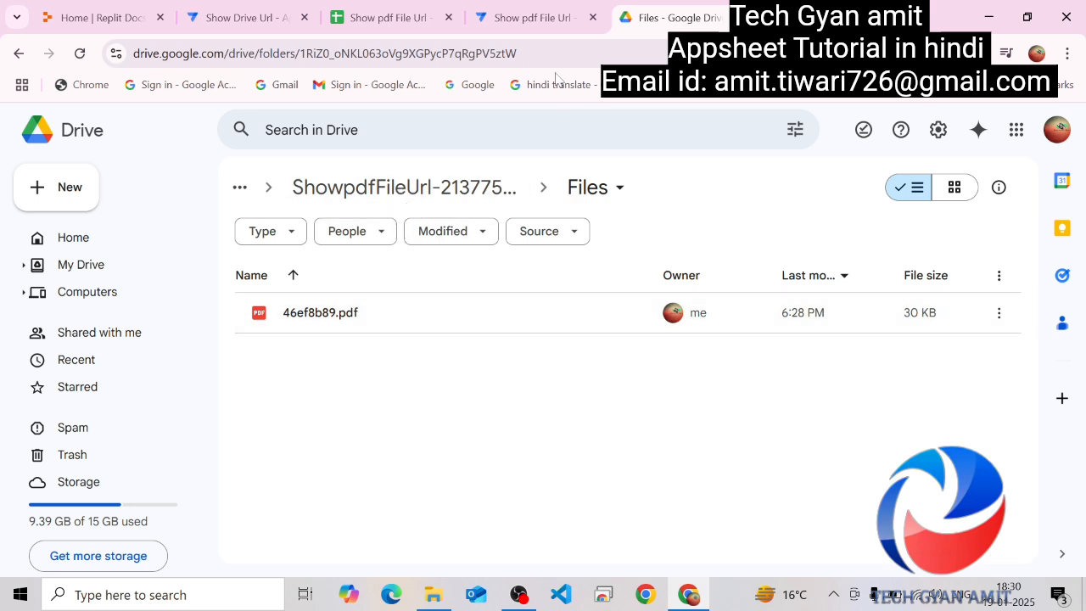
- Switch to the AppSheet editor and start a new table from Google Drive Documents using Collection of files
click(537, 21)
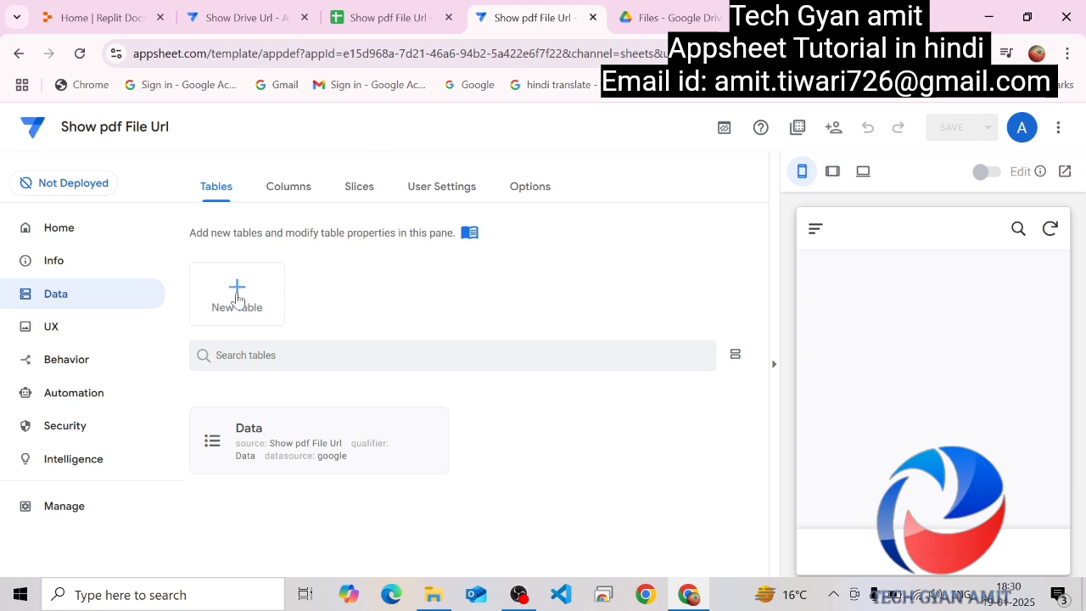
click(237, 298)
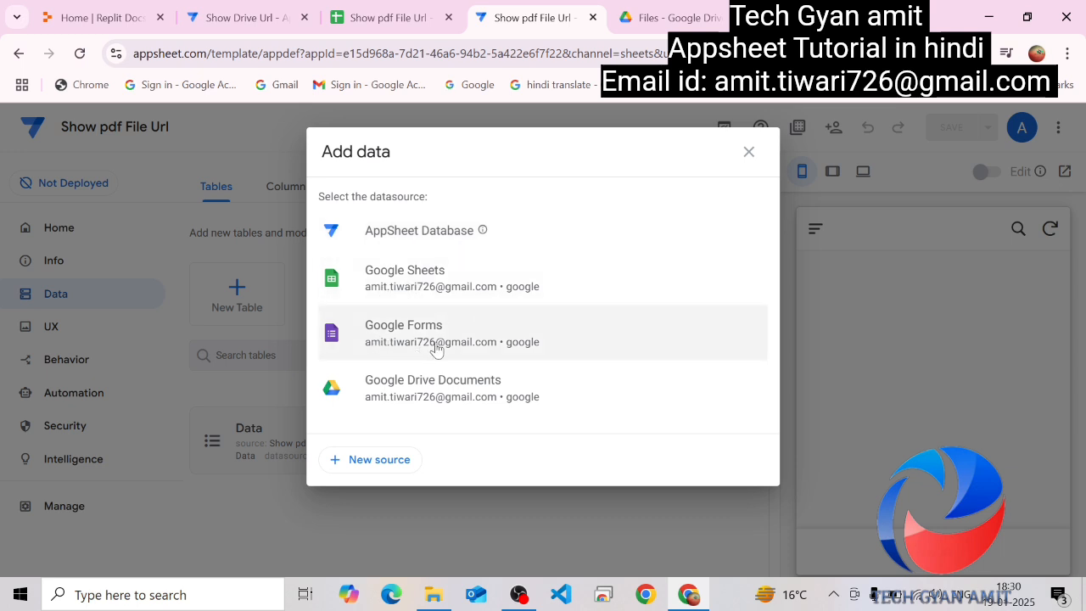
click(426, 401)
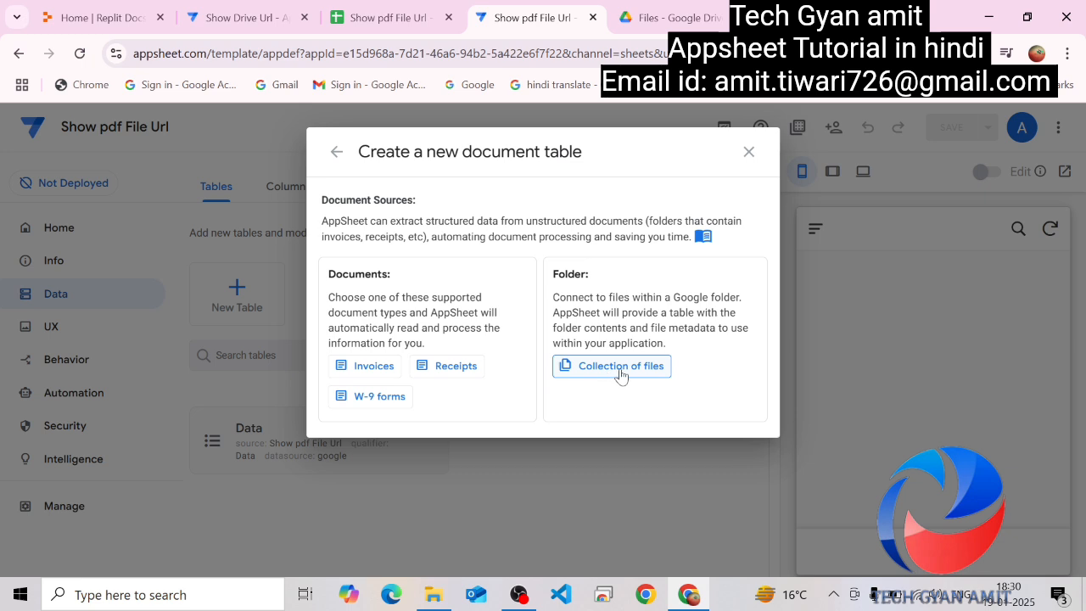
click(619, 369)
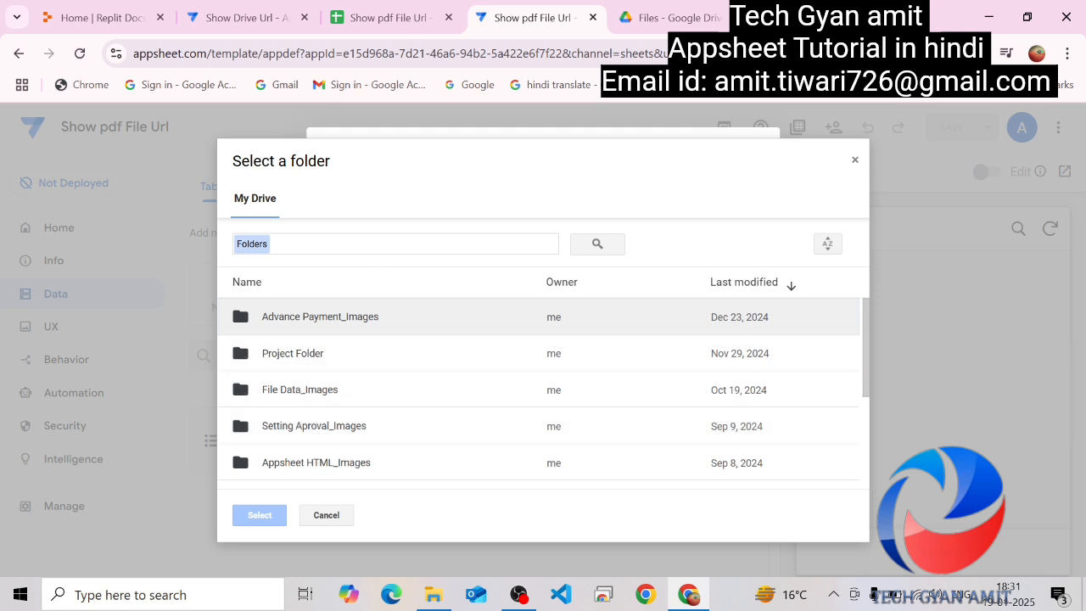
- Search the folder picker for appsheet and go through its data folder into the ShowpdfFileUrl app folder
click(339, 244)
text(a)
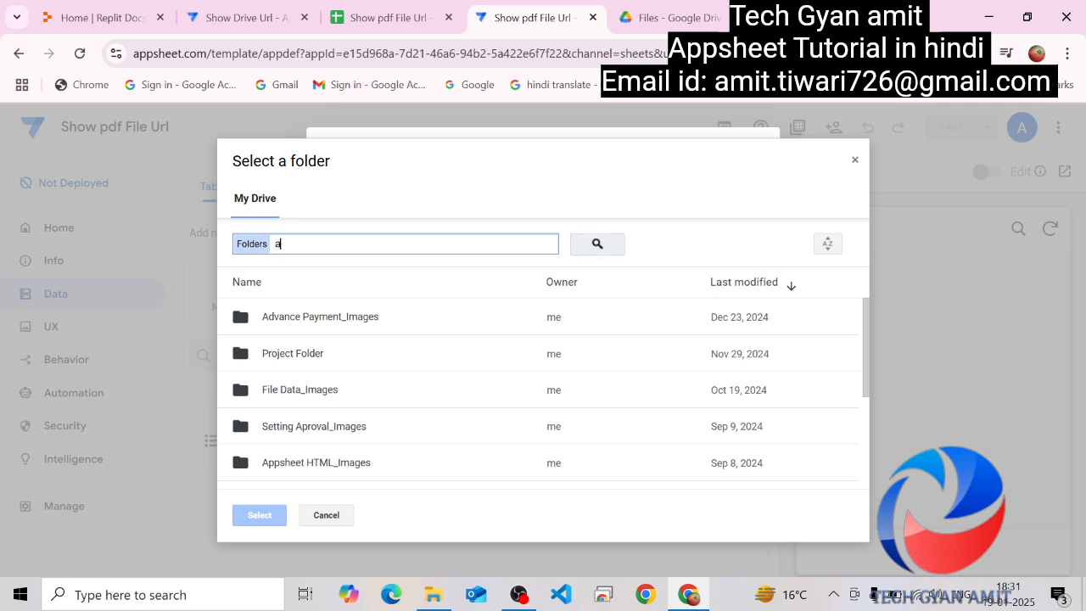
text(ppsheet)
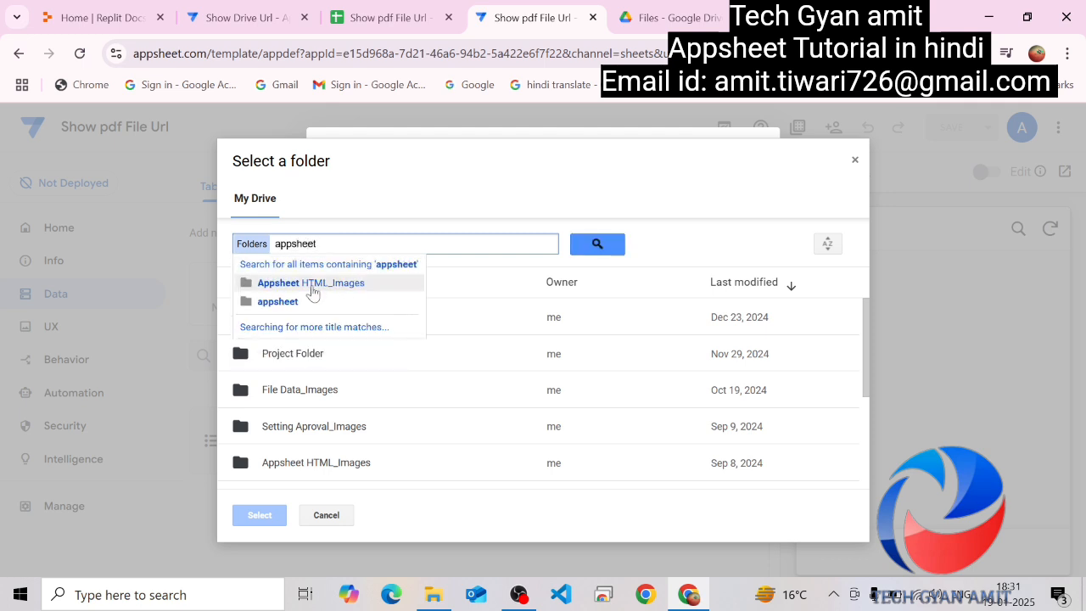
click(282, 302)
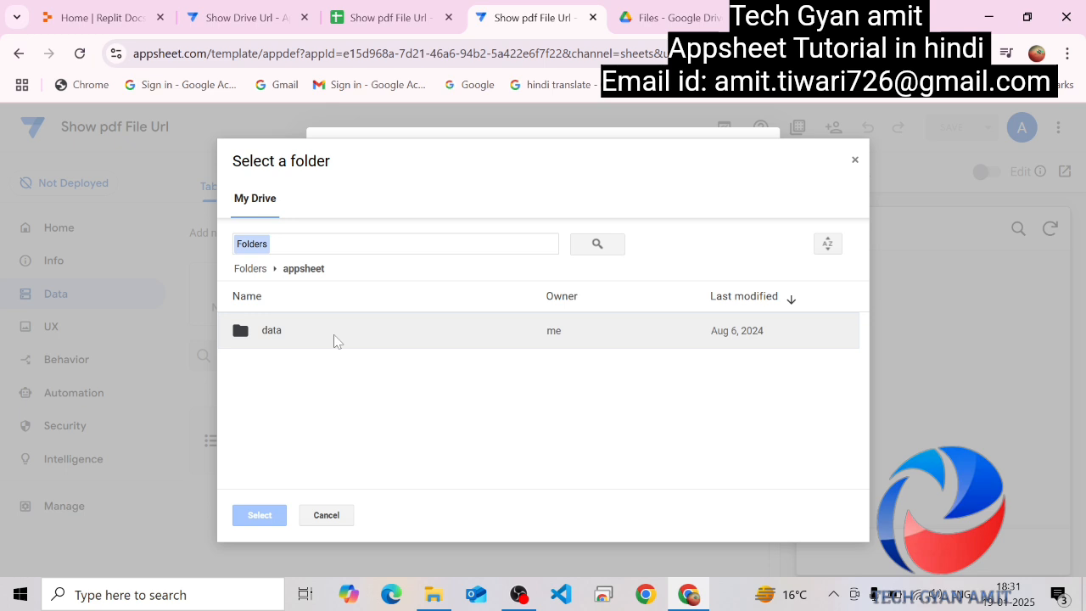
double_click(335, 340)
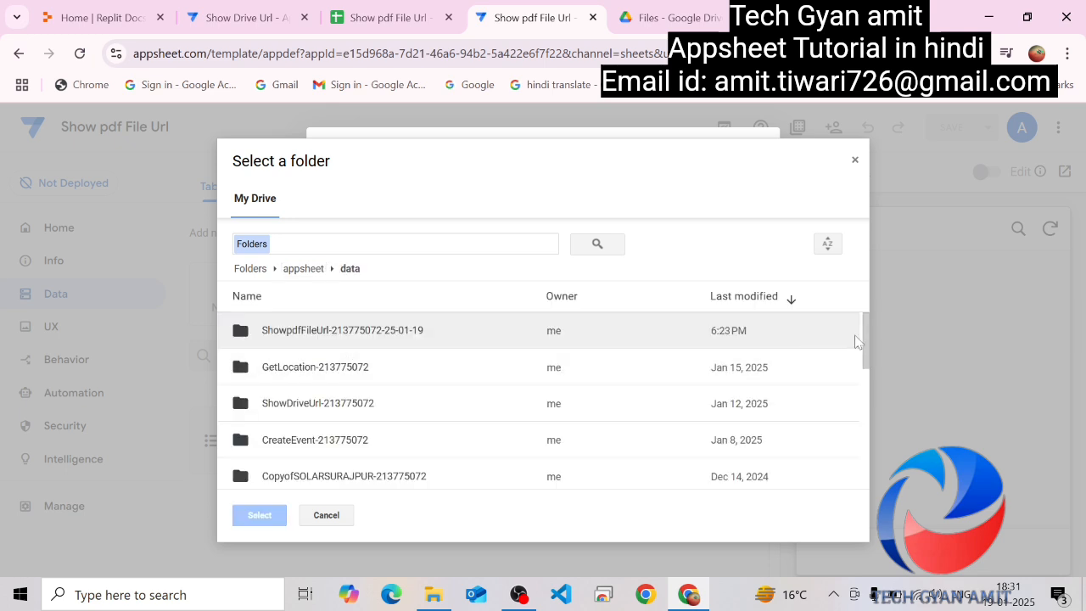
mouse_move(865, 343)
mouse_down()
mouse_move(865, 424)
mouse_move(870, 335)
mouse_up()
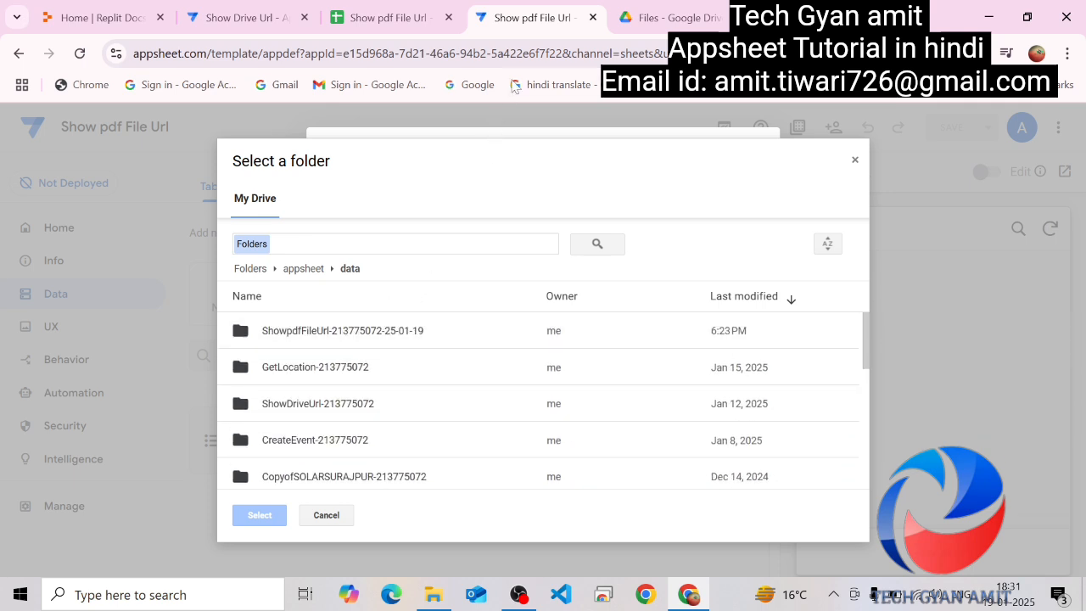
double_click(315, 339)
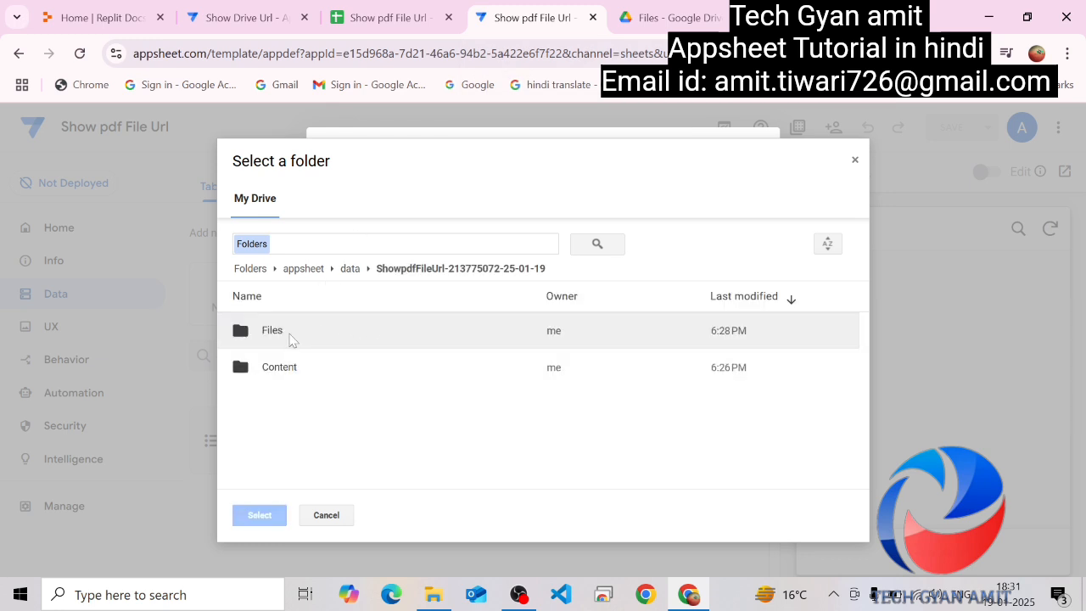
- Check the parent folder of Files in Google Drive and return to the AppSheet folder picker
click(670, 17)
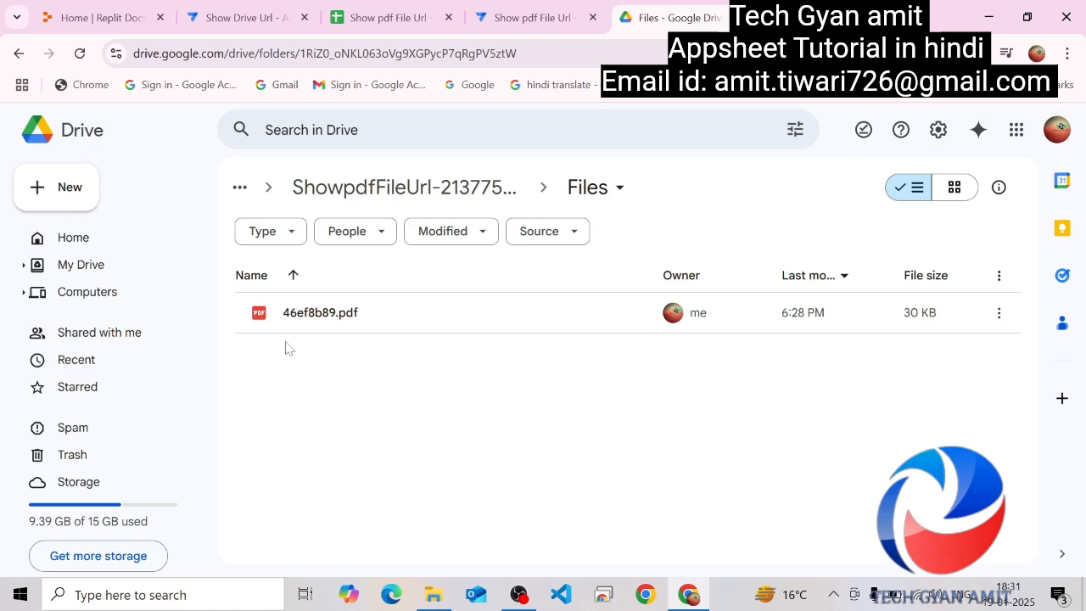
click(421, 195)
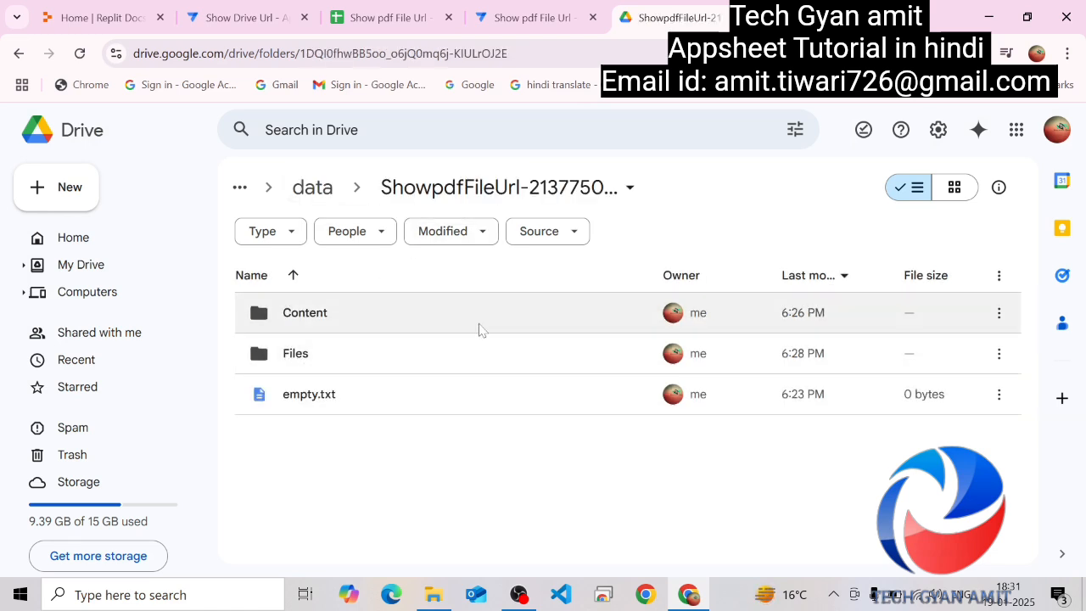
click(526, 17)
- Select the Files folder as the source file folder and create the document table named Files
click(286, 343)
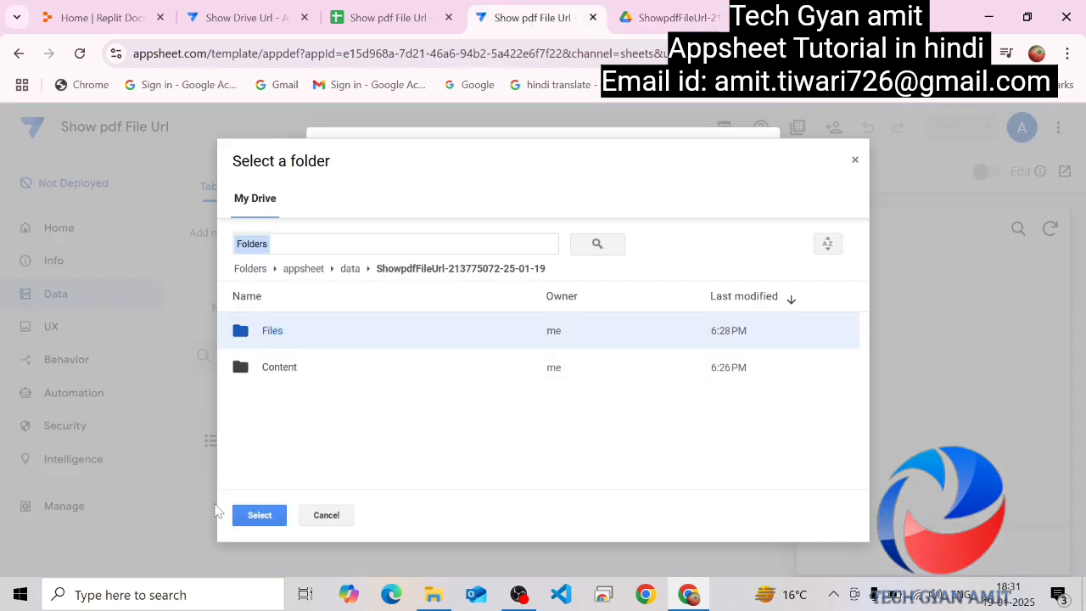
click(249, 517)
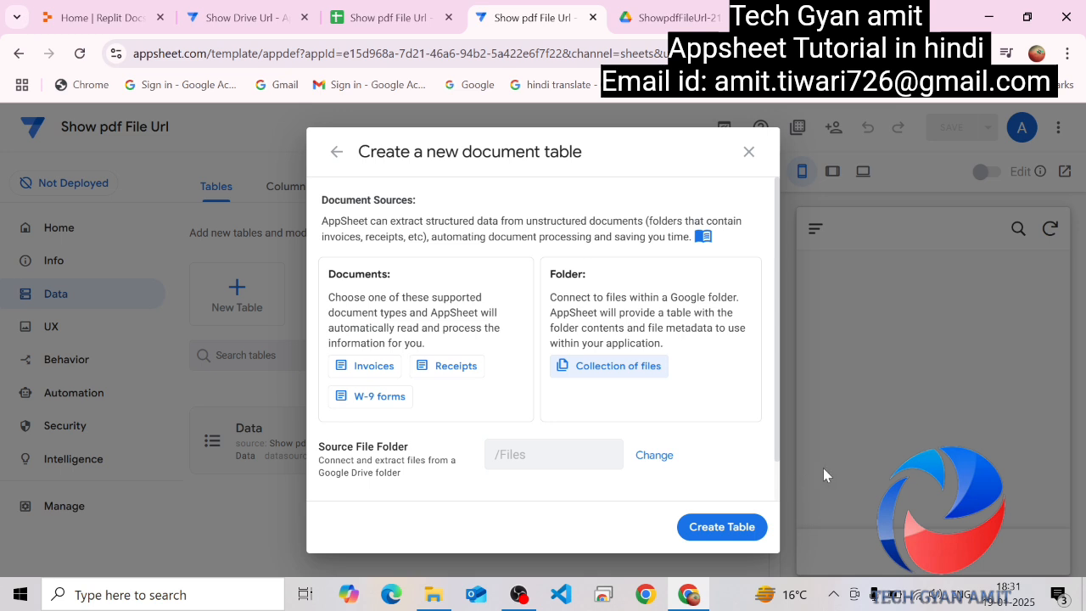
drag(777, 449, 777, 497)
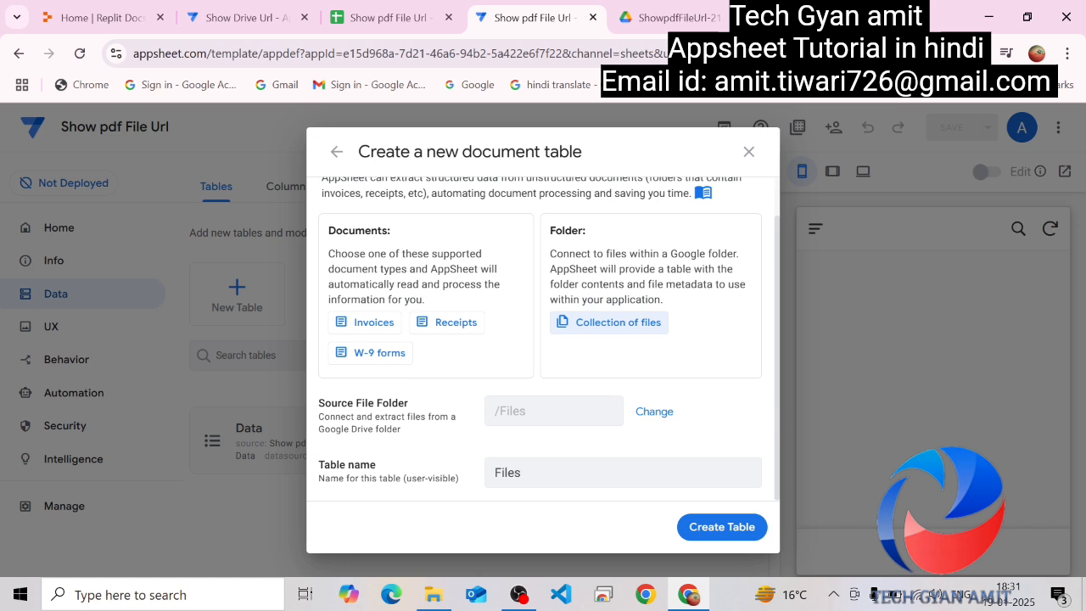
click(715, 527)
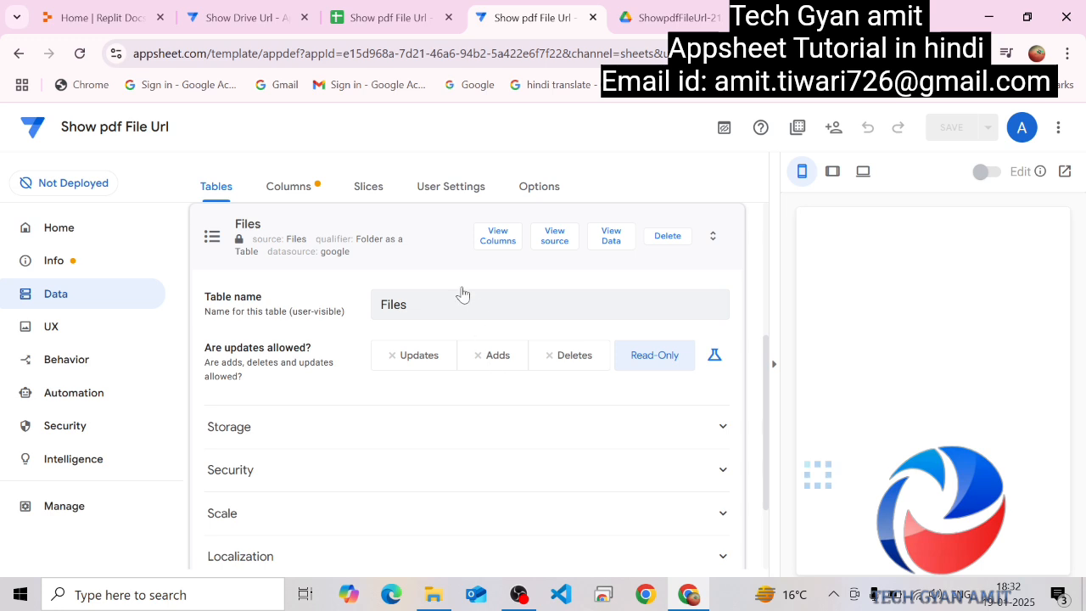
- Open the Files table's column list and review its column names and types
click(383, 243)
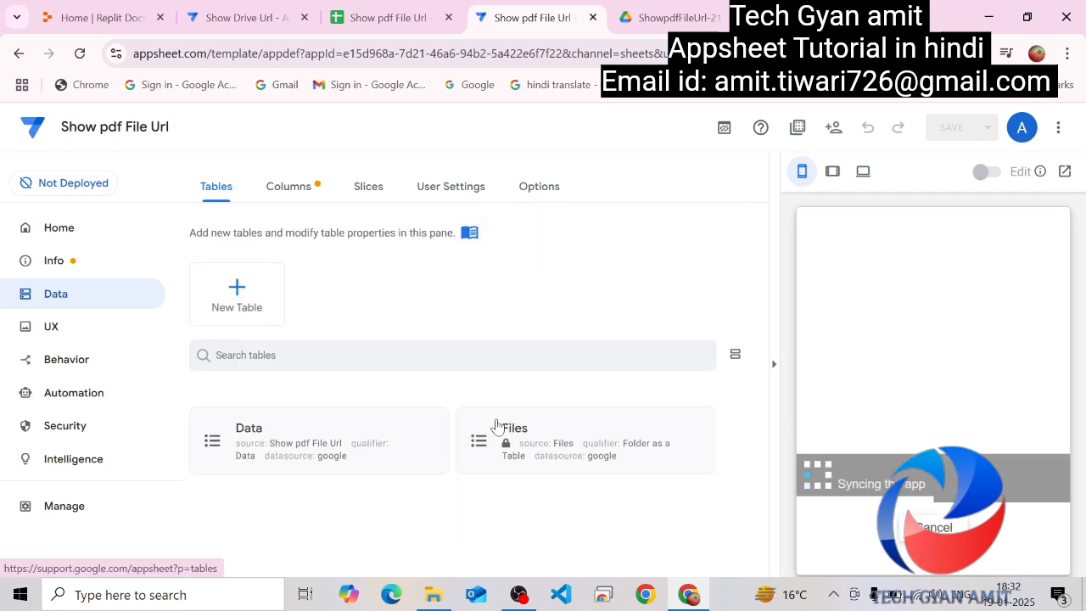
click(540, 440)
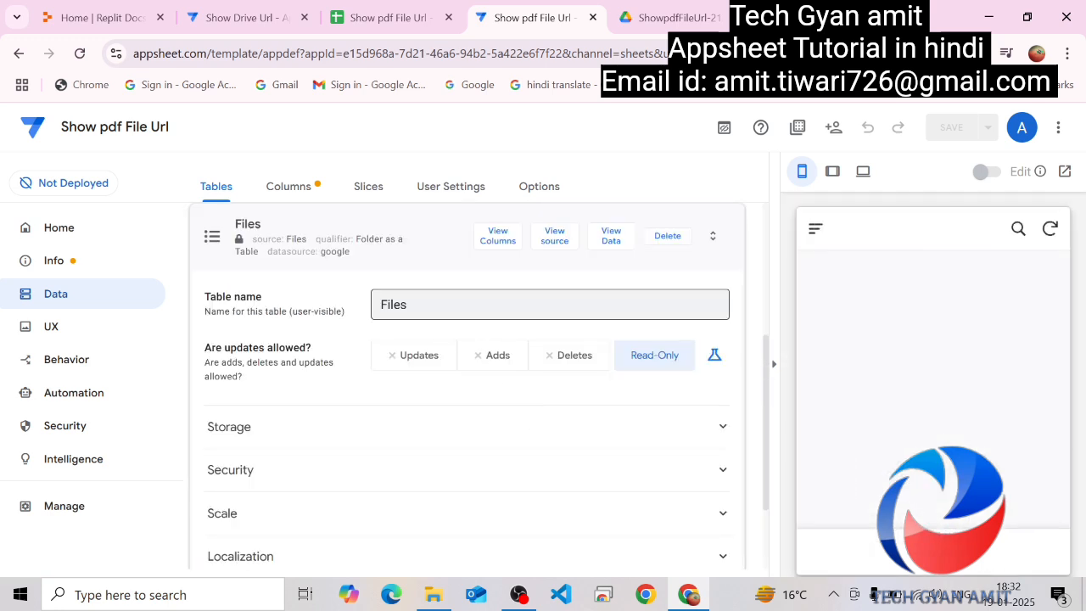
click(495, 248)
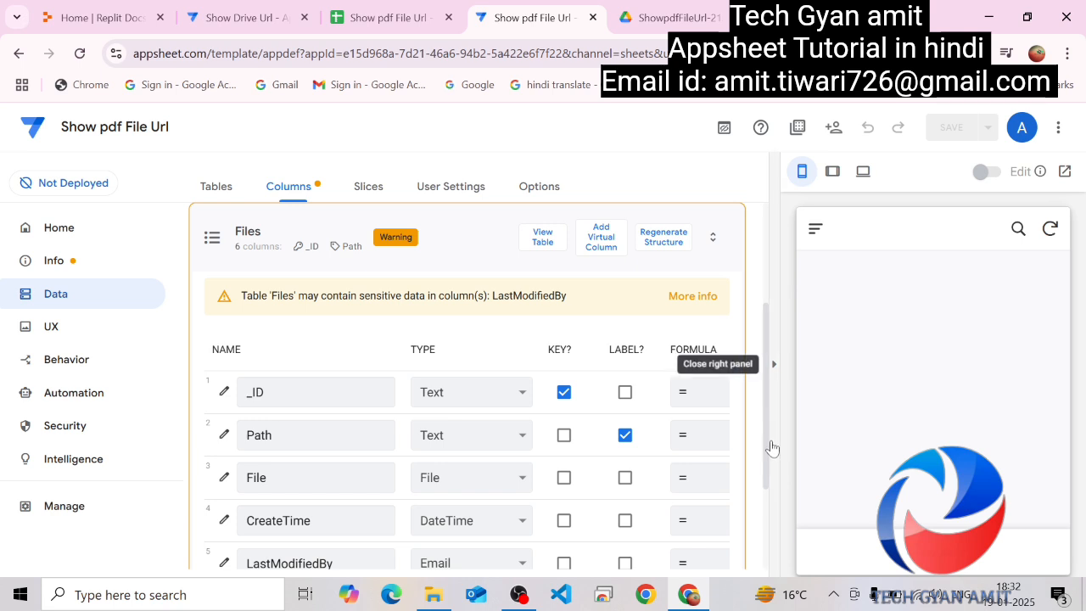
drag(771, 448, 768, 530)
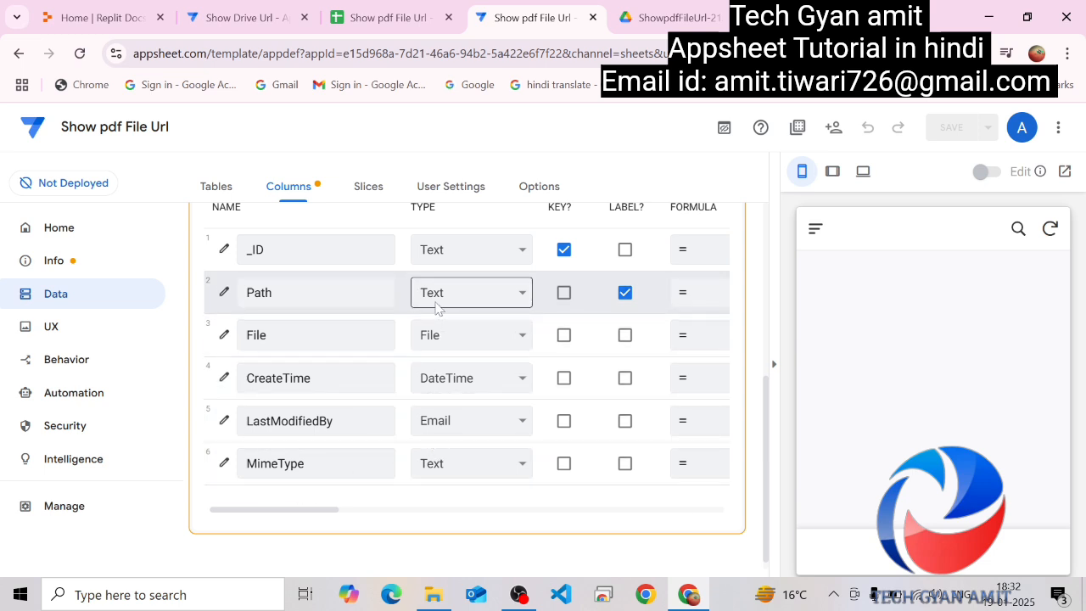
- Change the Files view's type to table and save the app
click(48, 334)
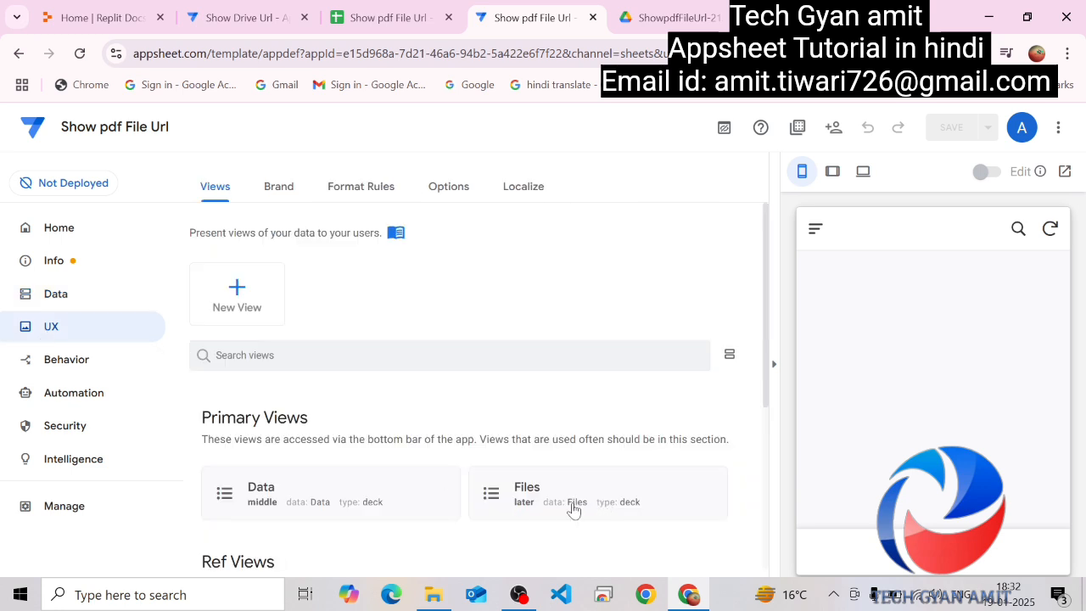
click(573, 509)
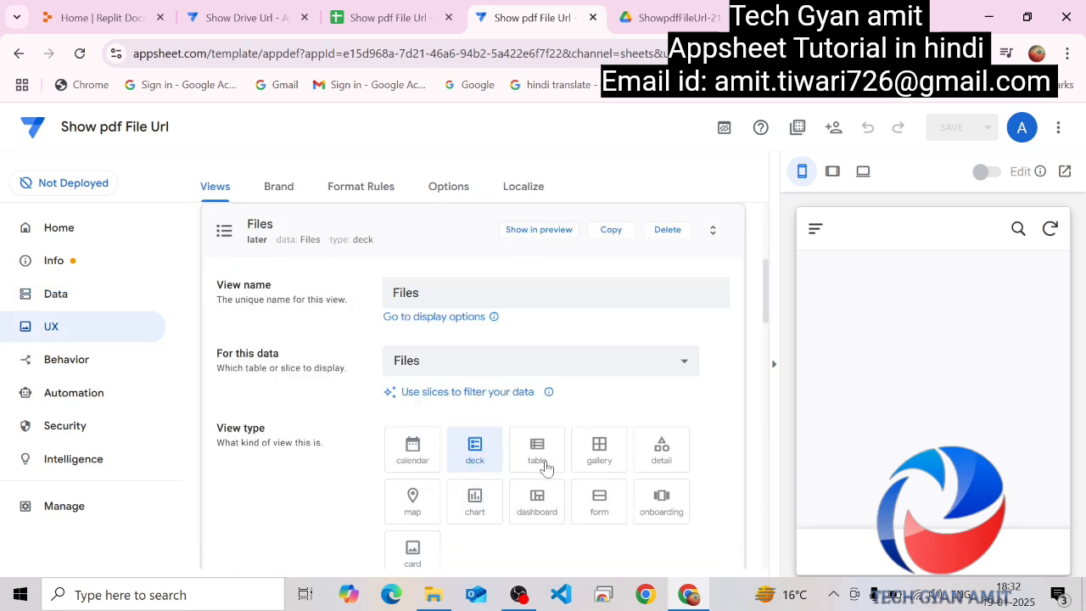
click(539, 451)
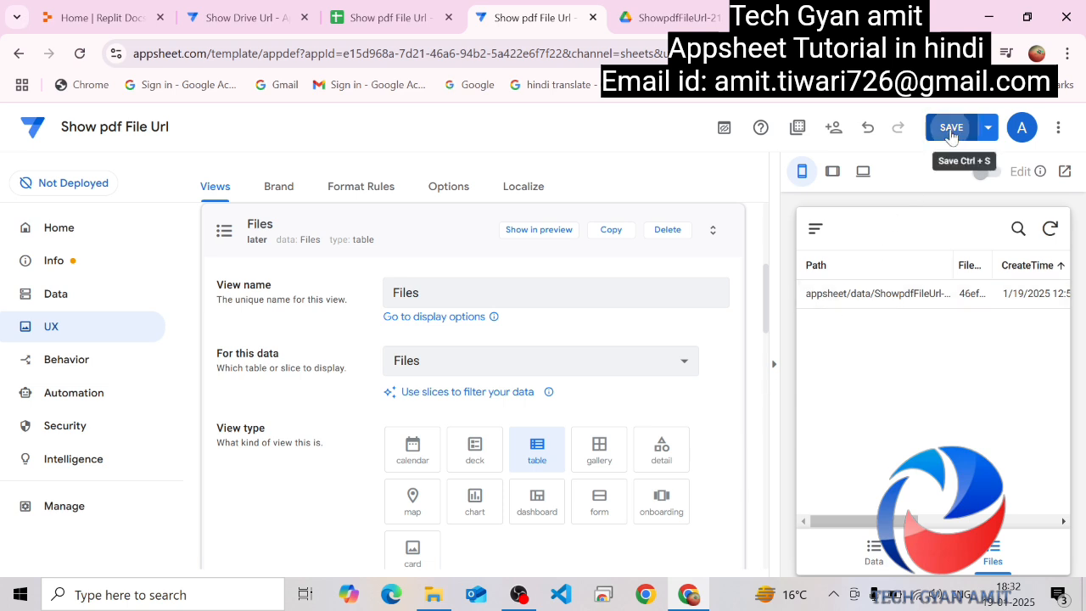
click(951, 127)
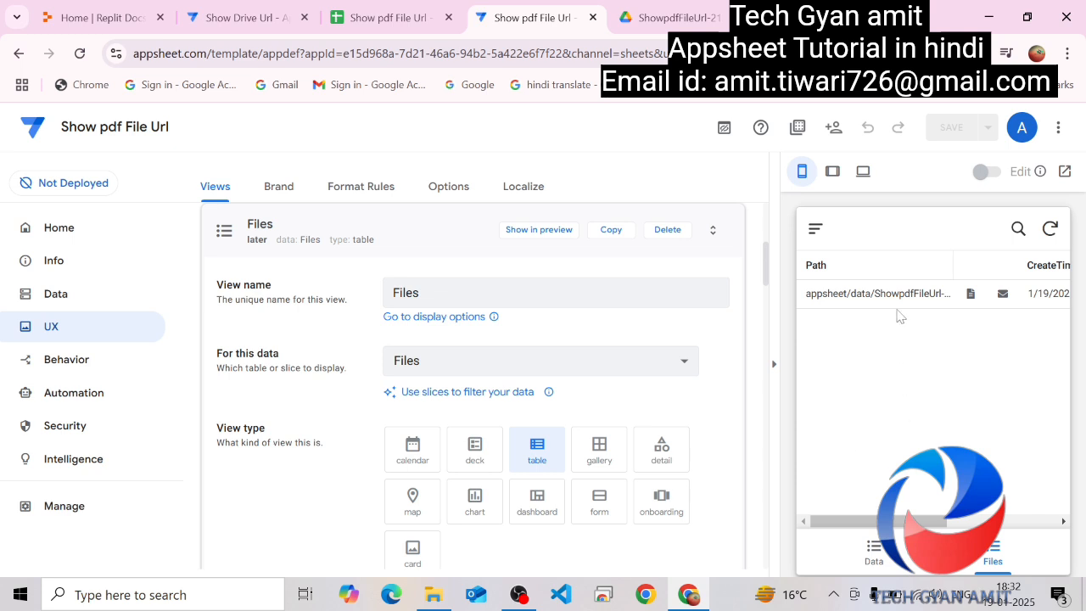
- Inspect the PDF's detail record from the Files view in the app preview and return to the list
click(895, 307)
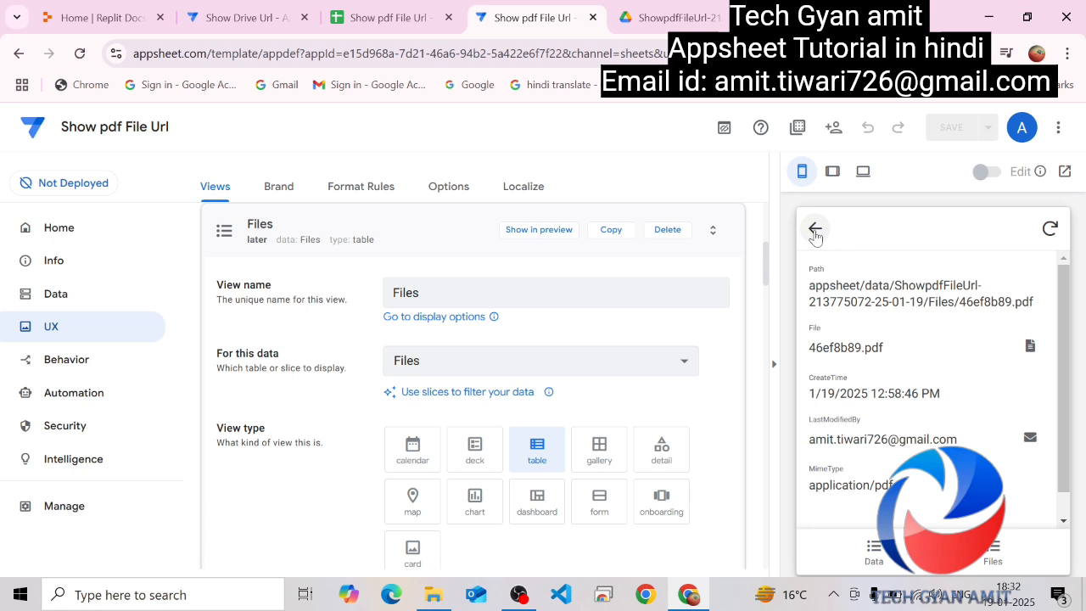
click(814, 229)
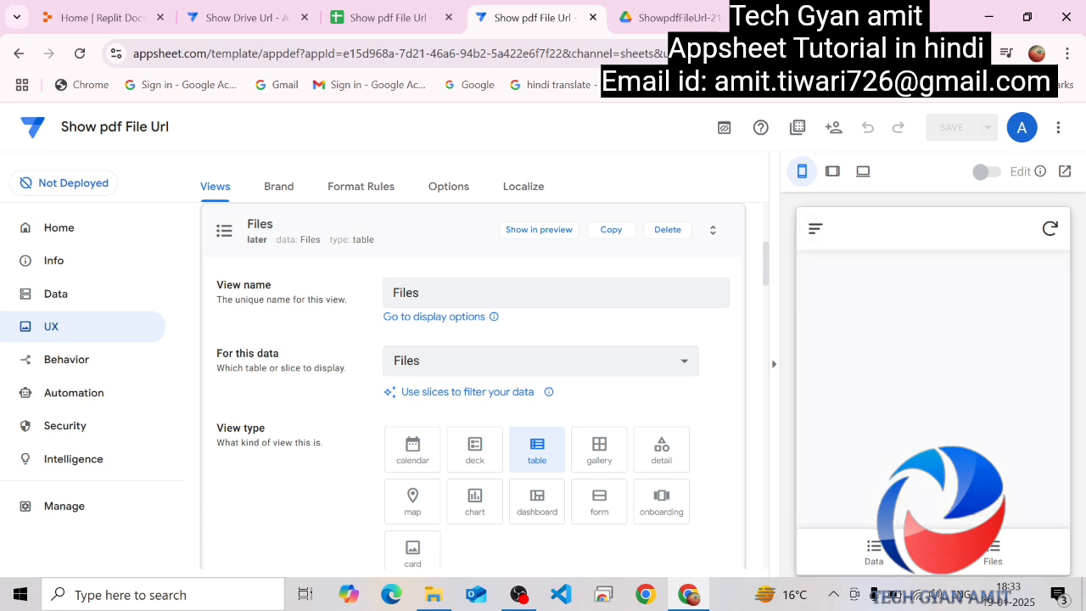
- Examine the stored path in the PDF's detail record from the Files view and open the attached PDF to check its contents
click(990, 553)
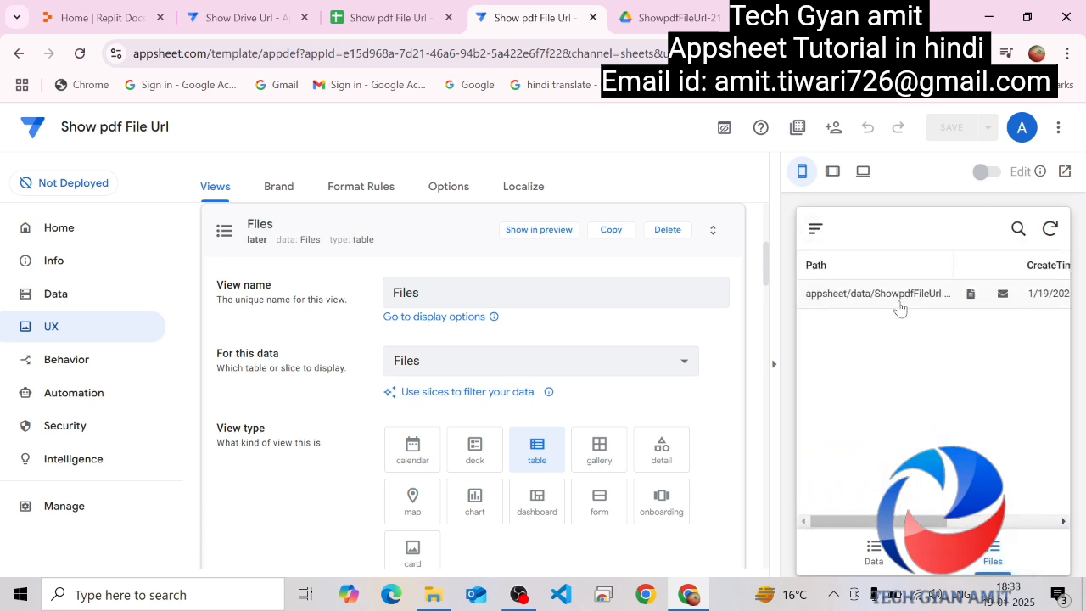
click(897, 296)
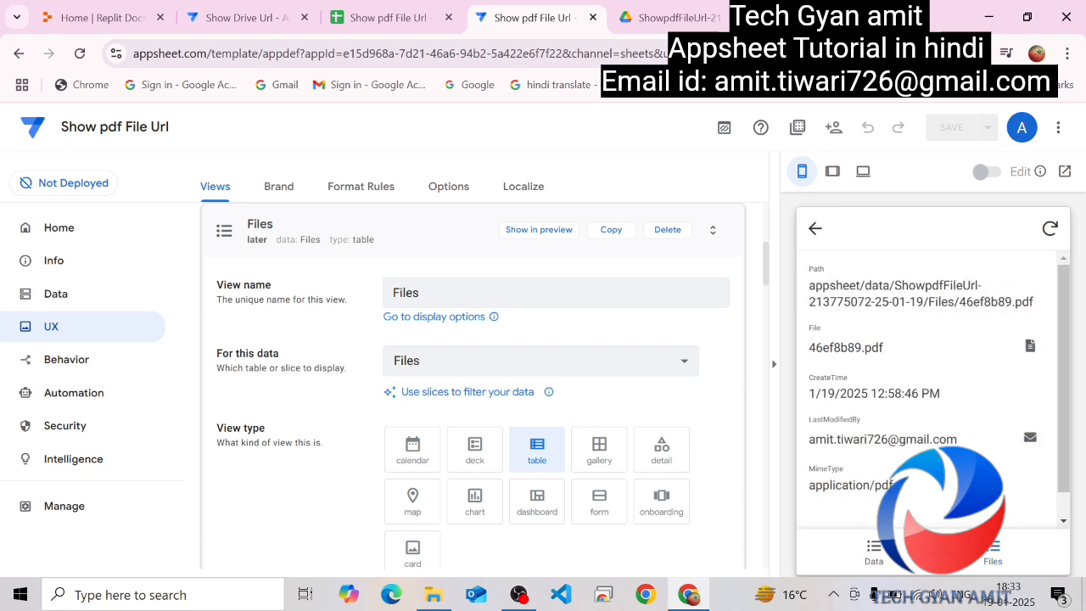
drag(814, 286, 1032, 302)
click(920, 297)
drag(1034, 304, 809, 285)
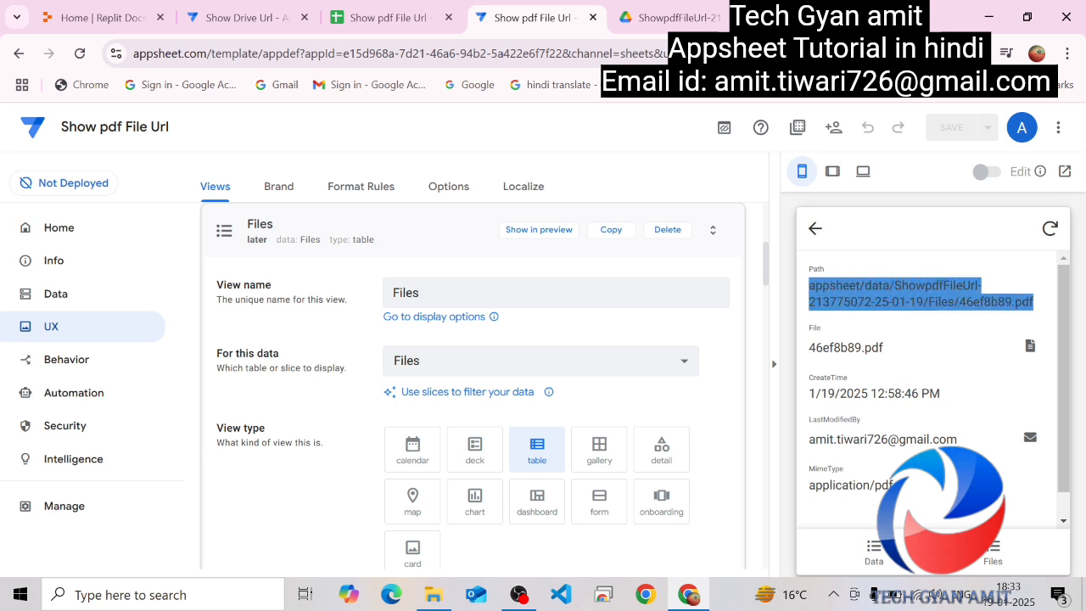
click(847, 300)
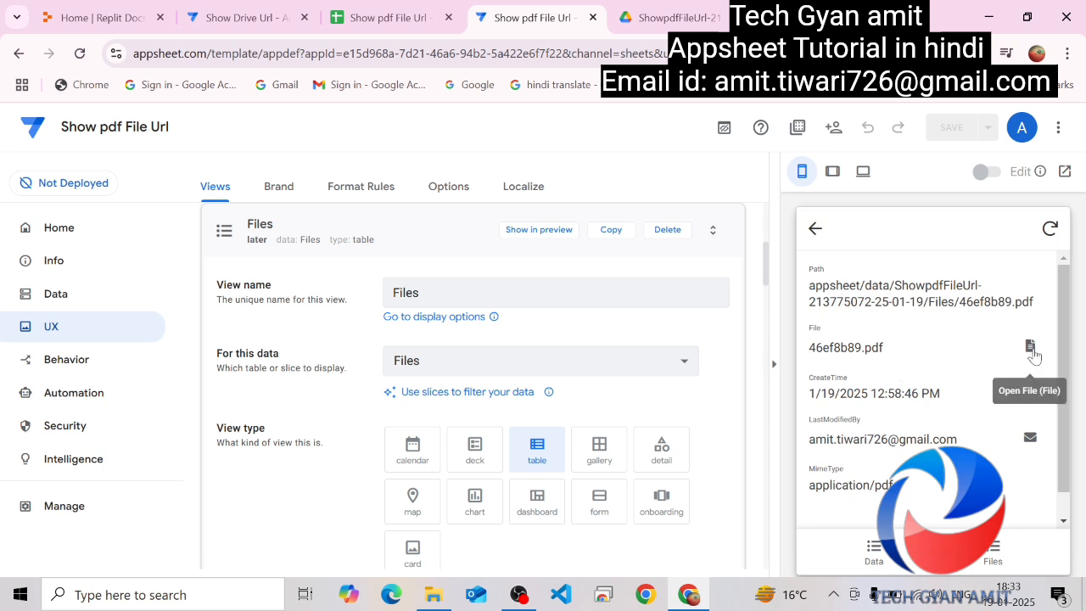
click(1029, 348)
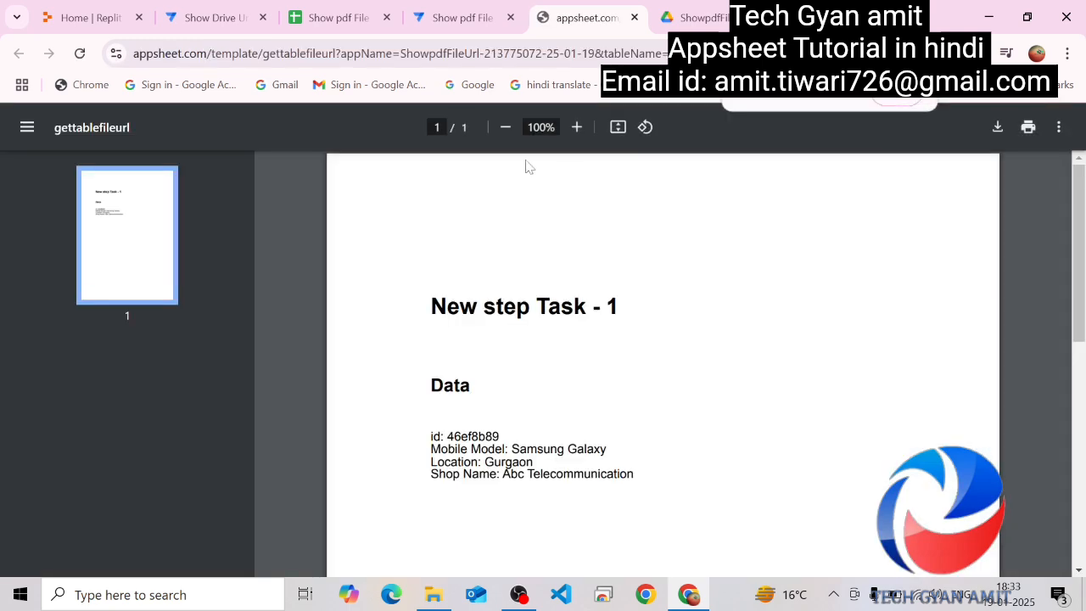
click(634, 18)
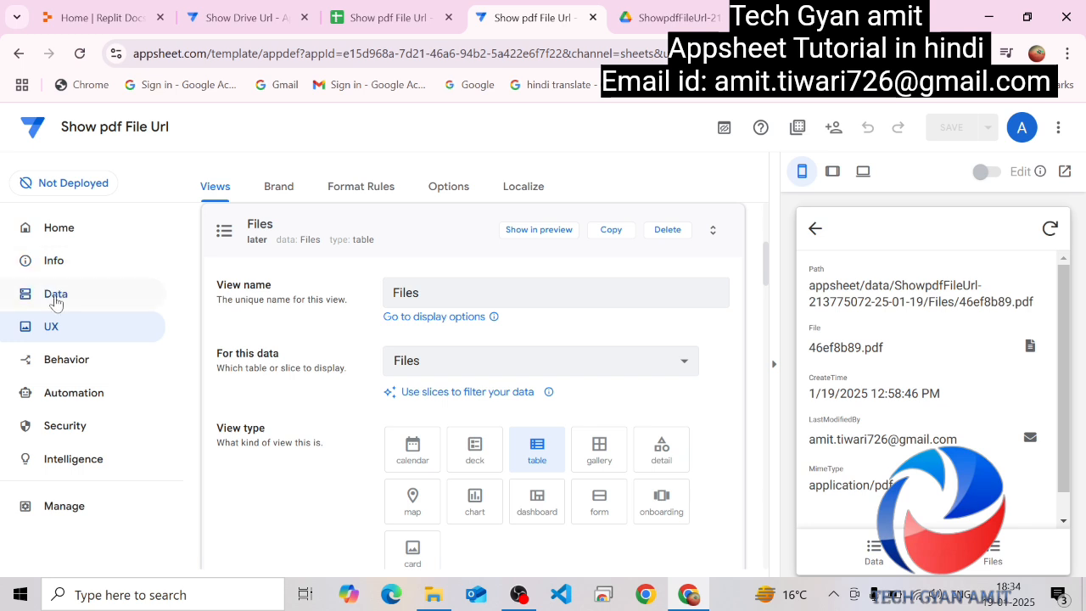
- Open the Files table's columns and change the Path column's type to File
click(55, 301)
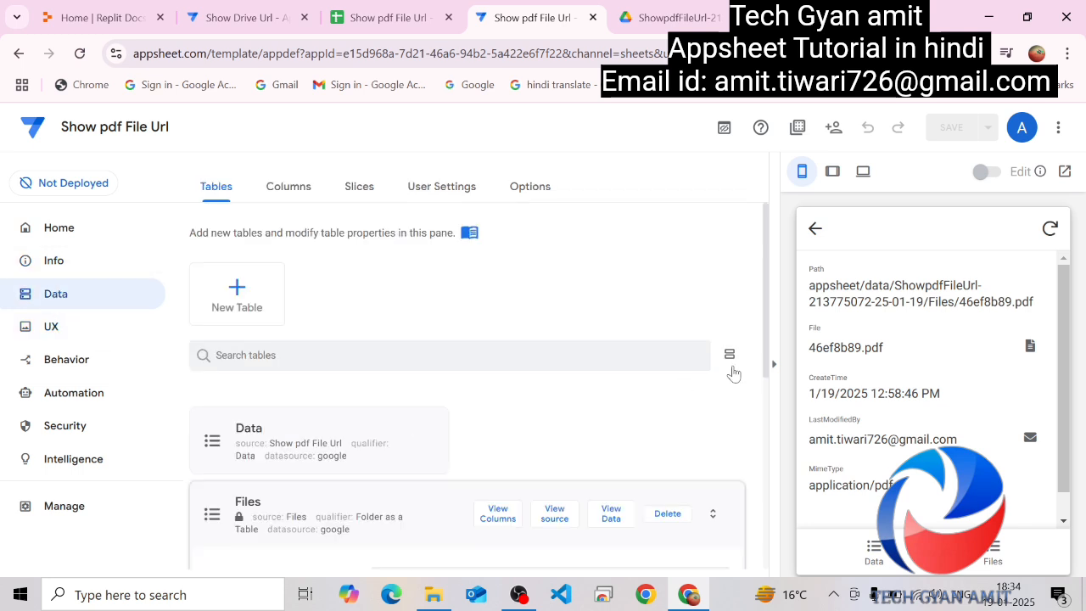
drag(768, 371, 774, 485)
click(498, 272)
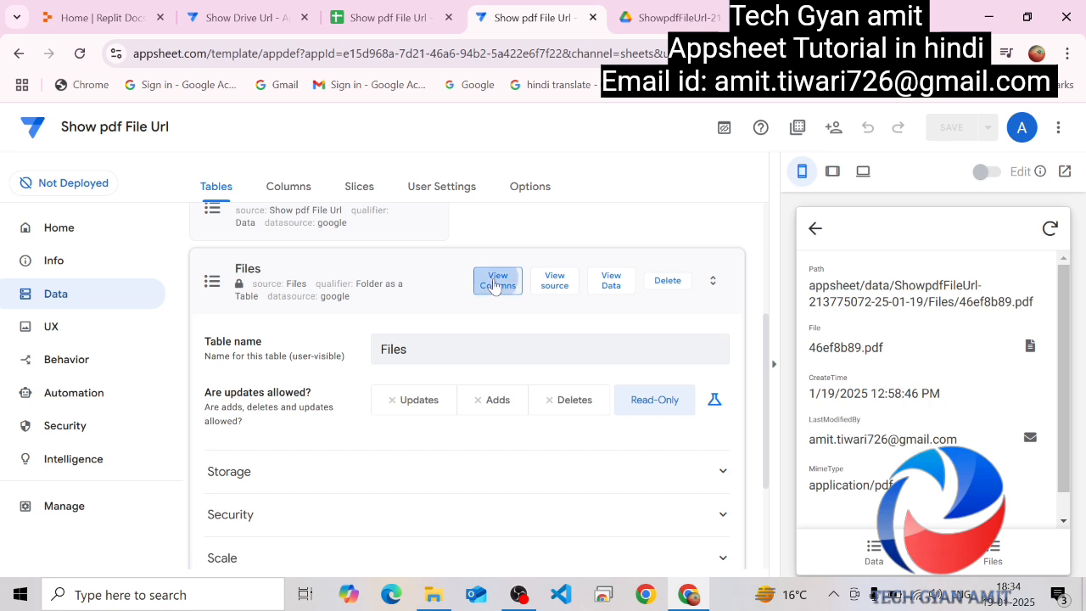
click(446, 392)
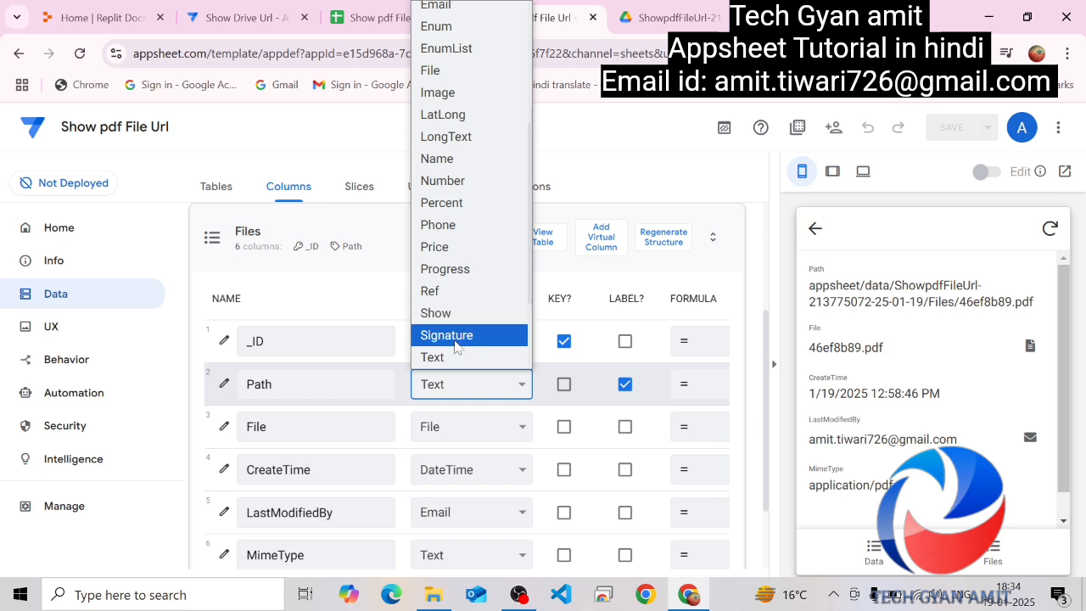
click(440, 75)
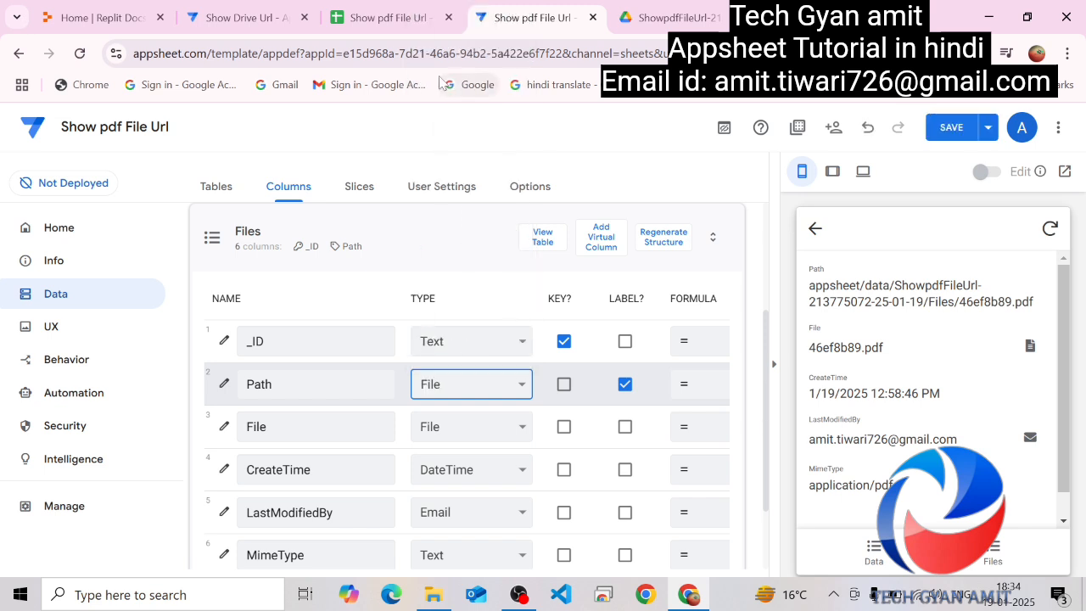
- Change the Files table's File column type to Text and save the app
click(432, 429)
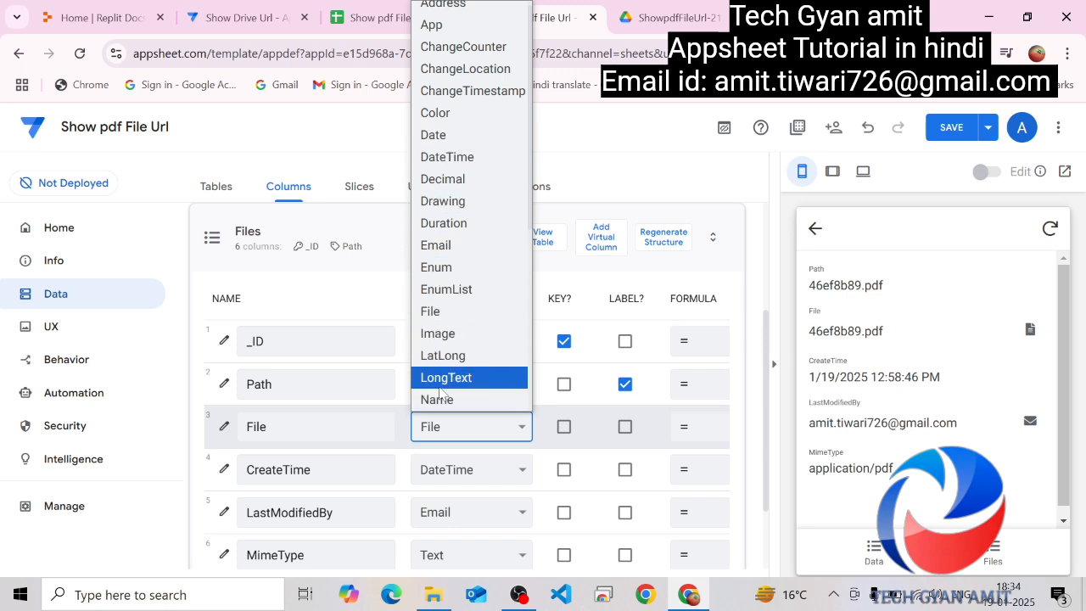
key(t)
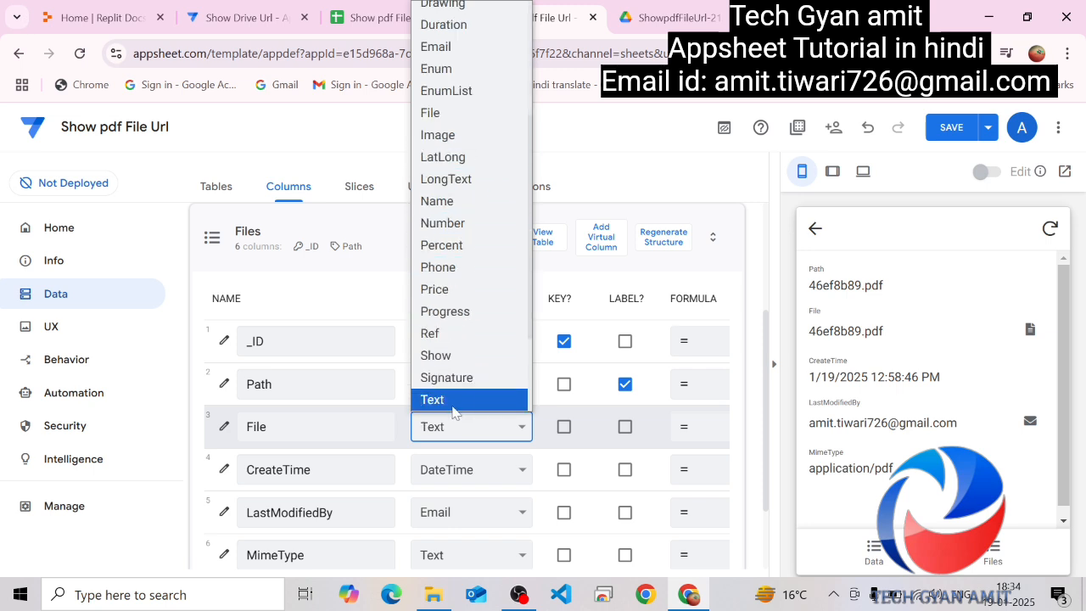
click(463, 399)
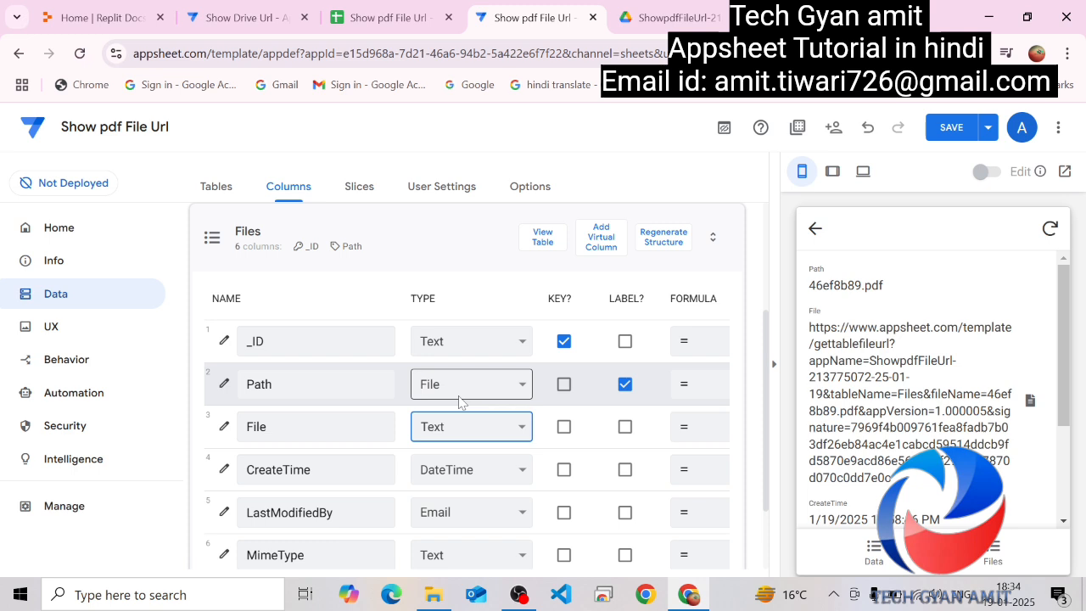
click(415, 243)
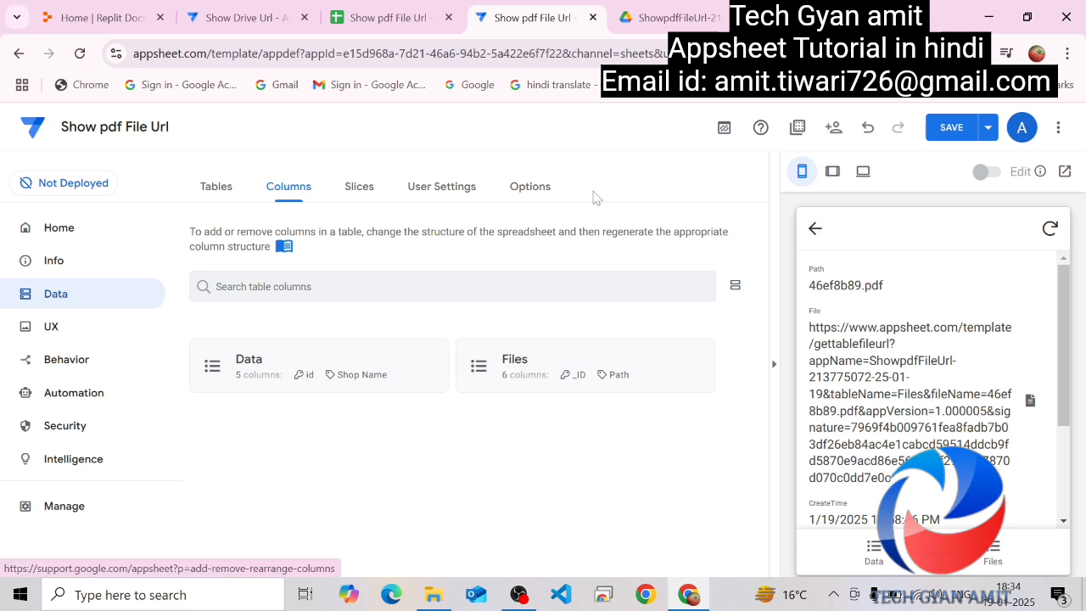
click(954, 136)
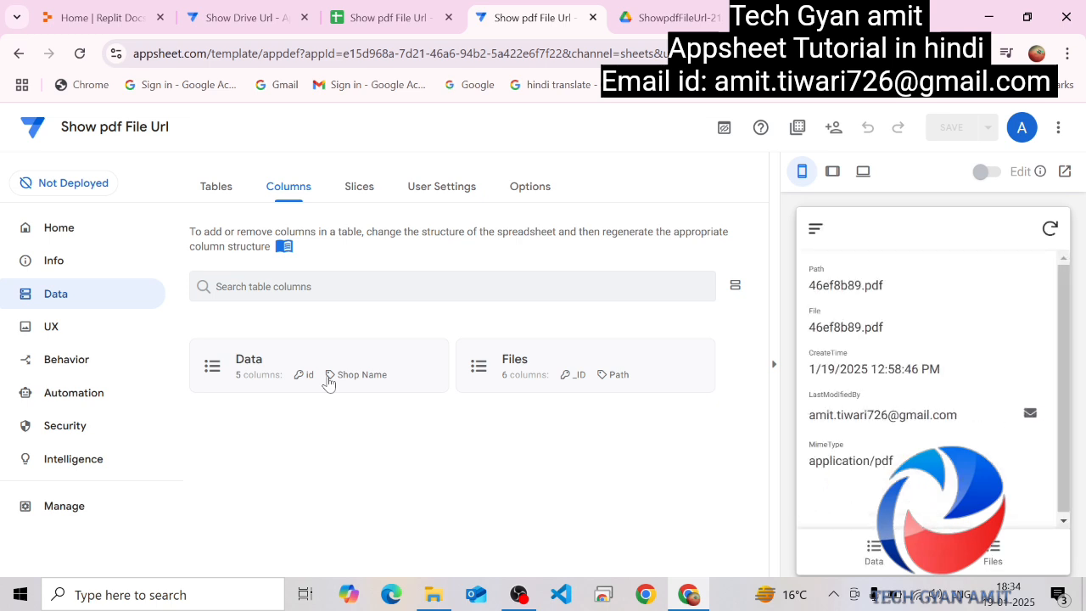
- Open a new Data record form in the preview and review the Create Pdf bot's event and file naming settings
click(850, 553)
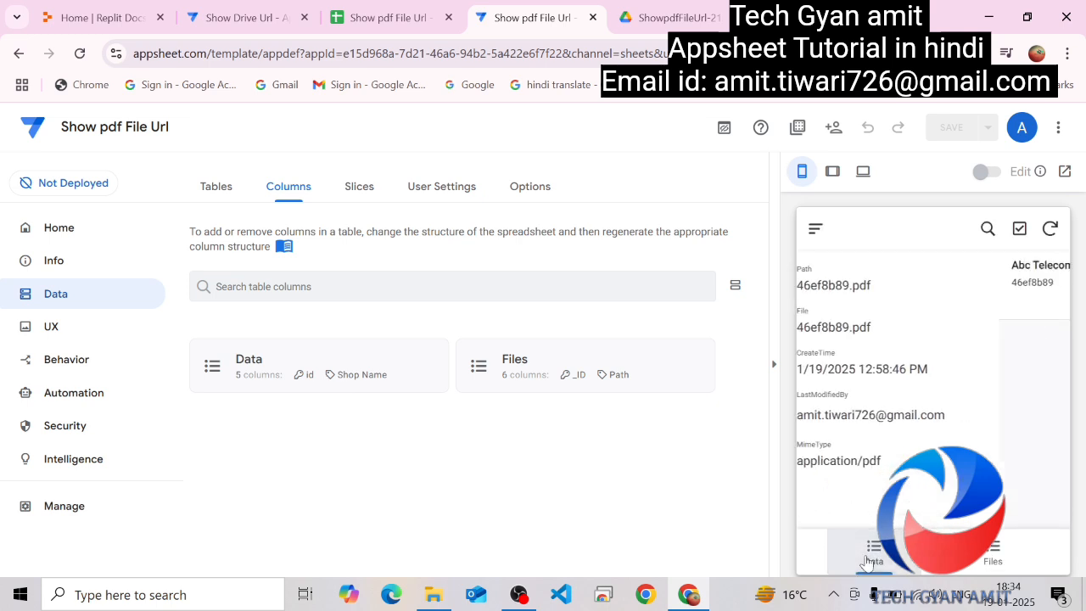
click(1036, 496)
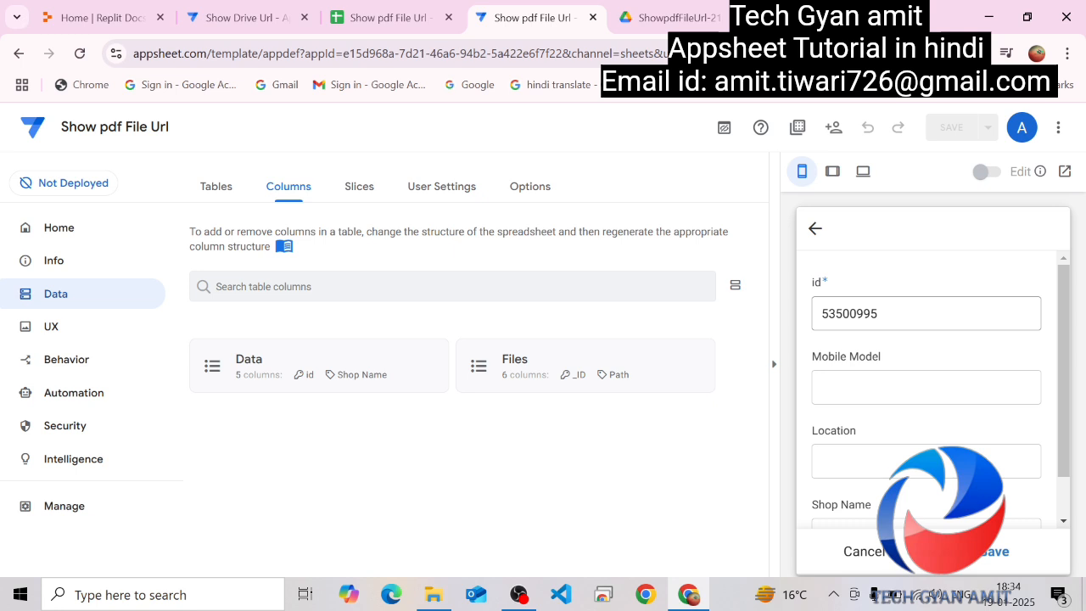
click(92, 400)
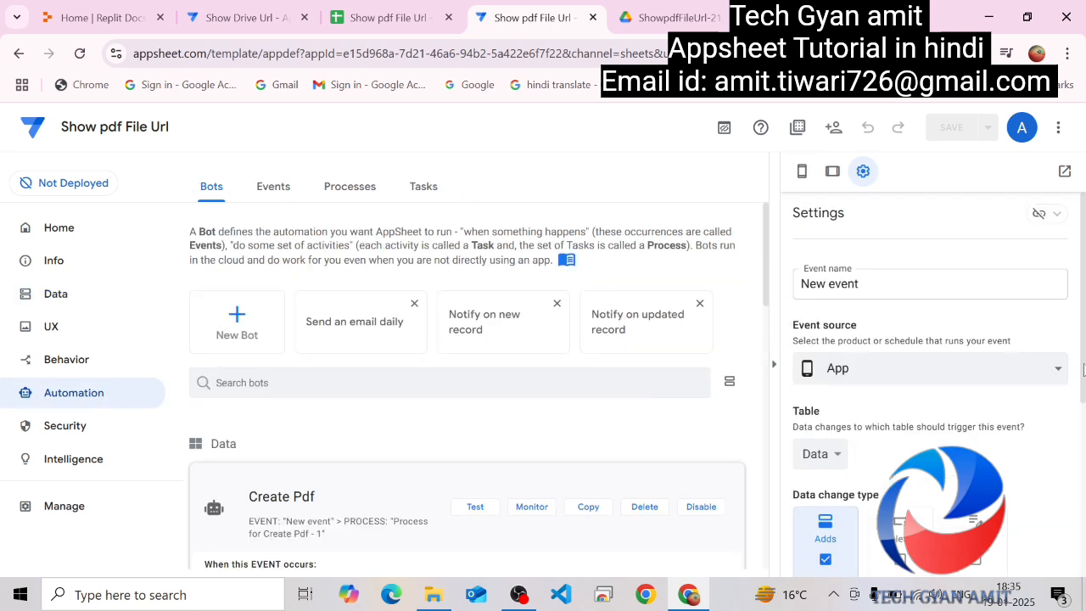
scroll(1083, 367, down, 4)
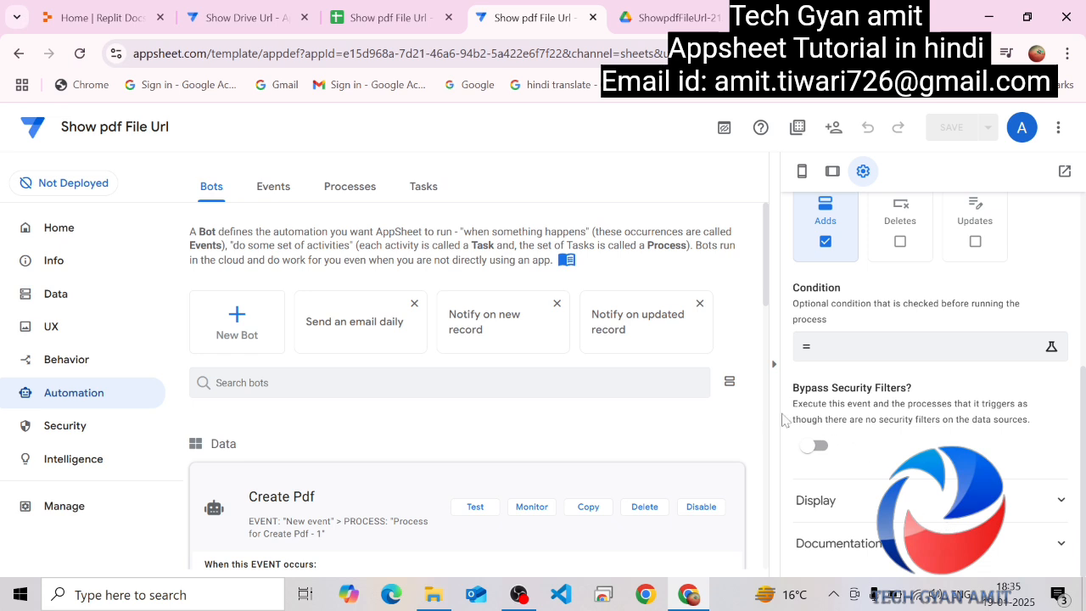
scroll(762, 293, down, 5)
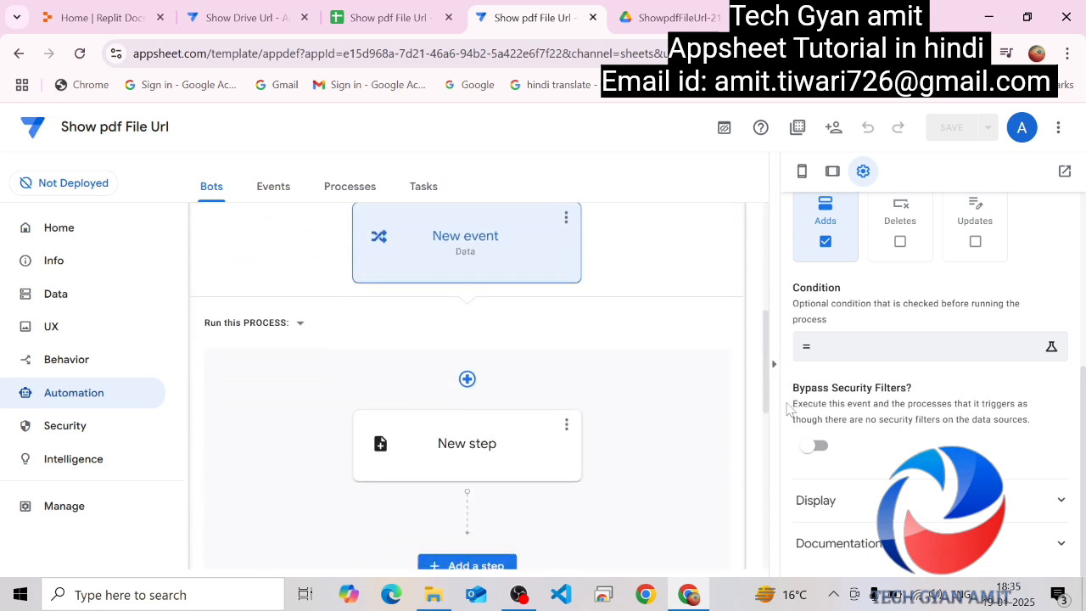
drag(787, 404, 781, 420)
click(472, 411)
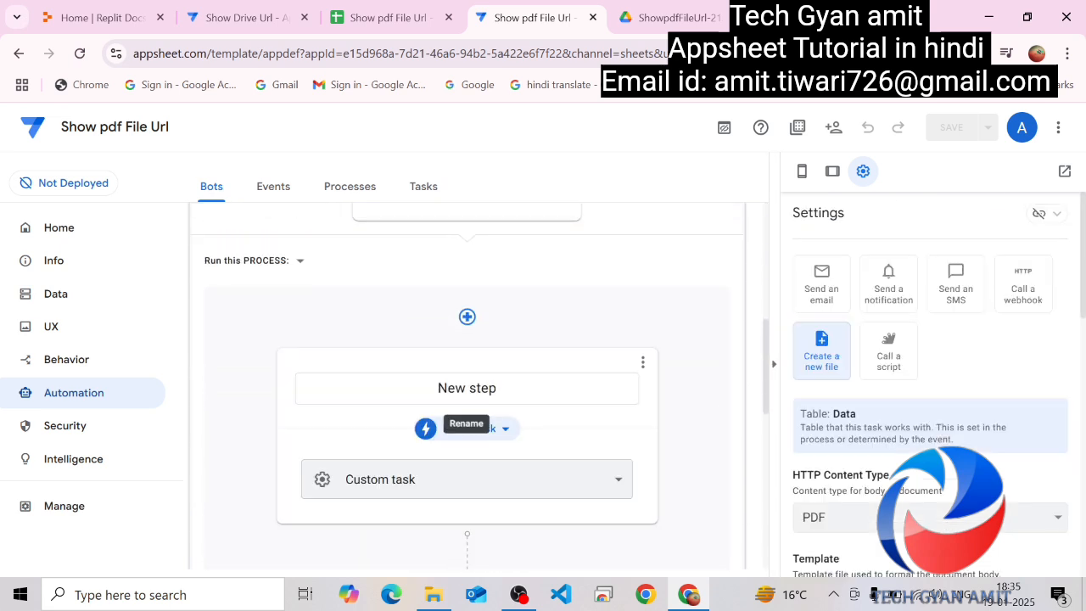
drag(1082, 302, 1082, 482)
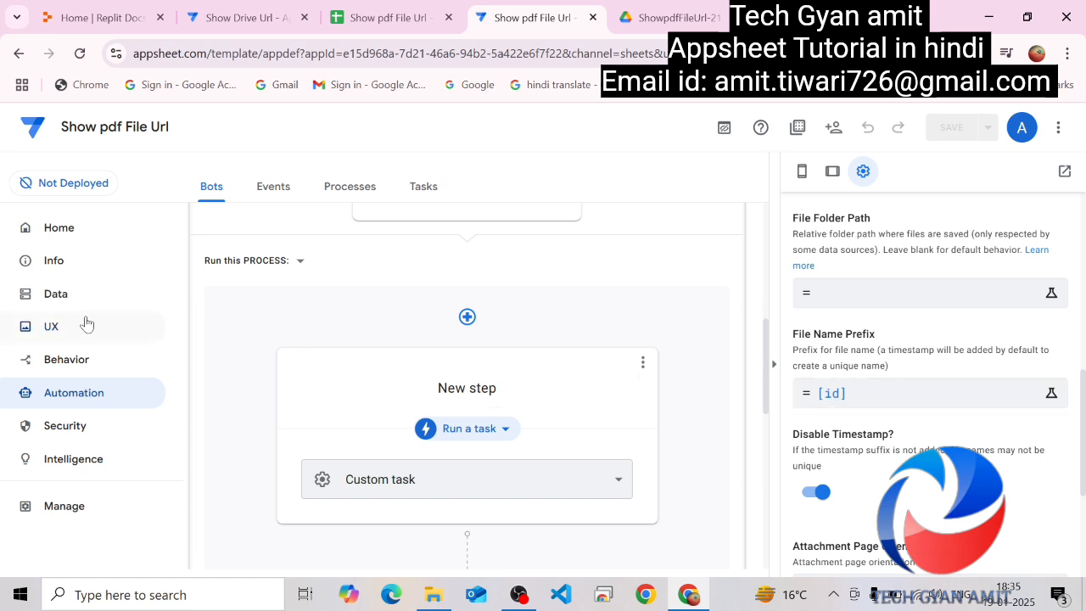
- Cancel the new record form and check the PDF's row in the Files view, including its compose-email action
click(60, 297)
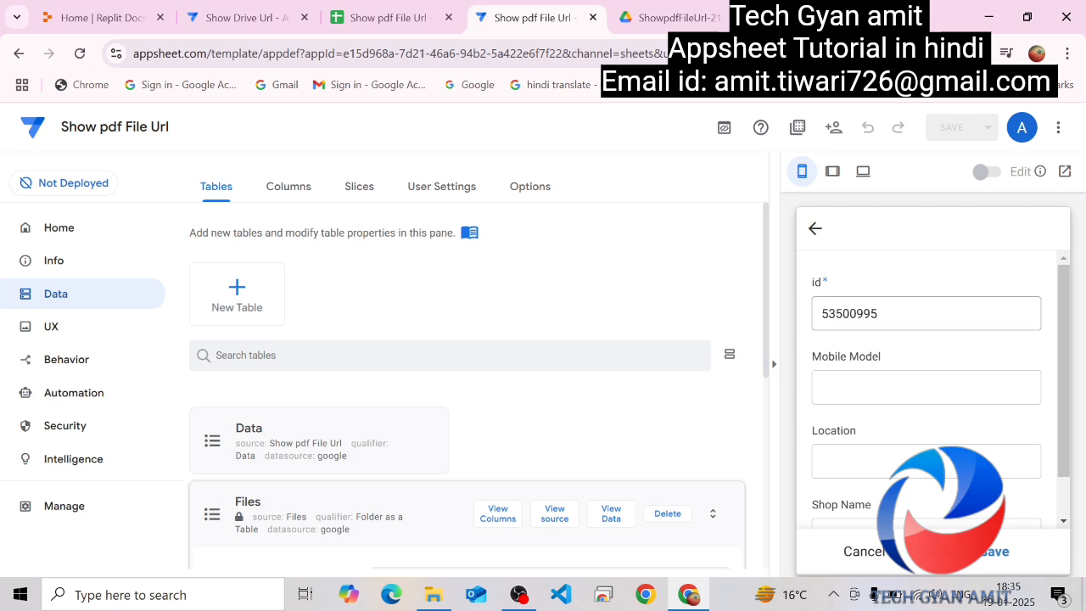
click(860, 553)
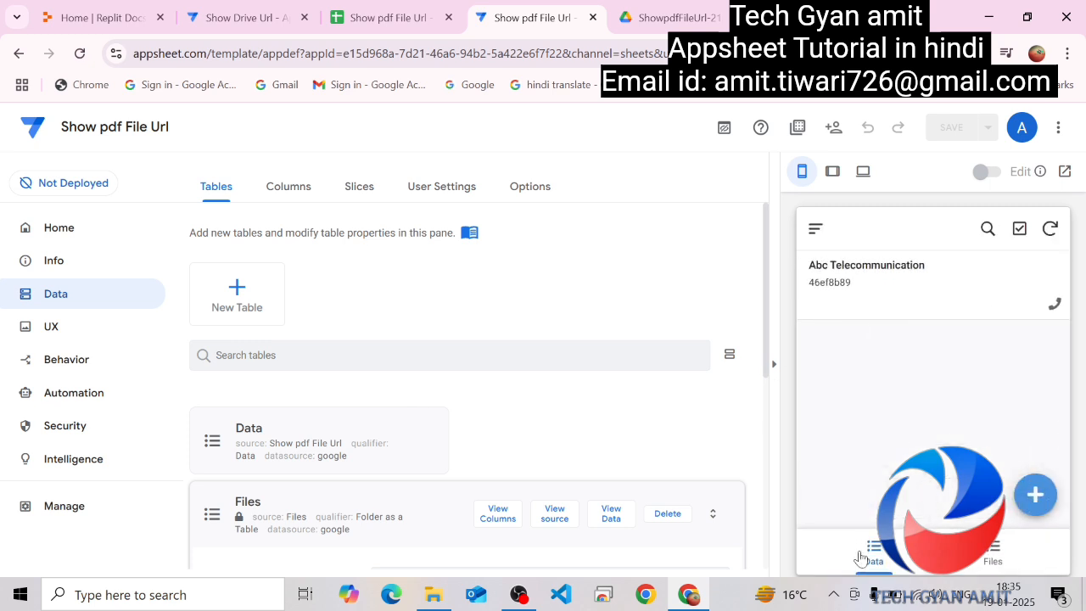
click(993, 558)
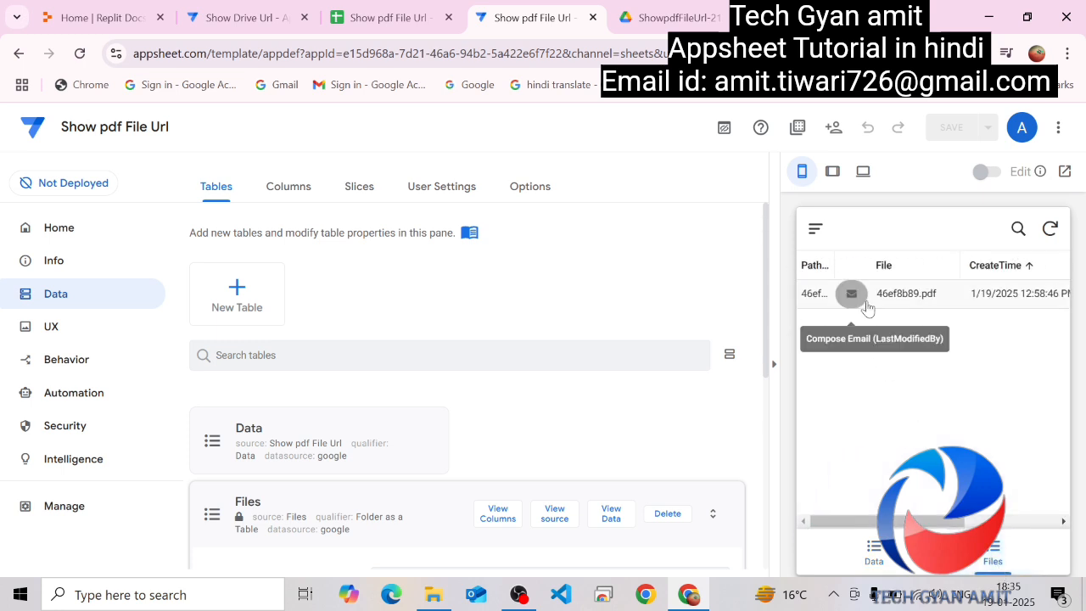
click(851, 294)
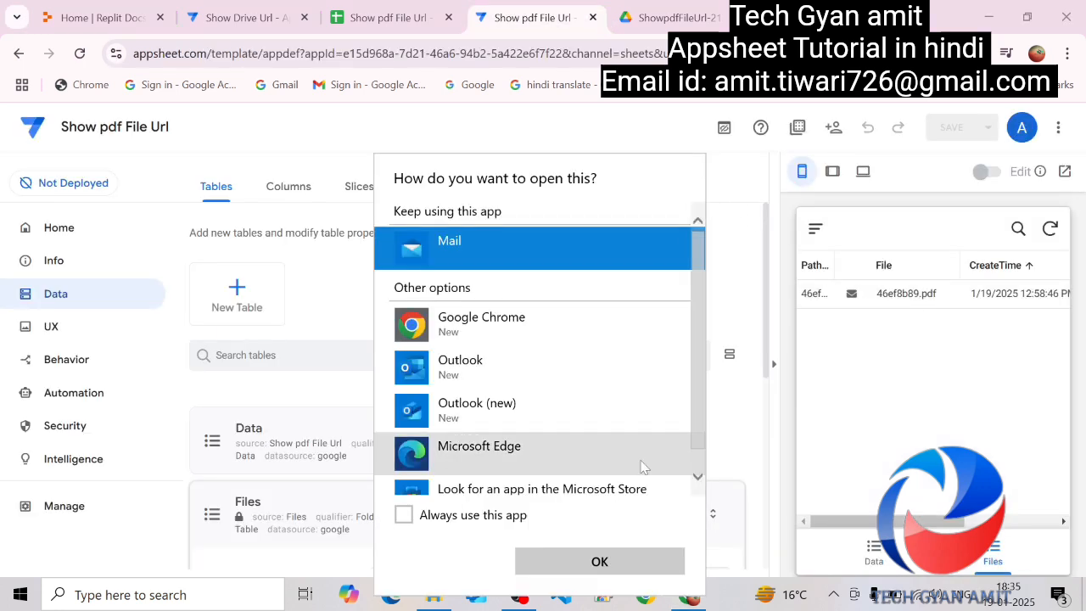
click(634, 560)
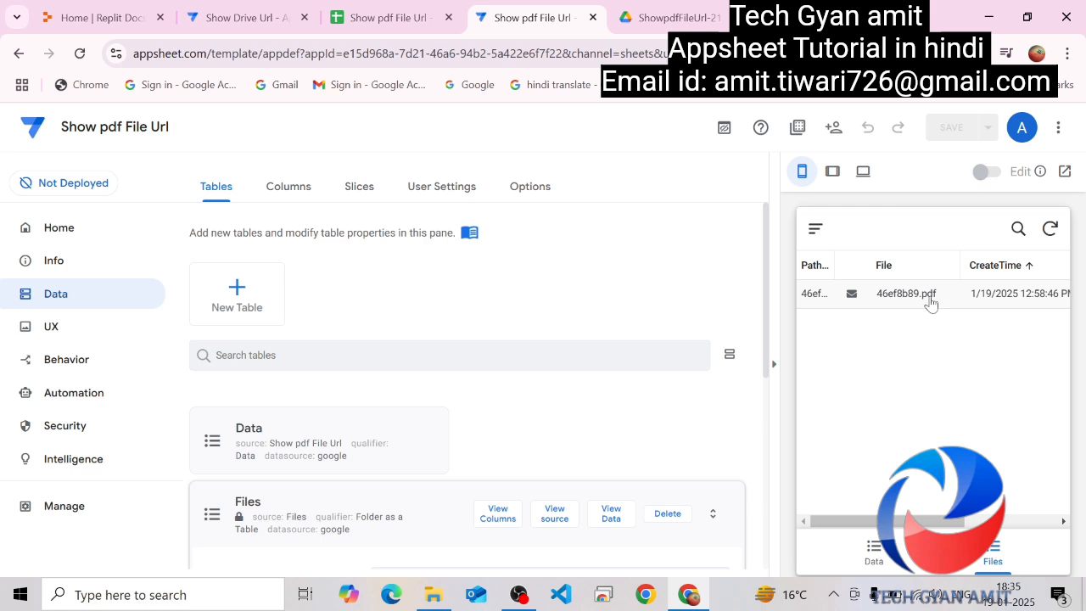
- Add a virtual column named Pdf File to the Data table
click(379, 501)
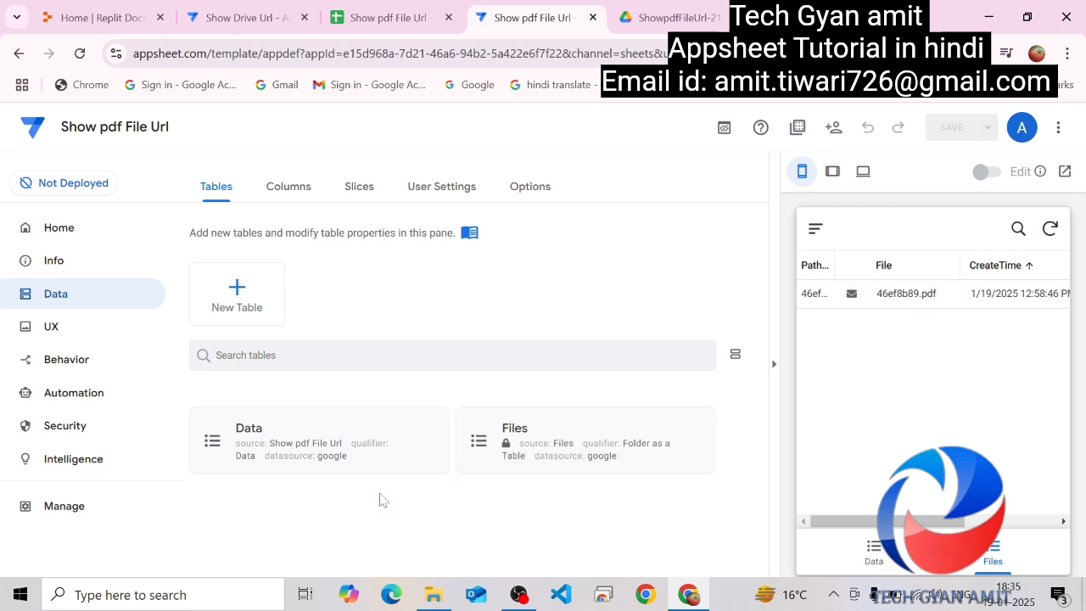
click(352, 460)
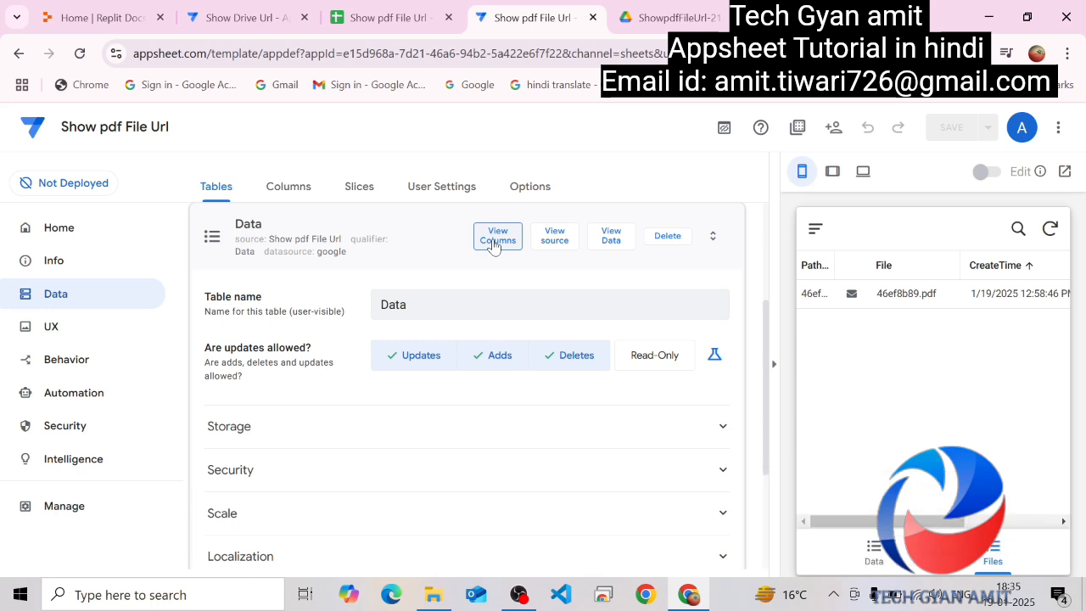
click(495, 245)
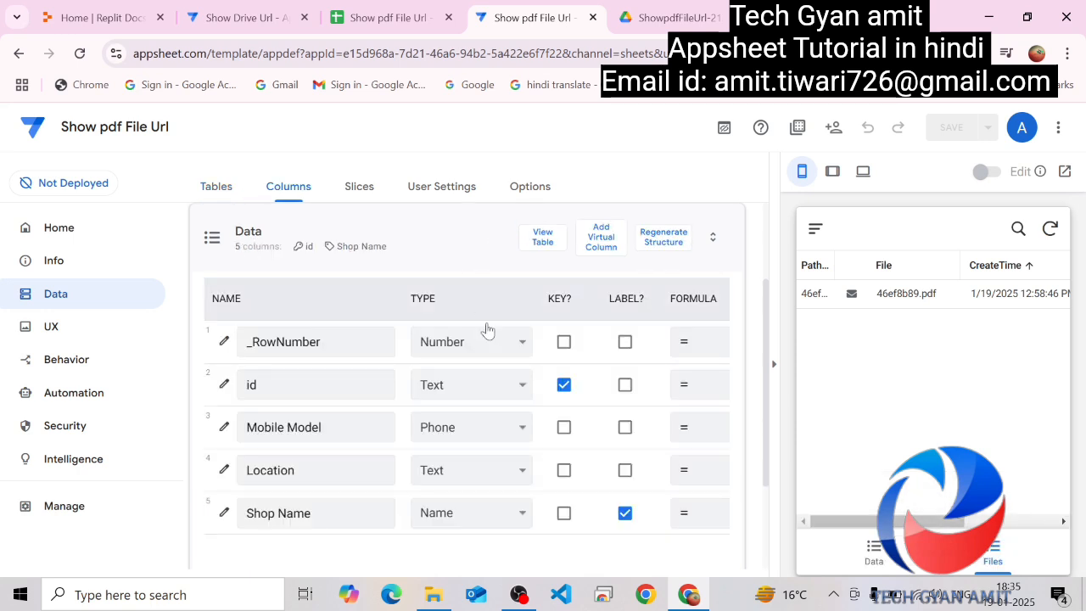
click(600, 242)
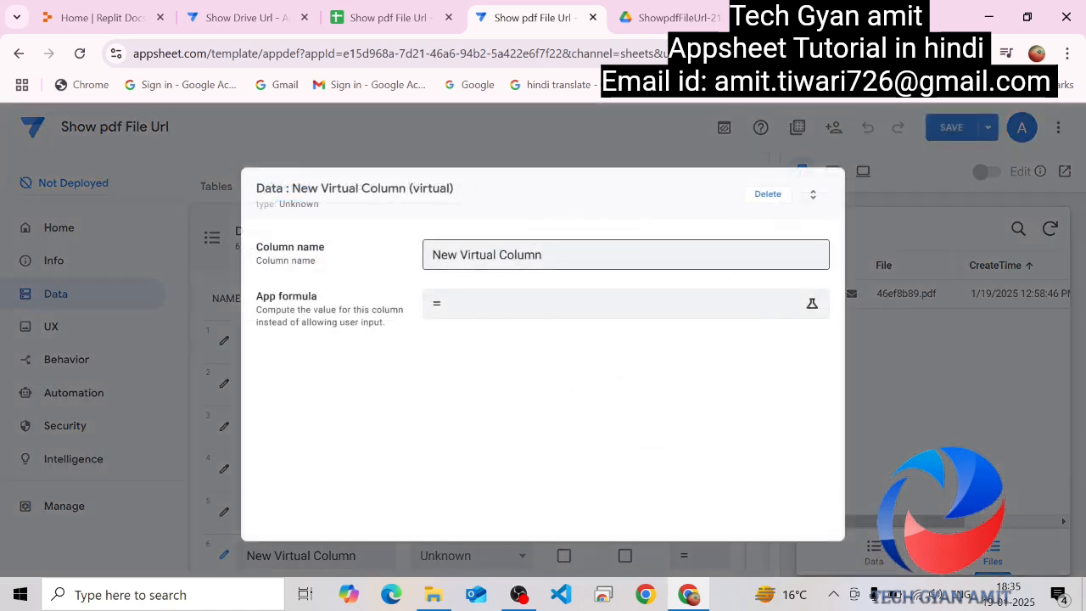
drag(547, 254, 431, 255)
text(Pdf)
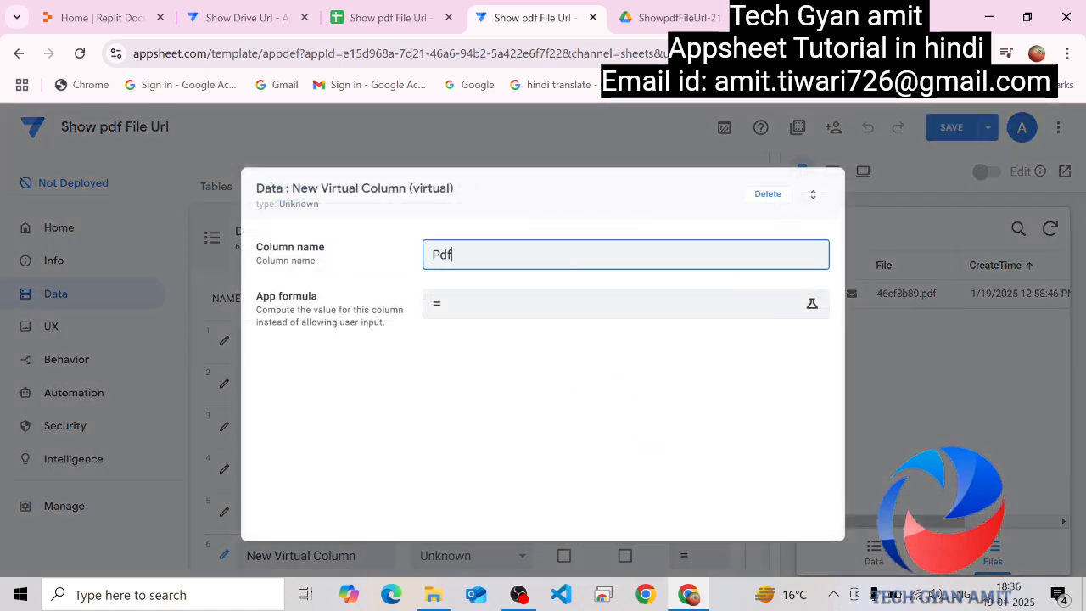
text( File)
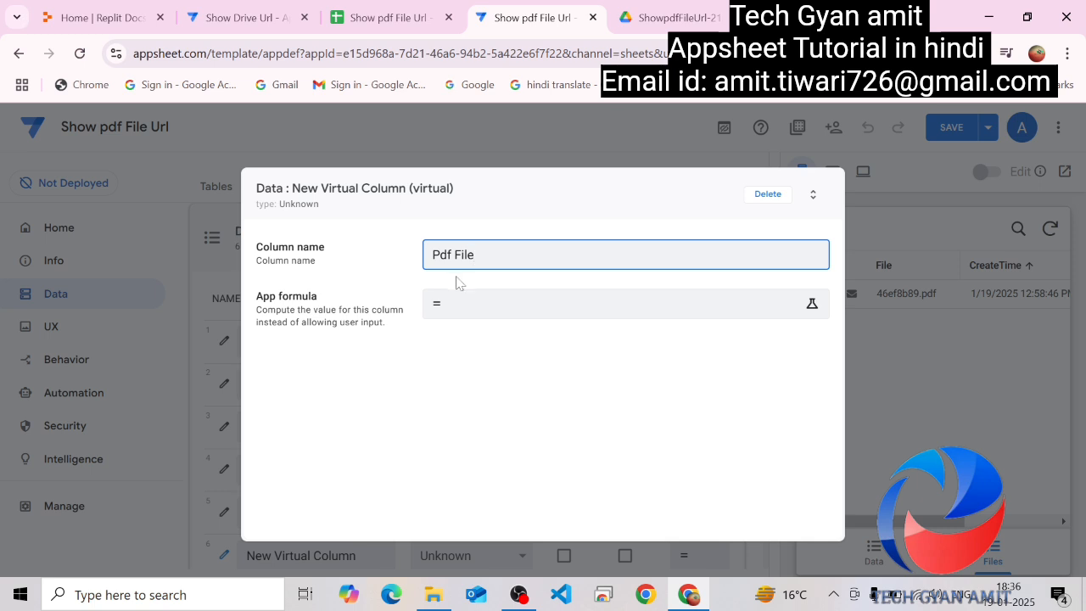
- Set the Pdf File column's app formula to [id]&""&".pdf" and save the app
click(477, 303)
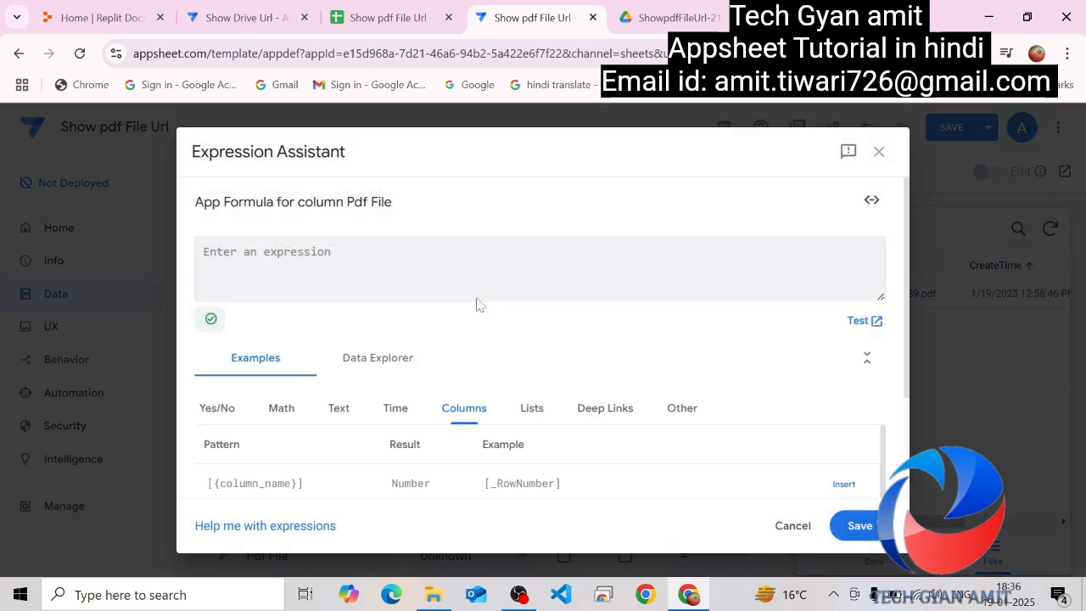
text([id)
key(Return)
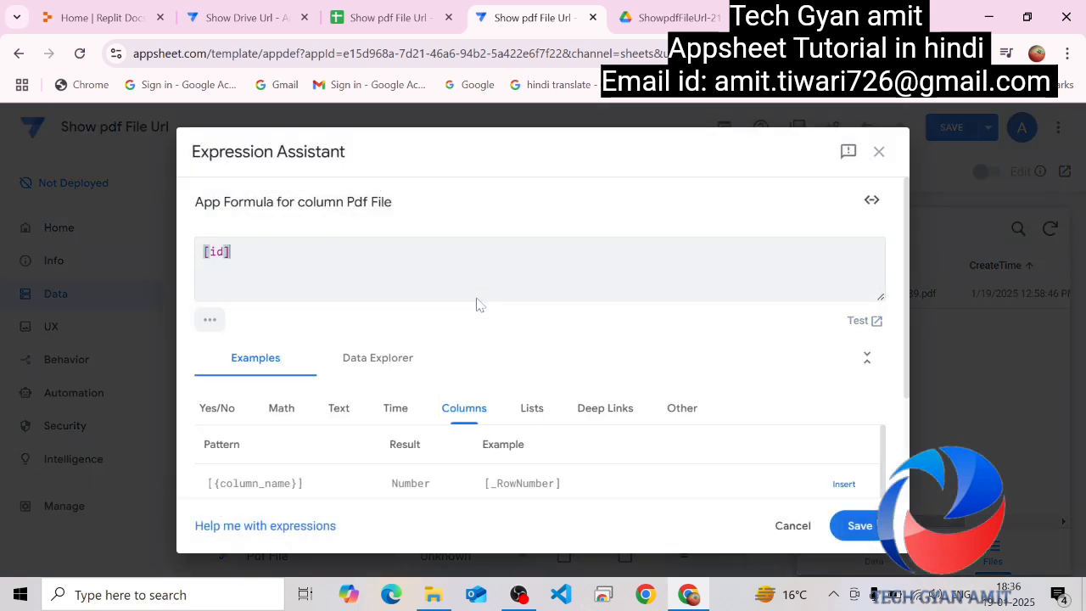
text(&)
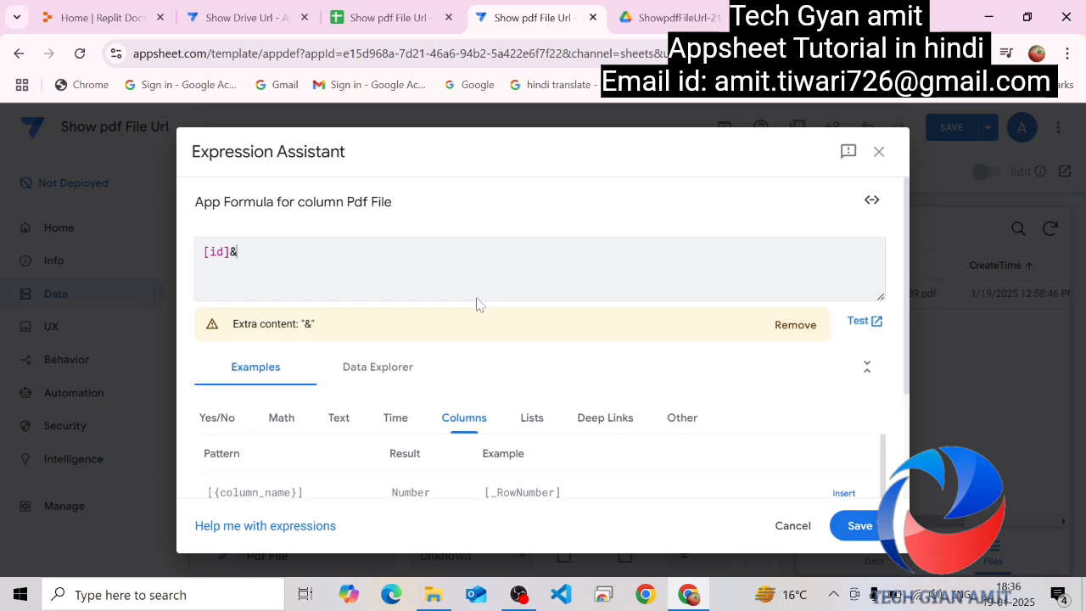
text("")
text(*)
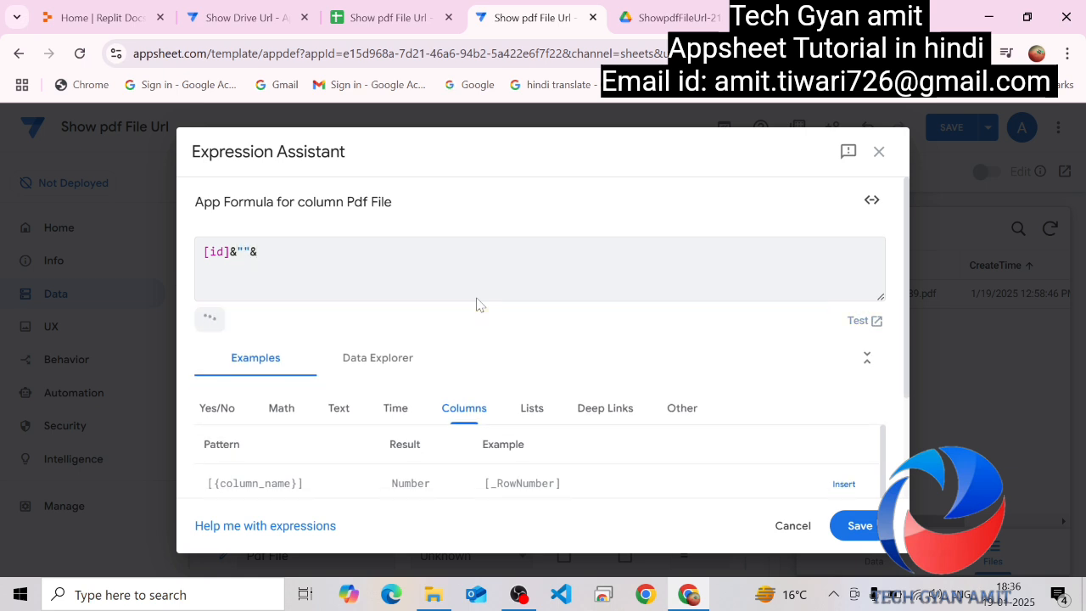
text(".pdf)
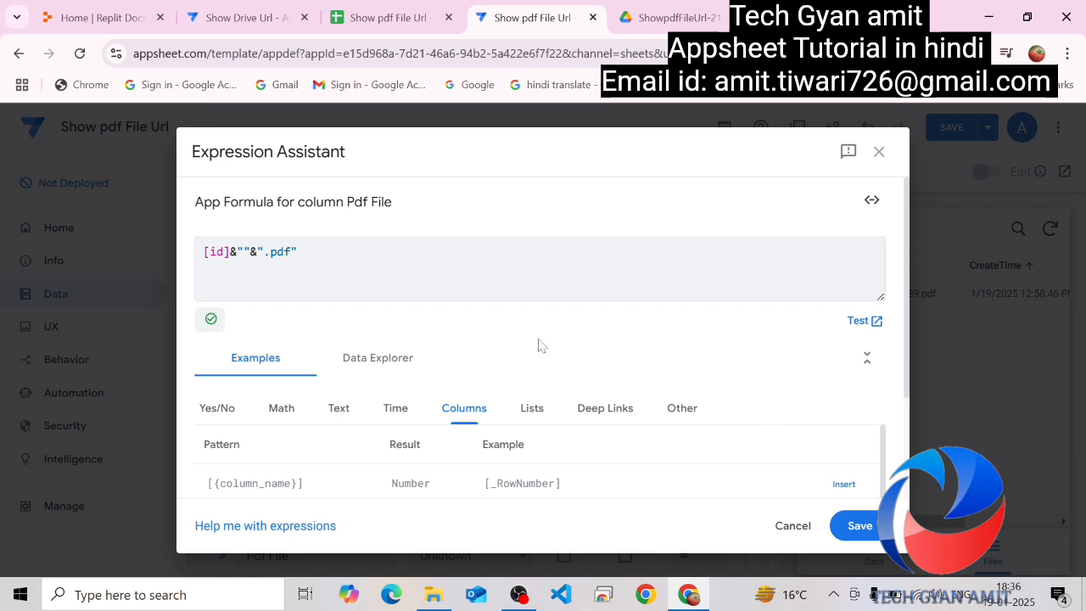
click(855, 525)
click(774, 194)
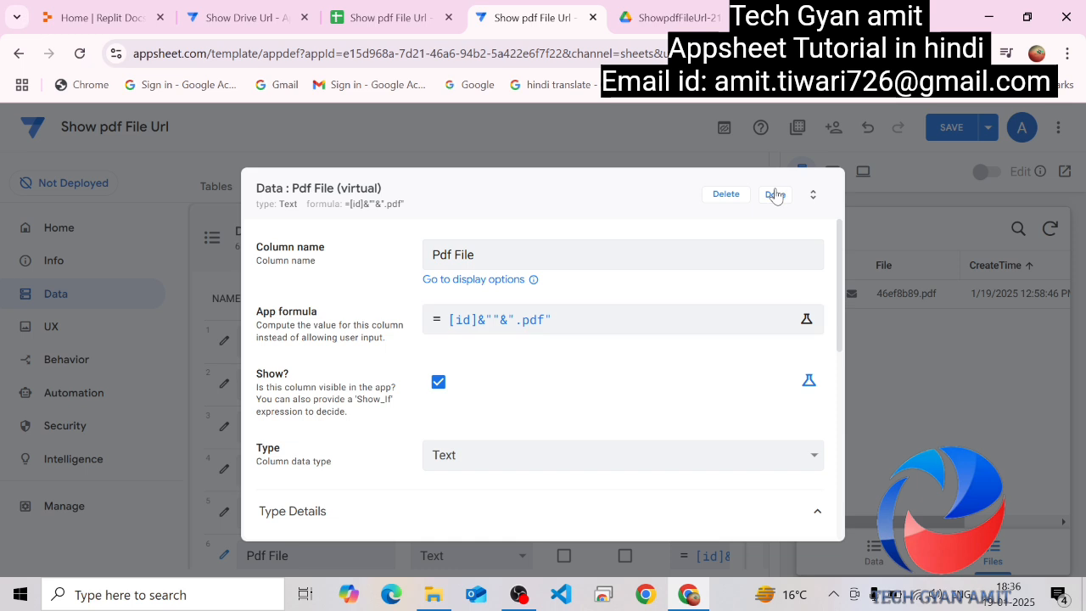
click(949, 132)
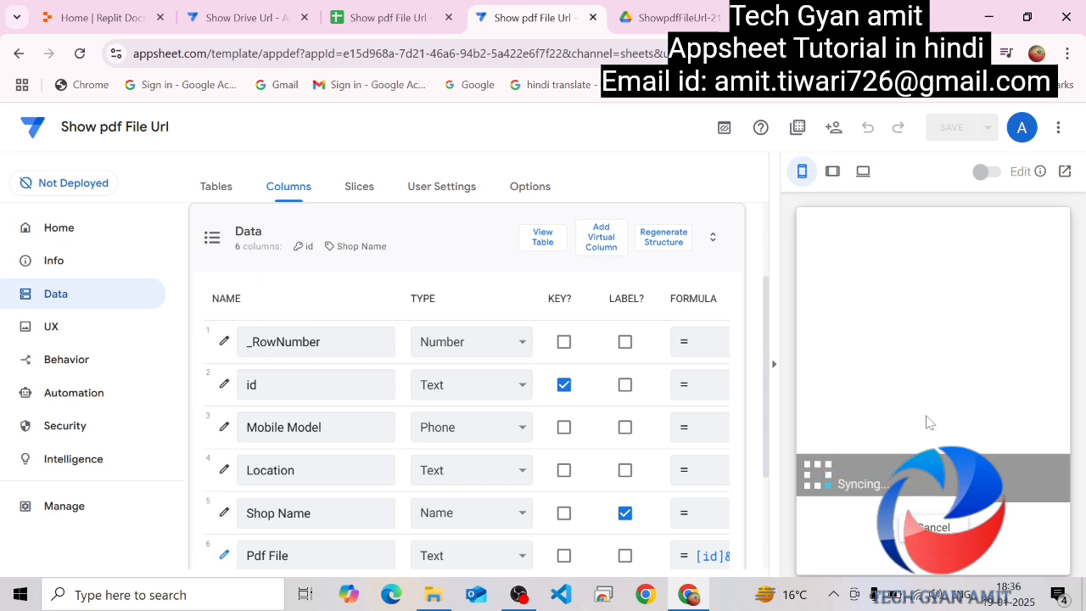
- Open a new Data record form in the preview and check the Pdf File field
click(882, 553)
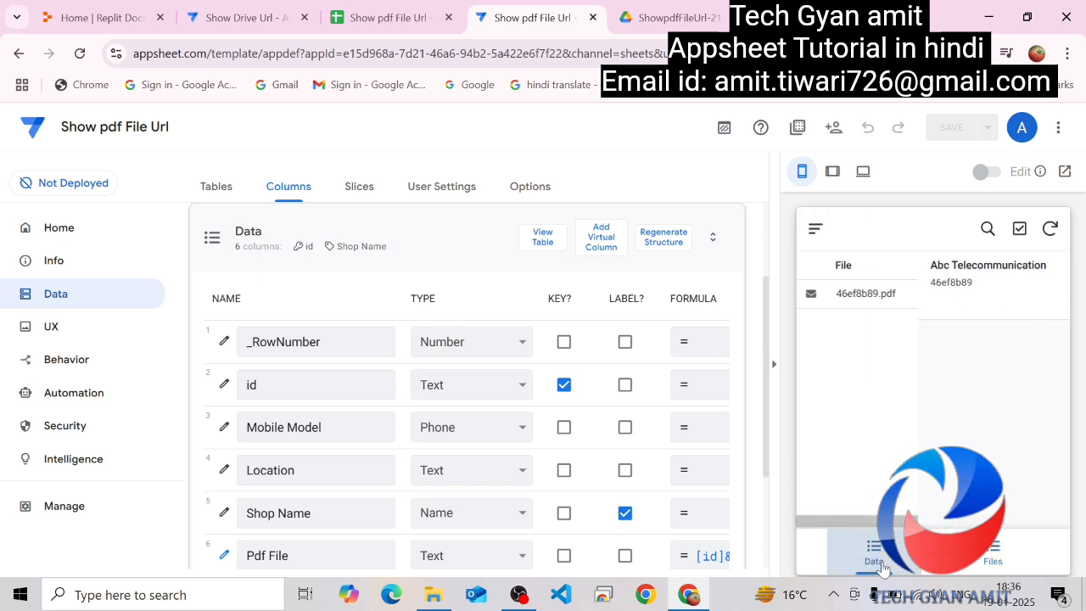
click(1037, 492)
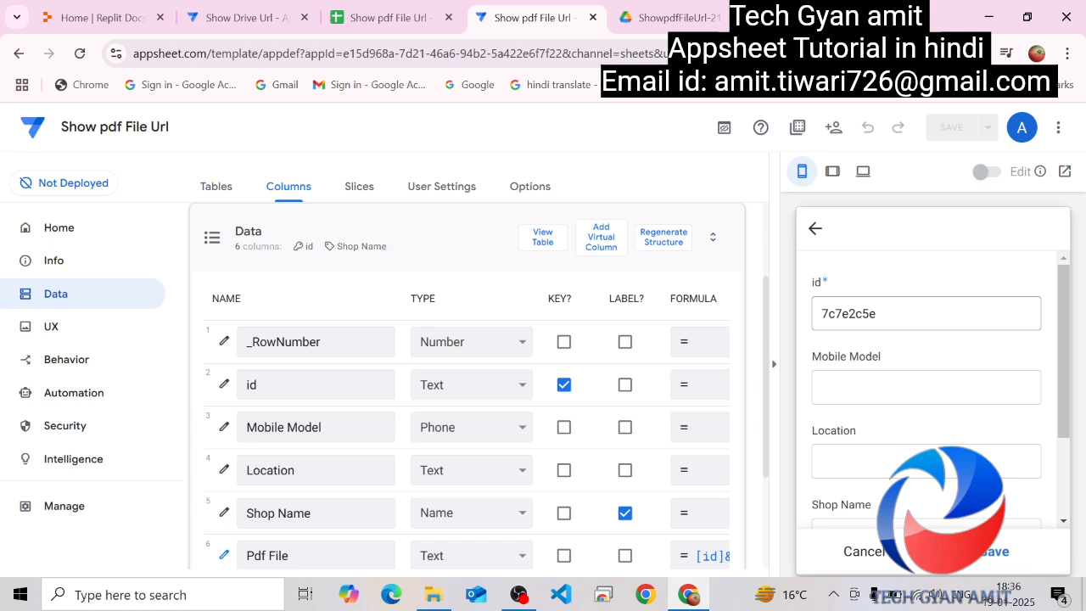
scroll(1060, 390, down, 3)
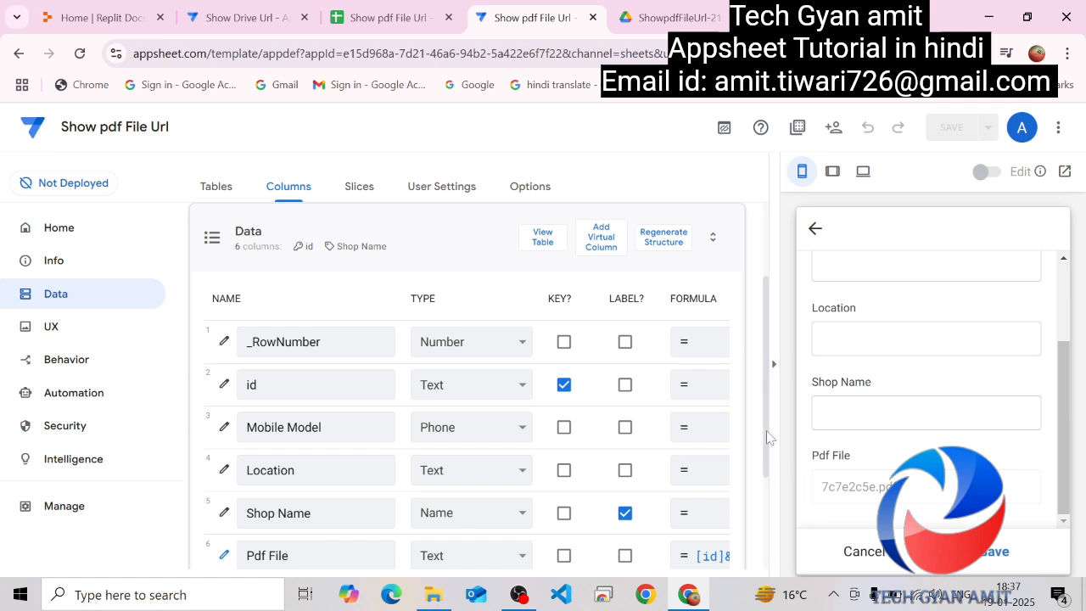
- Hide the Pdf File column in the Data table, save the app, and cancel the new record form
drag(767, 438, 764, 496)
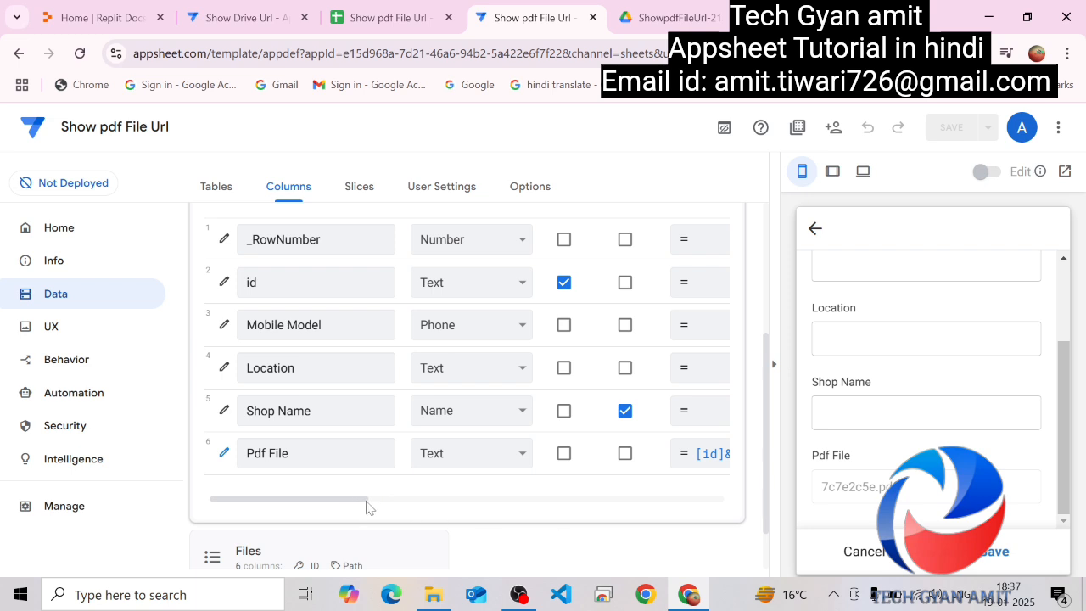
drag(364, 502, 455, 510)
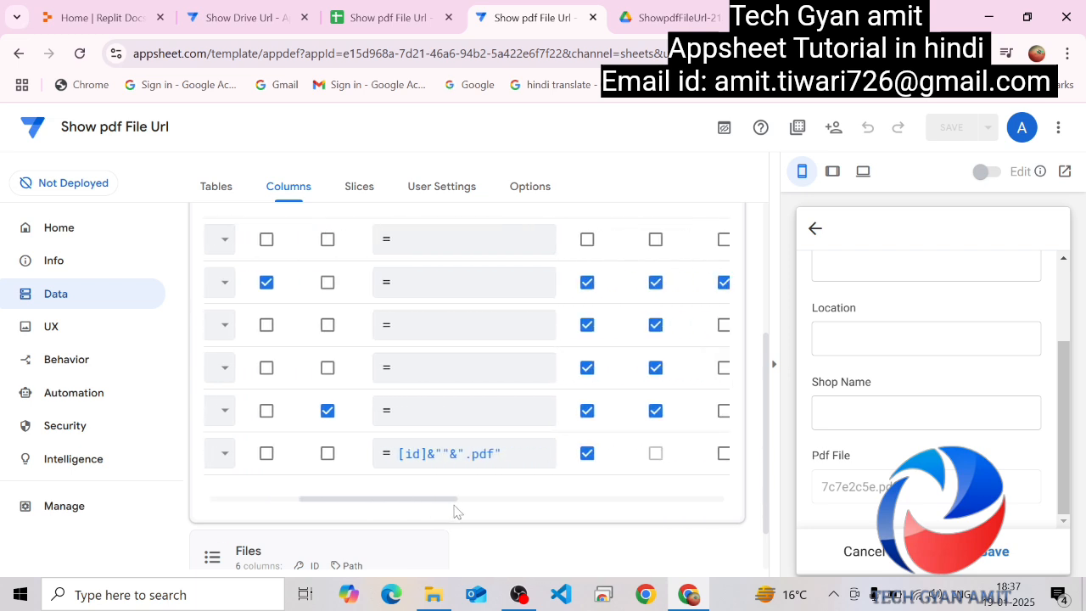
click(587, 453)
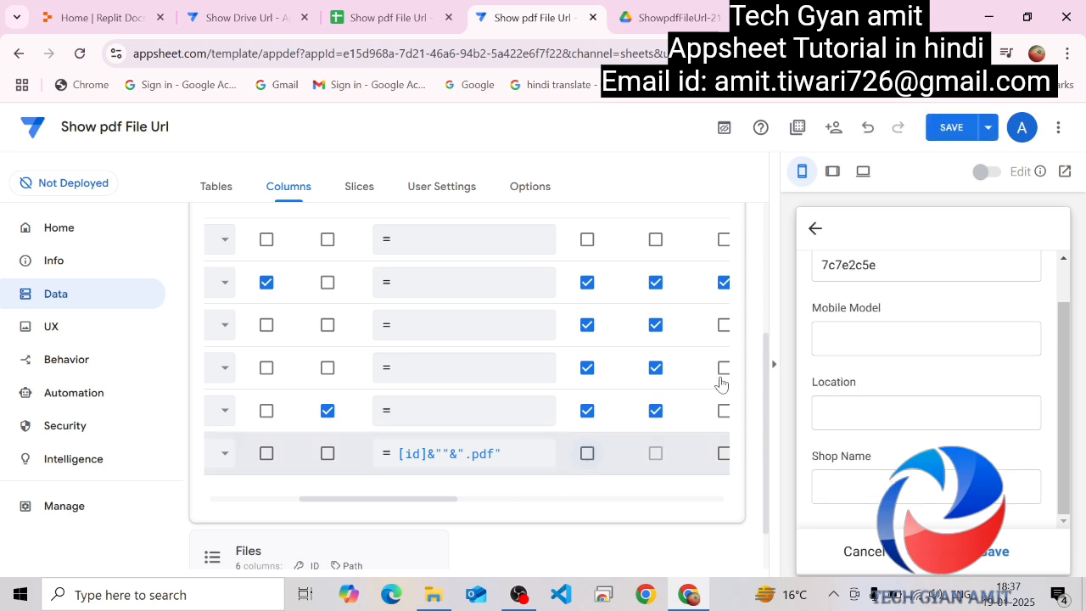
click(943, 131)
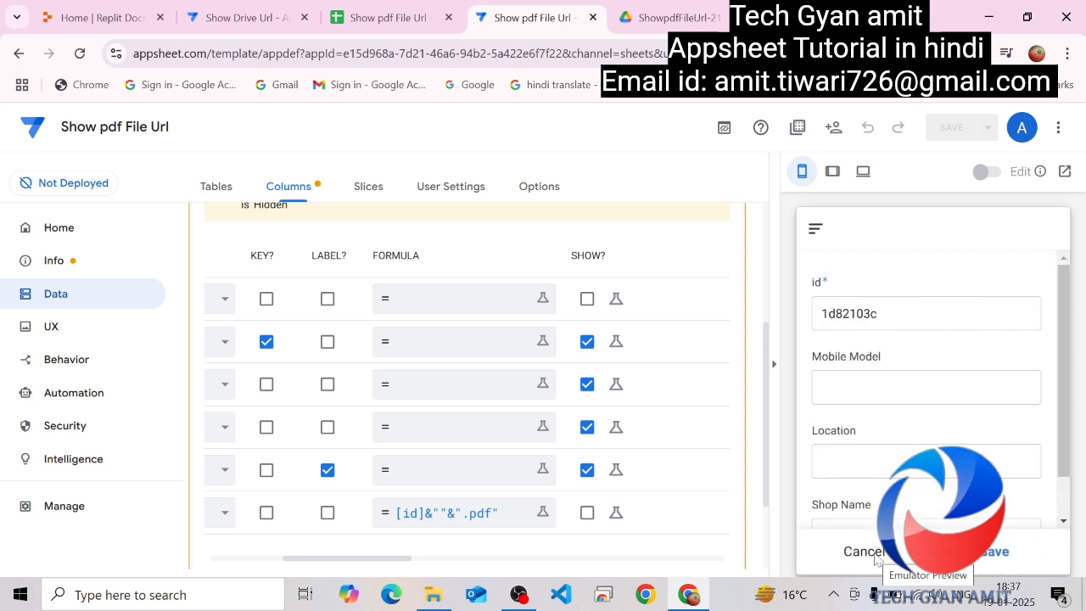
click(876, 558)
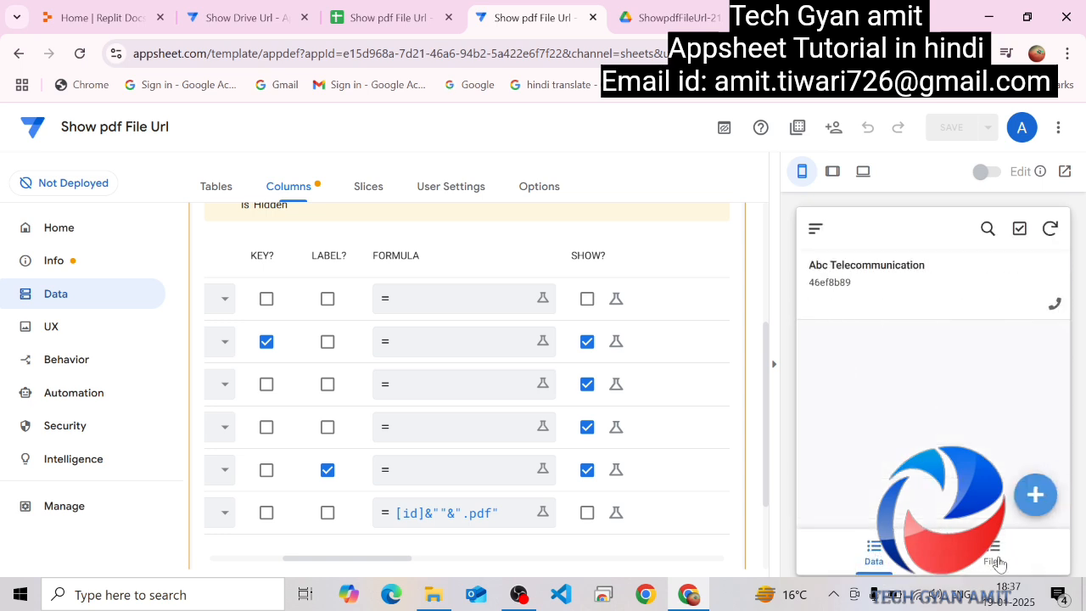
- Open the Files primary view's settings and change its view type to detail
click(49, 330)
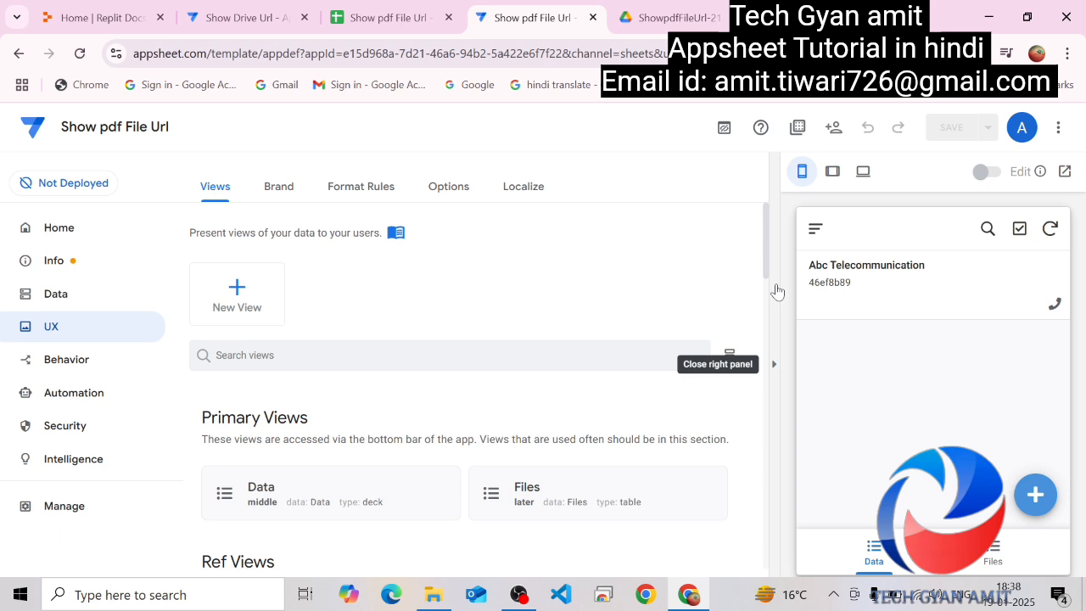
drag(764, 269, 762, 304)
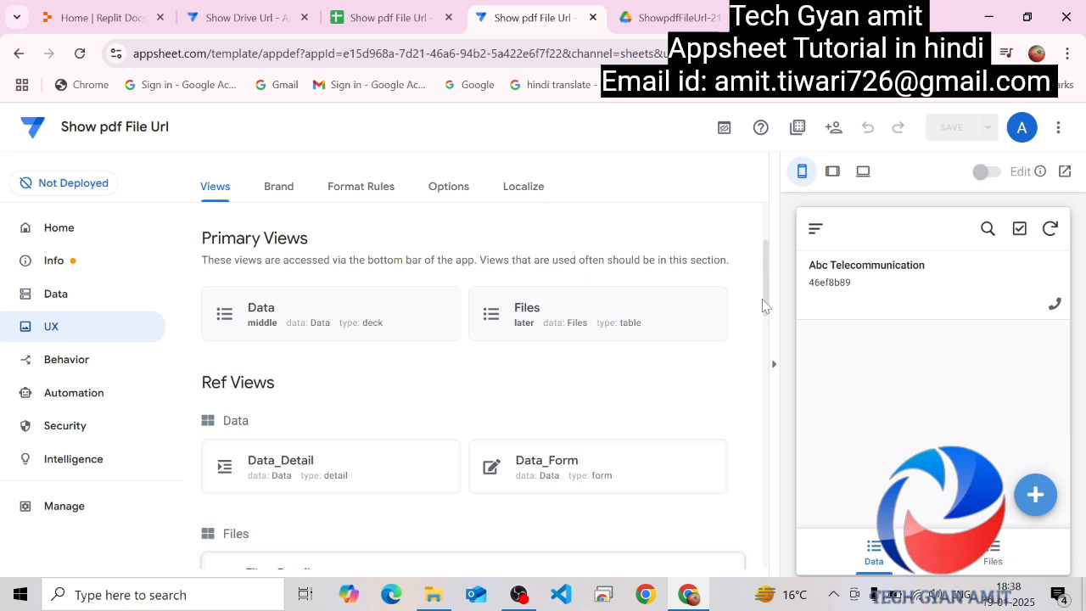
click(565, 319)
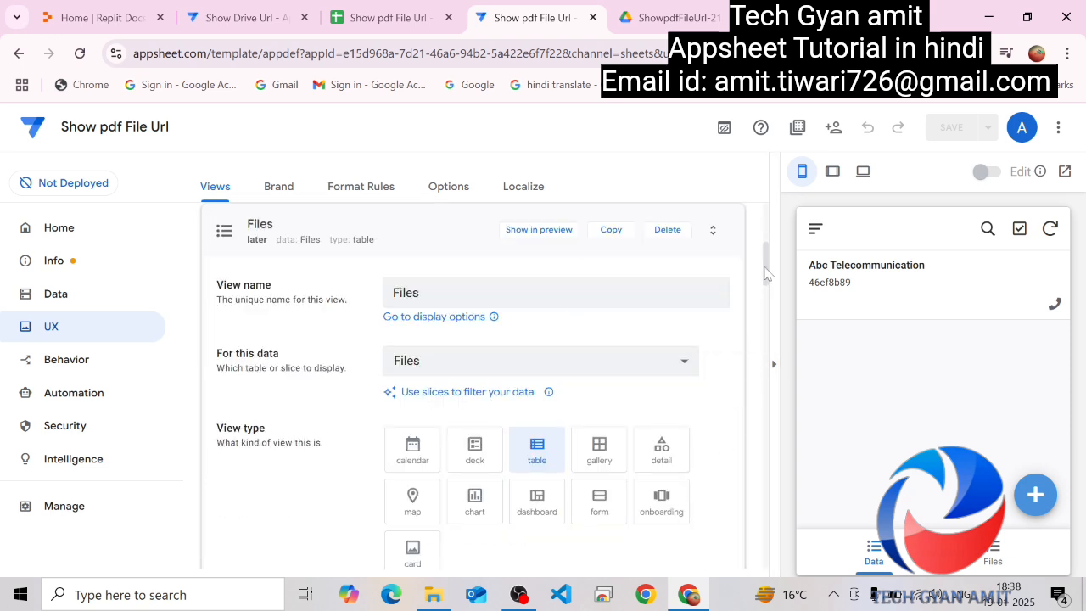
mouse_move(764, 272)
mouse_down()
mouse_move(769, 315)
mouse_move(778, 293)
mouse_move(773, 326)
mouse_move(773, 285)
mouse_up()
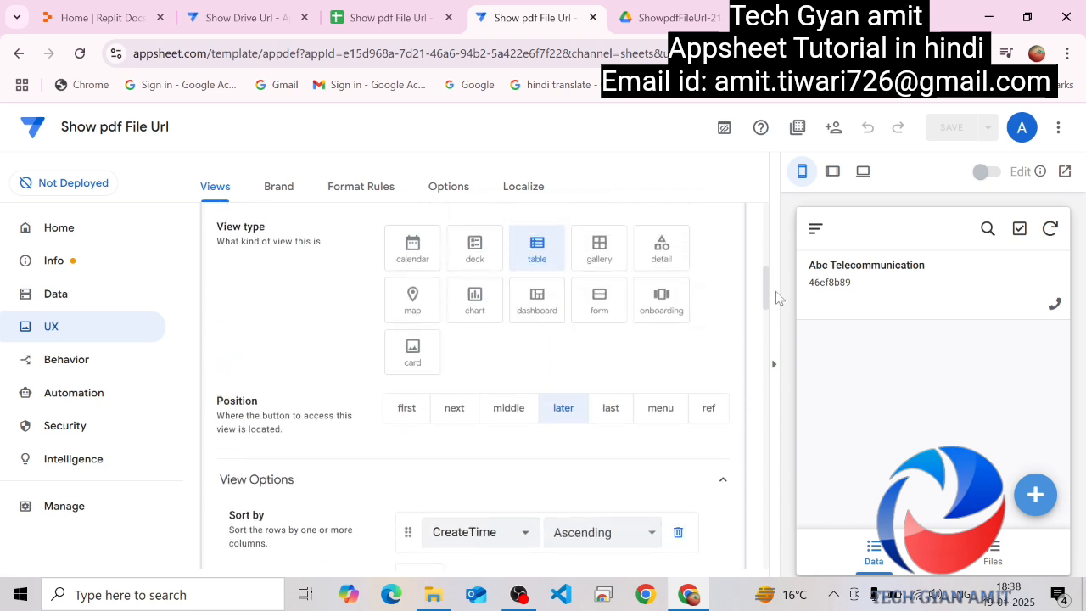
click(547, 263)
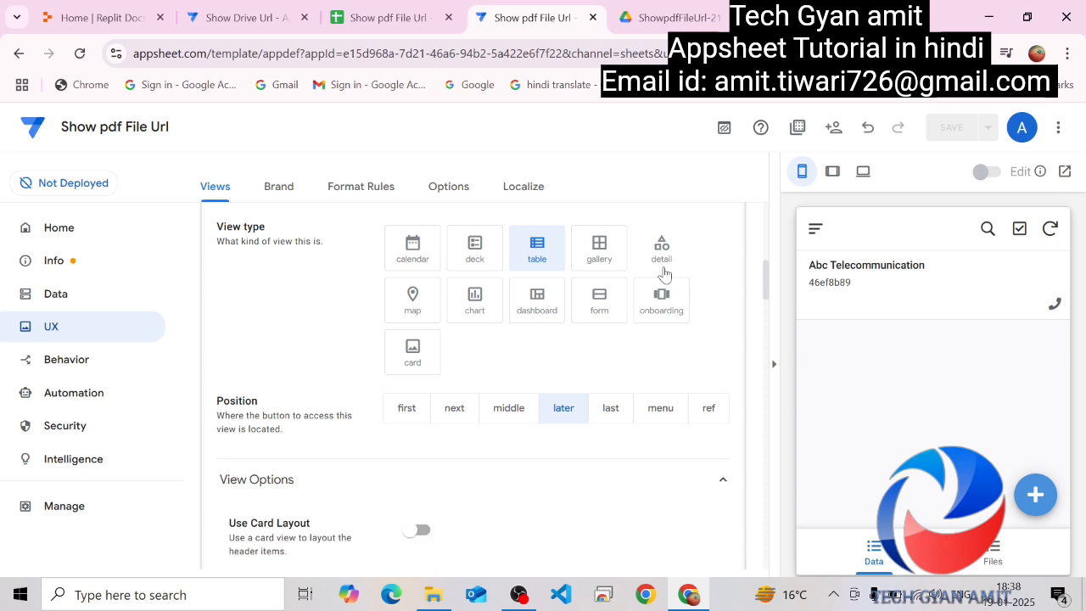
click(664, 270)
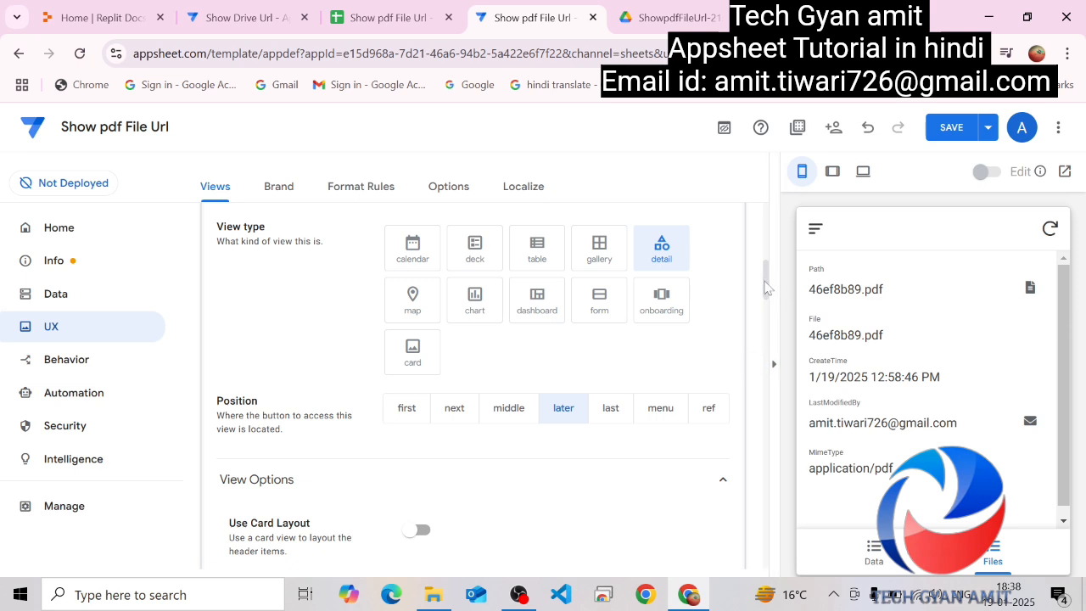
- Switch the Files view's column order to Manual and remove File, CreateTime, LastModifiedBy and MimeType, keeping only Path
drag(763, 288, 763, 356)
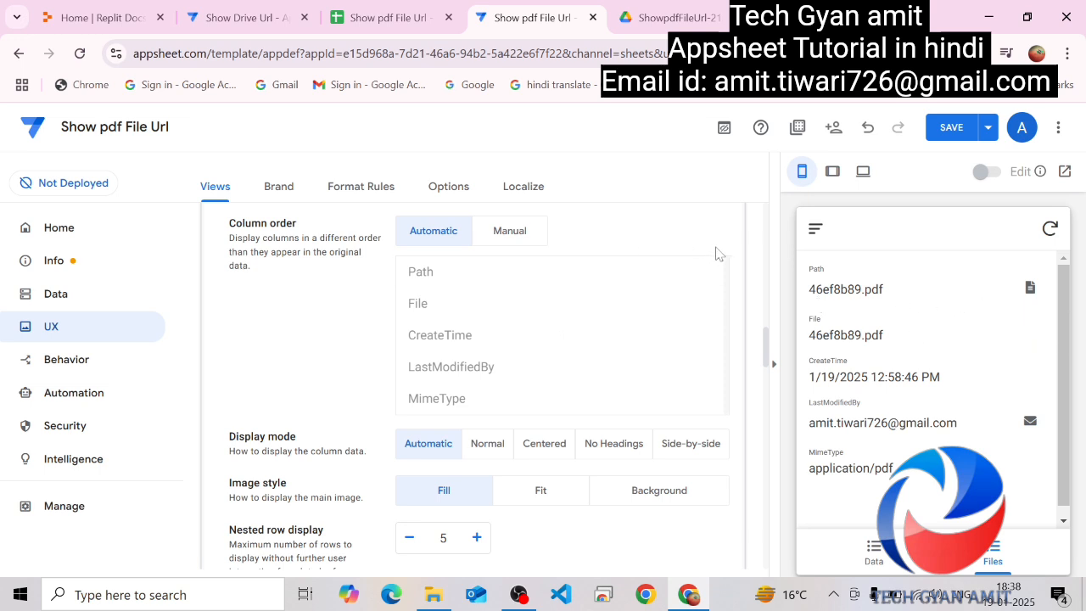
click(523, 238)
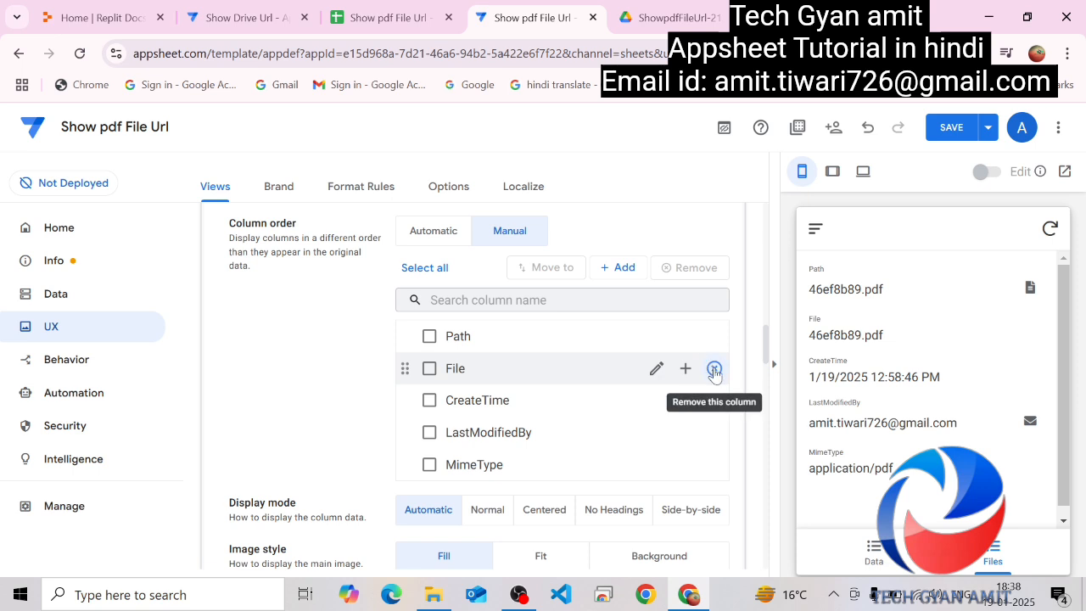
click(715, 369)
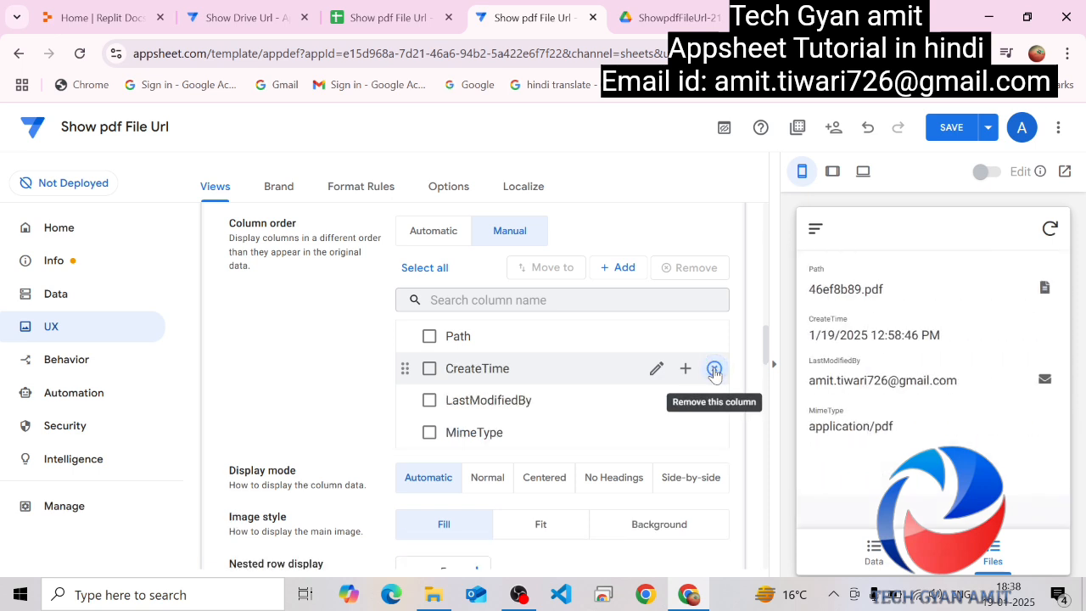
click(714, 369)
click(714, 369)
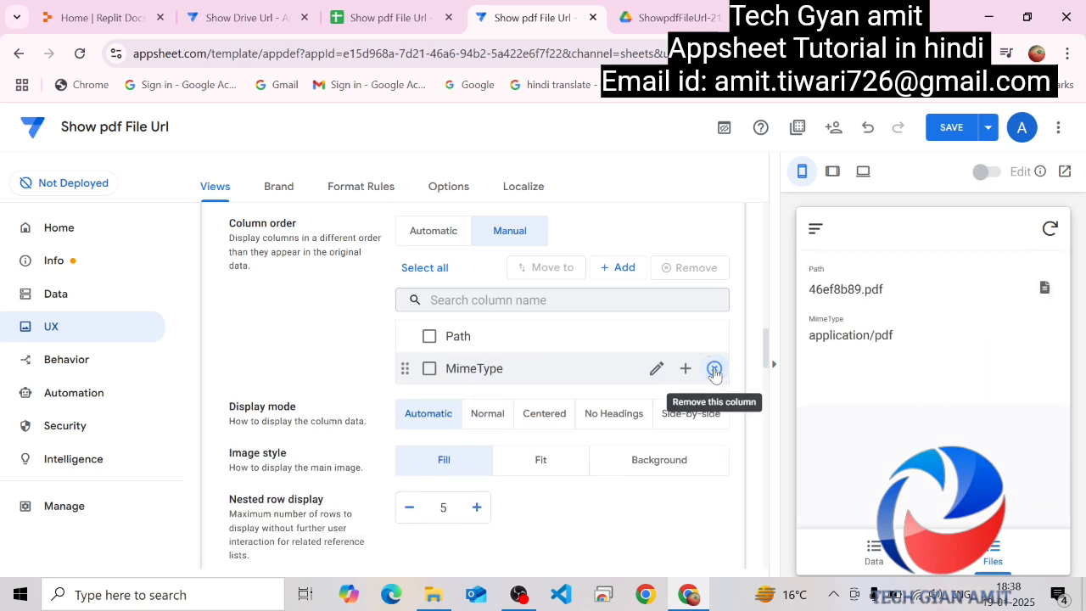
click(714, 369)
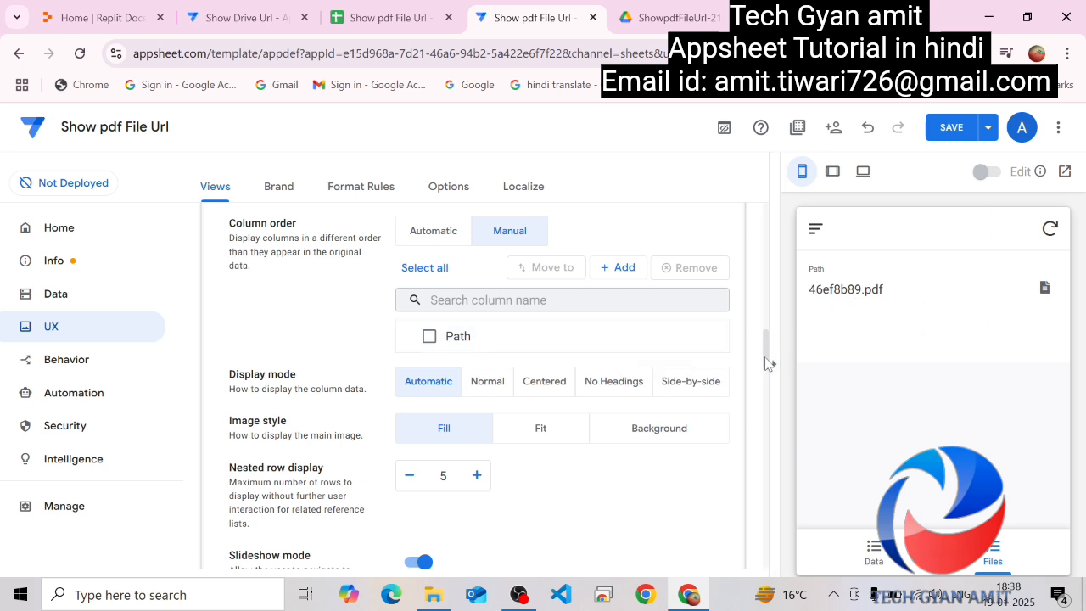
- Set the Files view's position to ref, save the app, and collapse the expanded view settings
drag(767, 363, 771, 291)
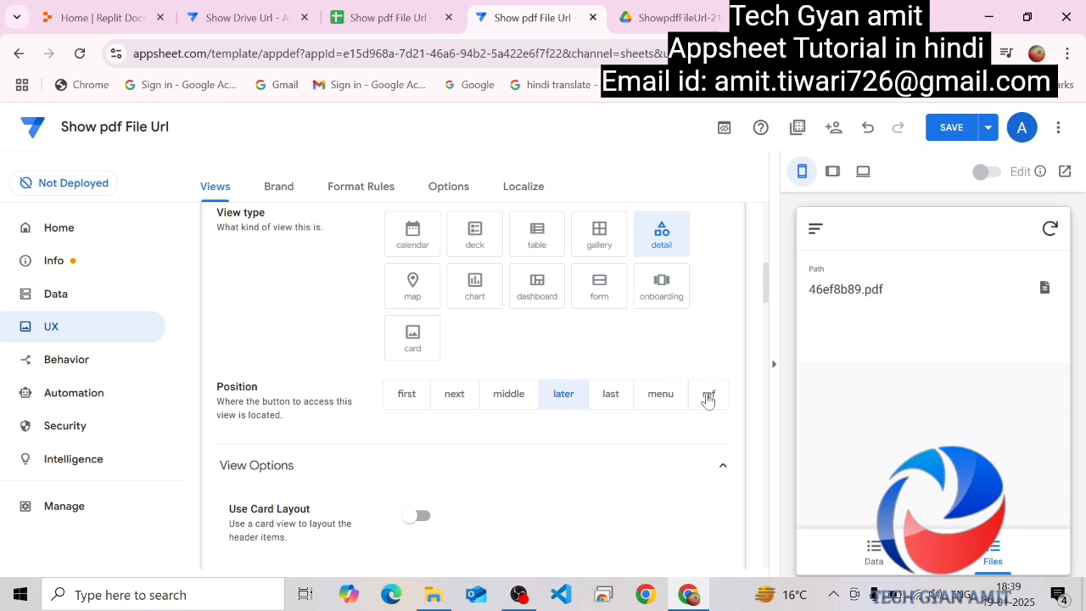
scroll(709, 399, up, 3)
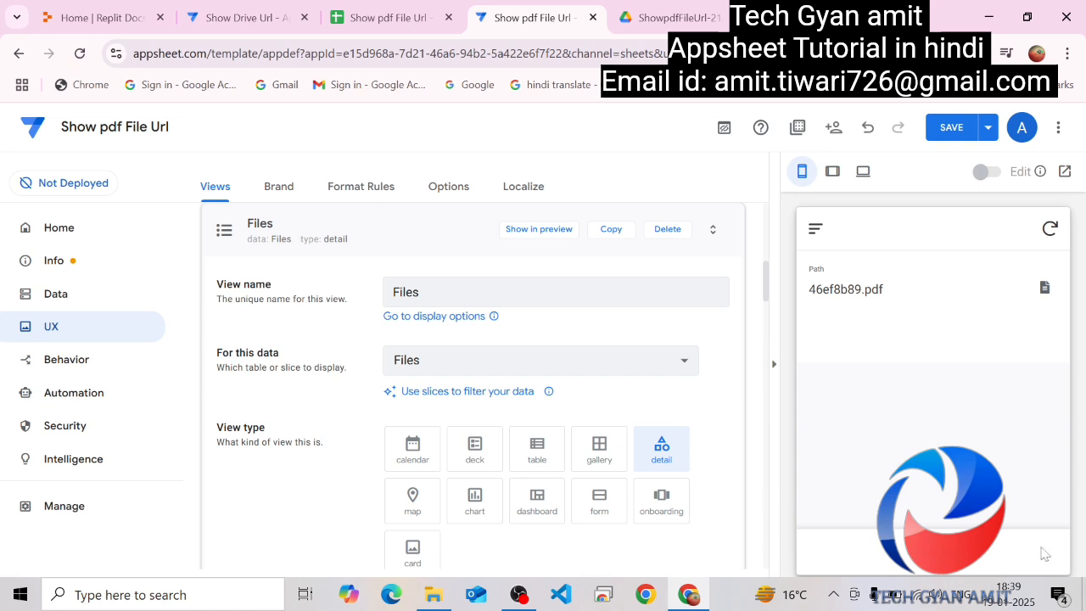
click(952, 132)
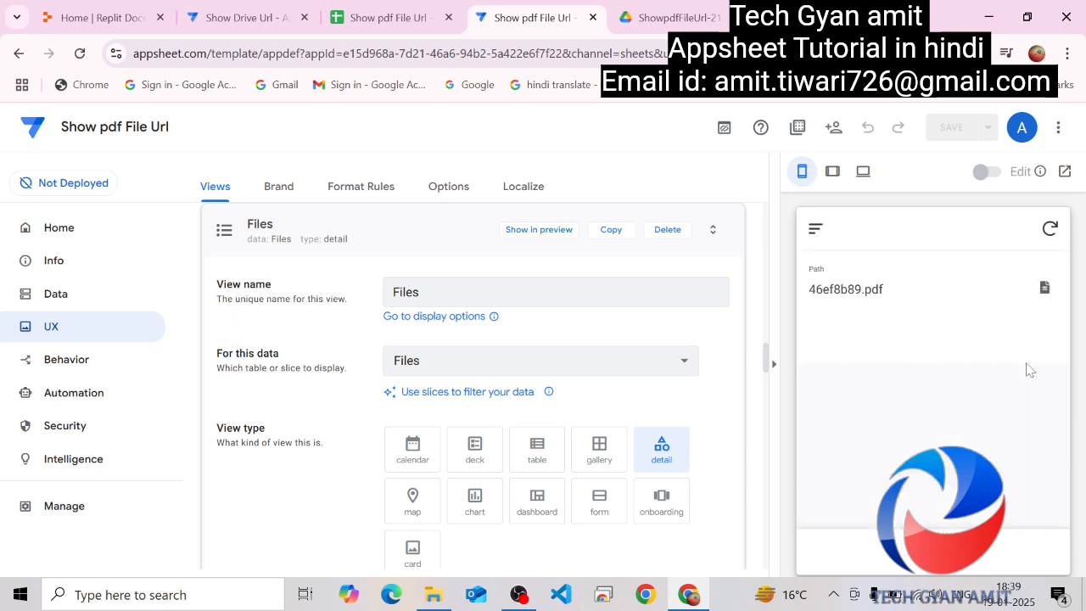
click(401, 248)
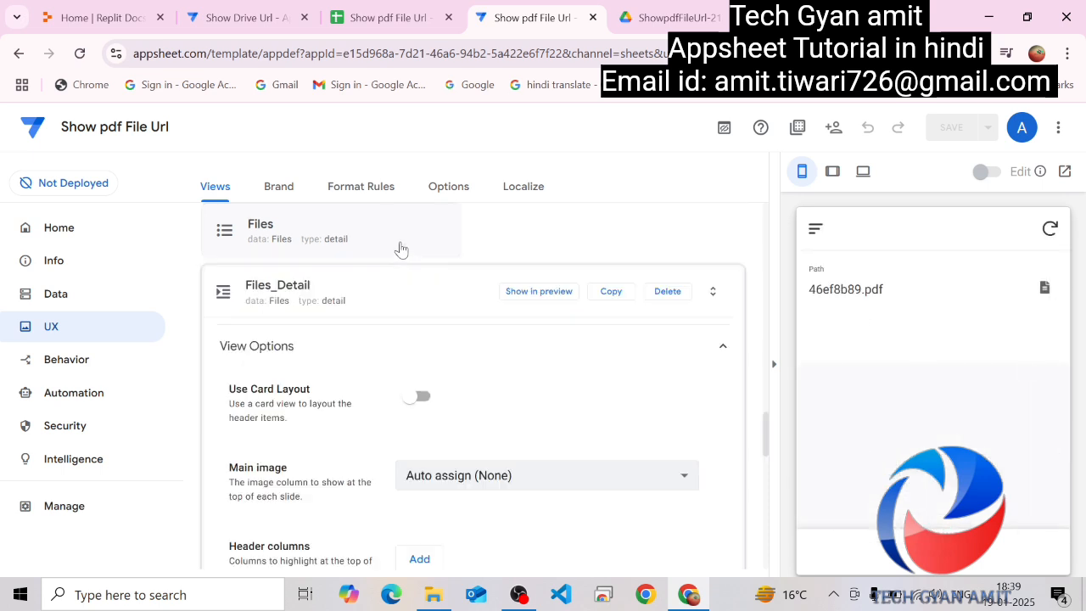
click(382, 297)
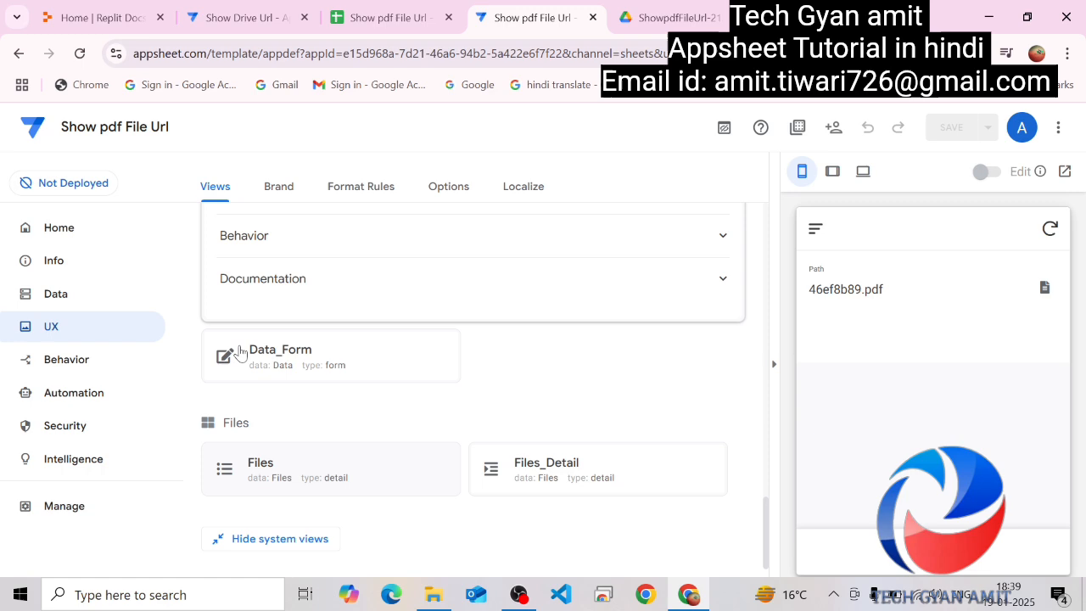
- Create a Data table action named Print Pdf that performs "App: go to another view within this app"
click(71, 365)
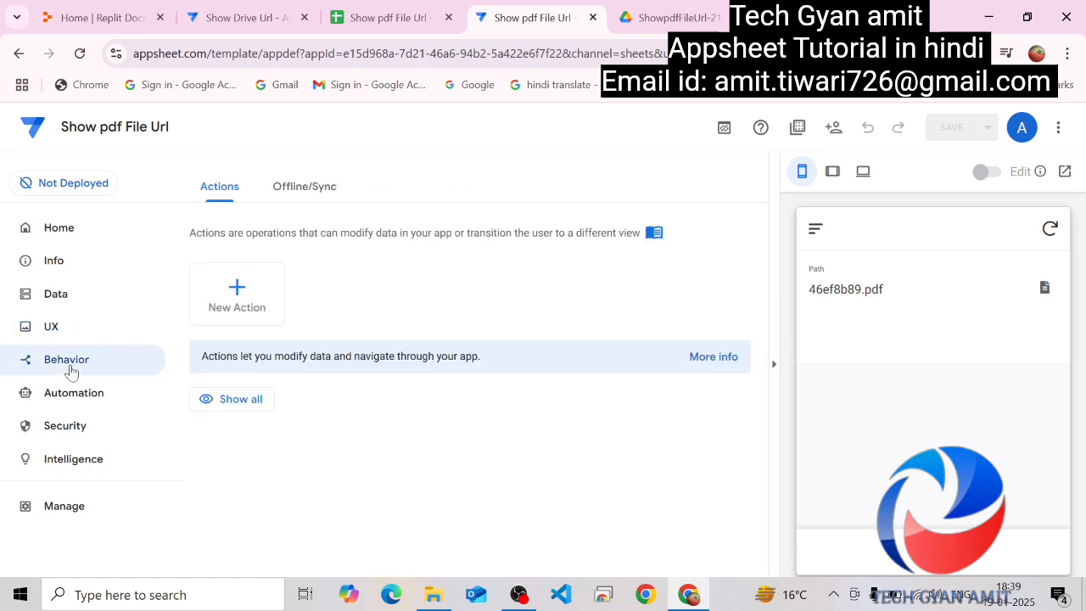
click(235, 303)
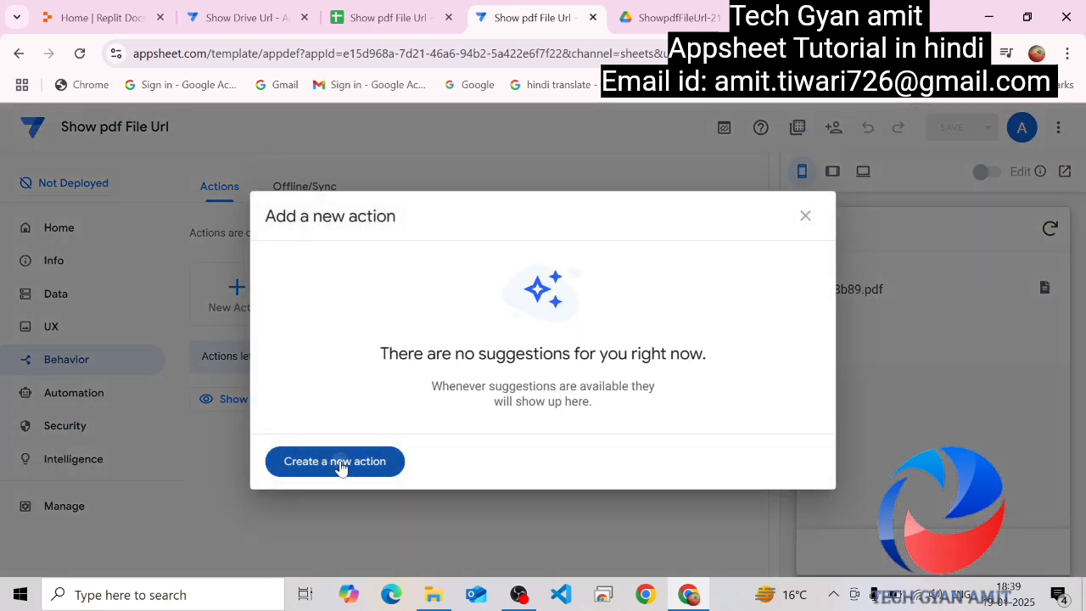
click(339, 462)
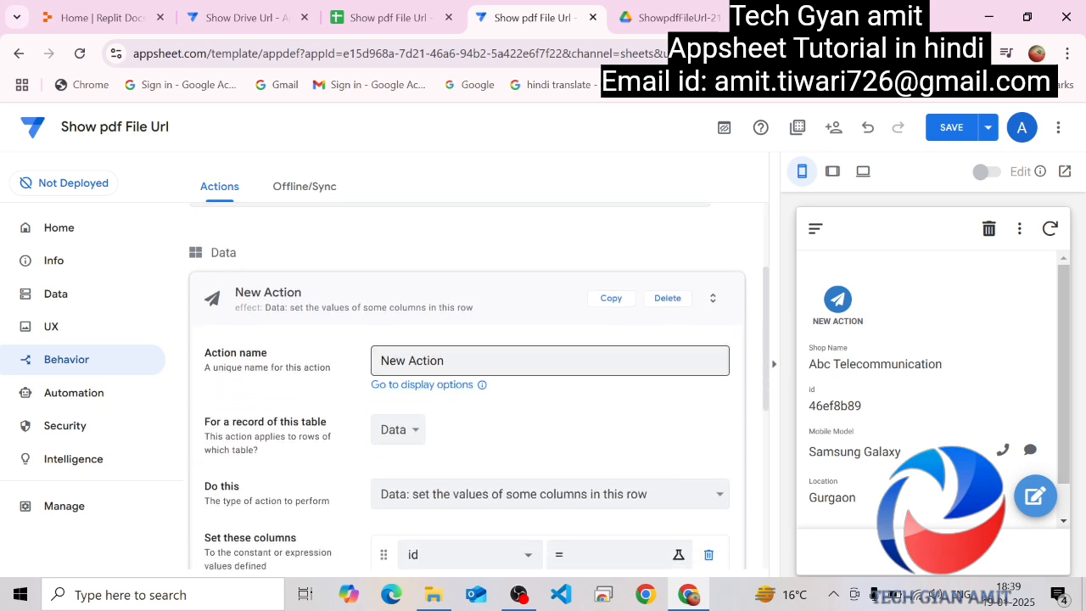
text(Pri)
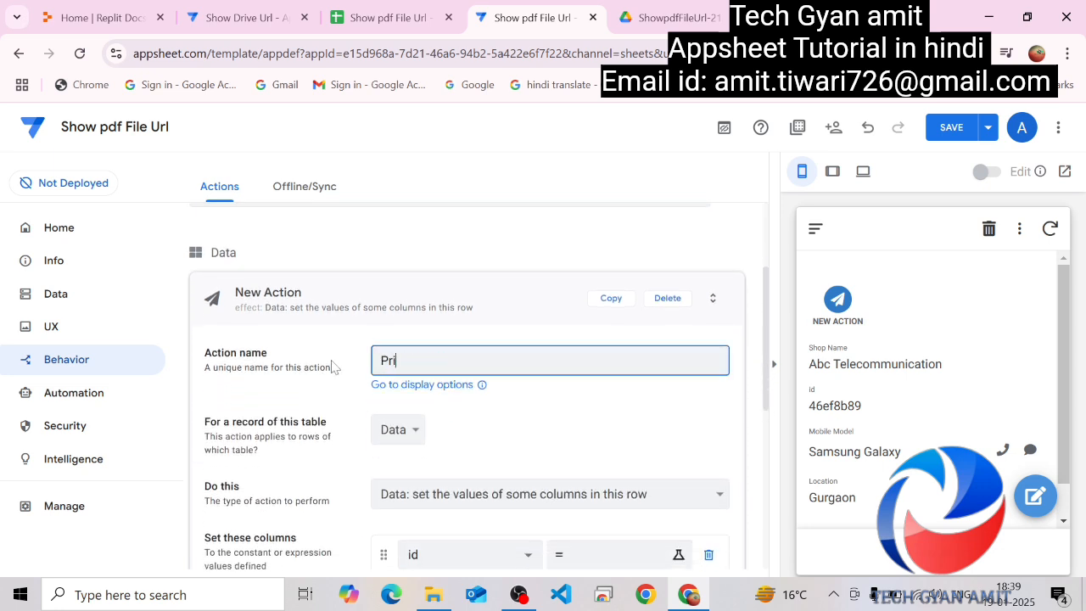
text(nt Pdf)
scroll(766, 406, down, 2)
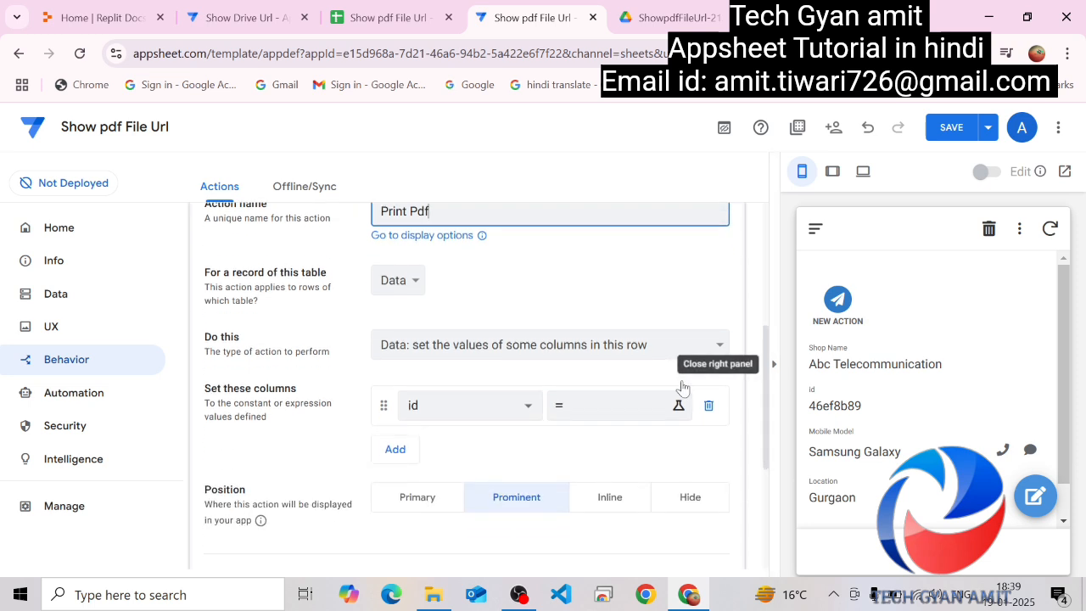
click(550, 355)
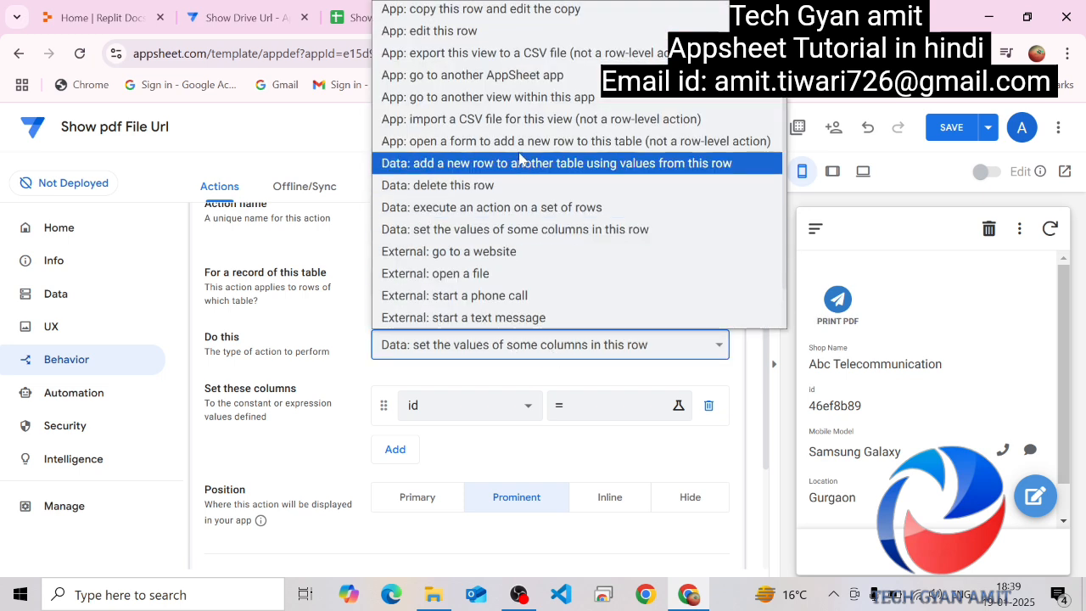
click(524, 103)
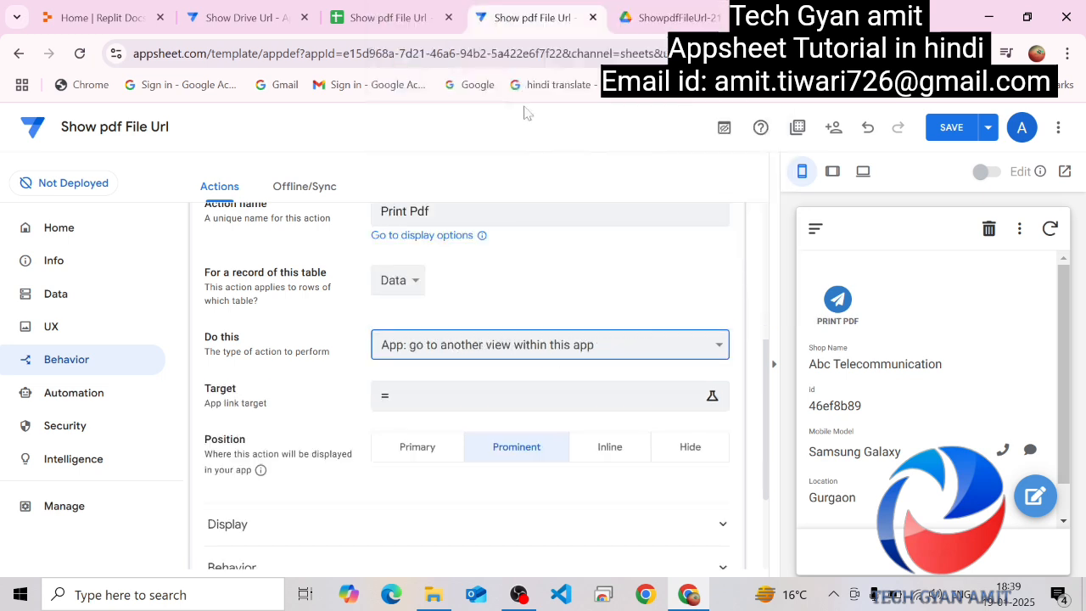
- Start the Print Pdf action's target expression with LINKTOFILTEREDVIEW and "Files" as its view argument
click(413, 407)
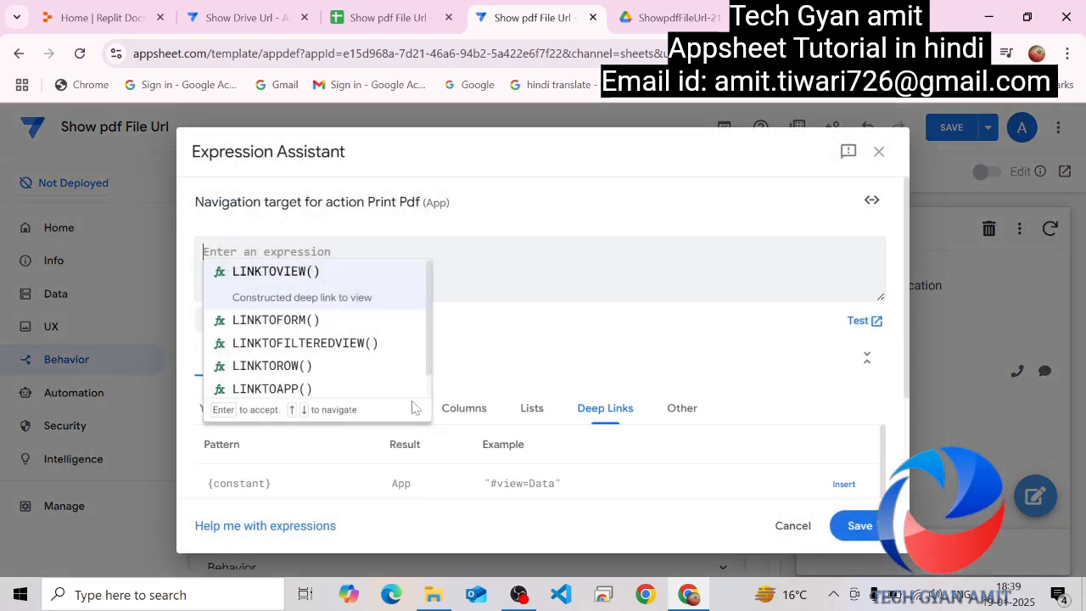
click(335, 355)
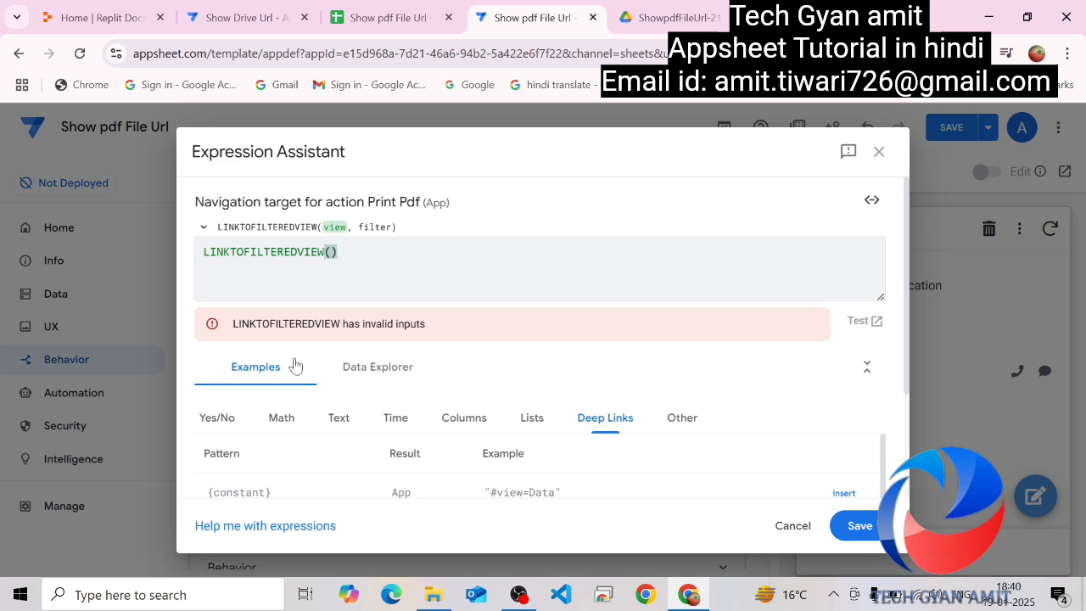
text("Files)
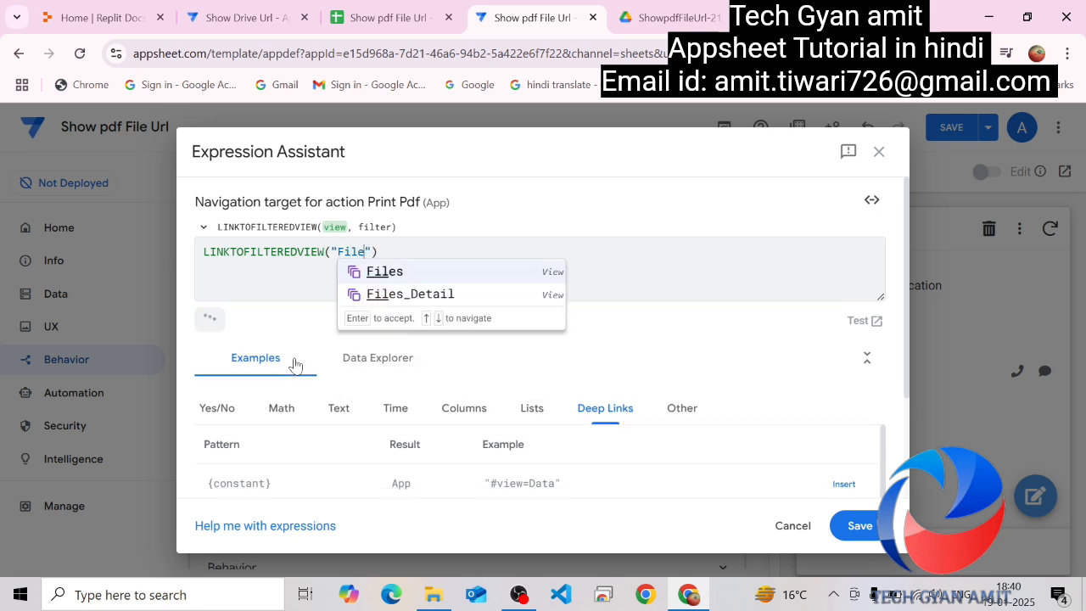
click(390, 280)
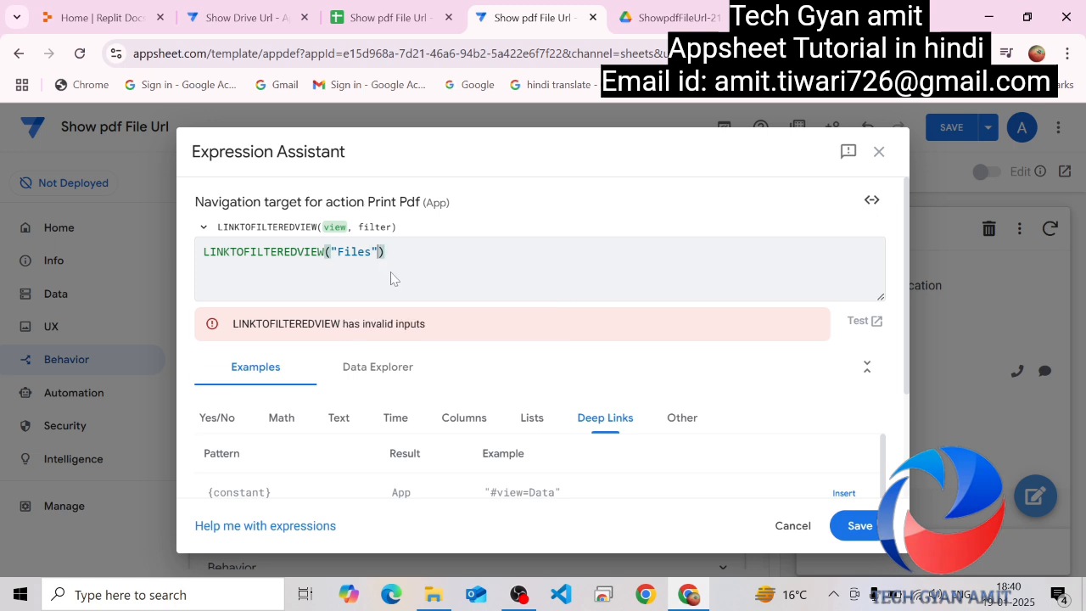
text(,)
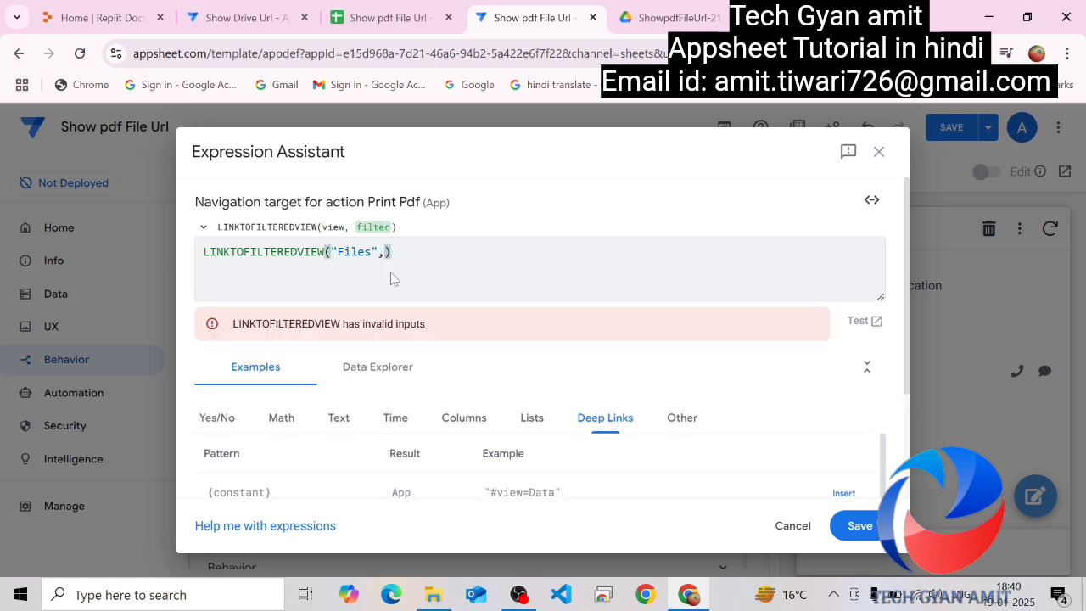
- Enter [_ThisRow].[Pdf File] as the start of the LINKTOFILTEREDVIEW filter argument
text([_This)
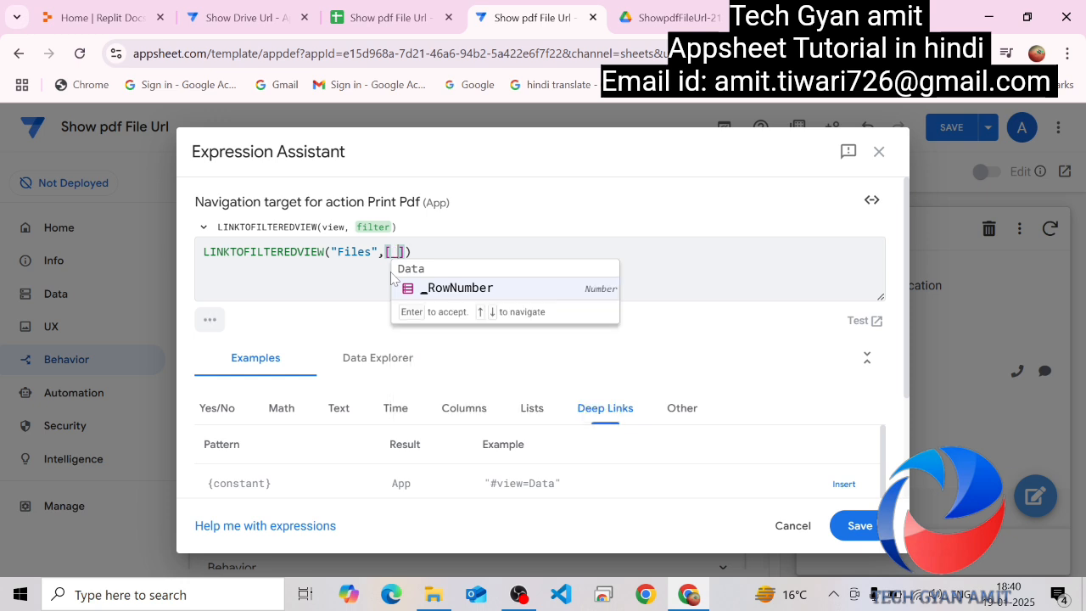
text(Row)
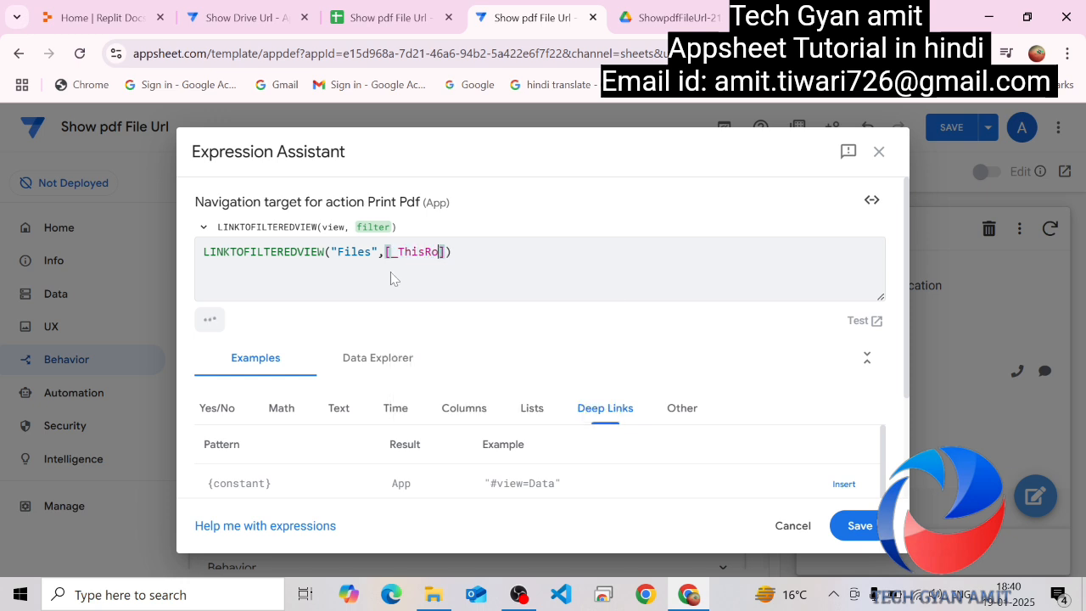
text(].[)
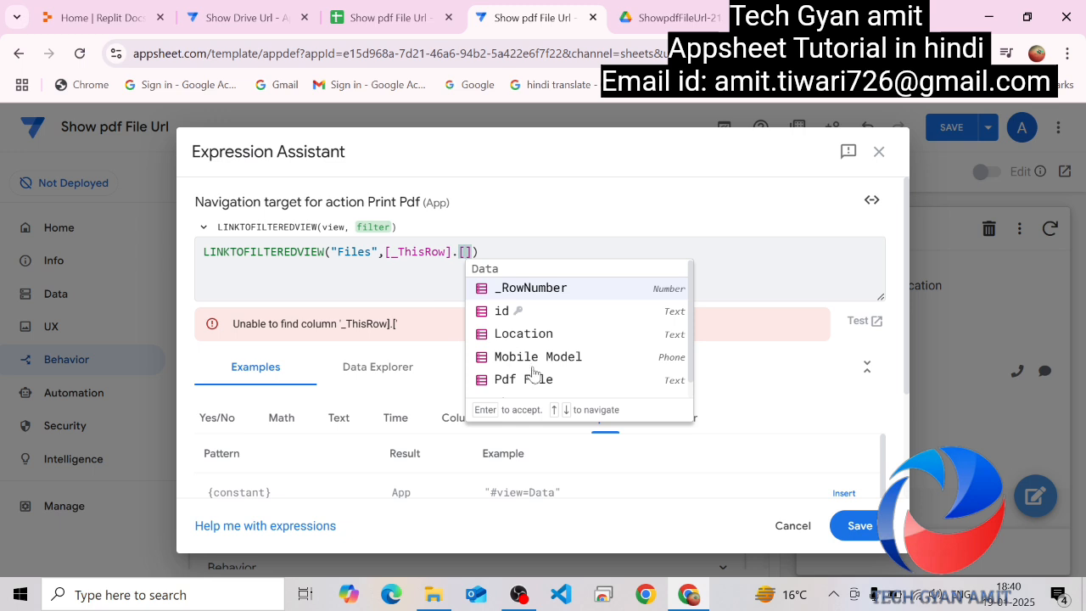
click(690, 380)
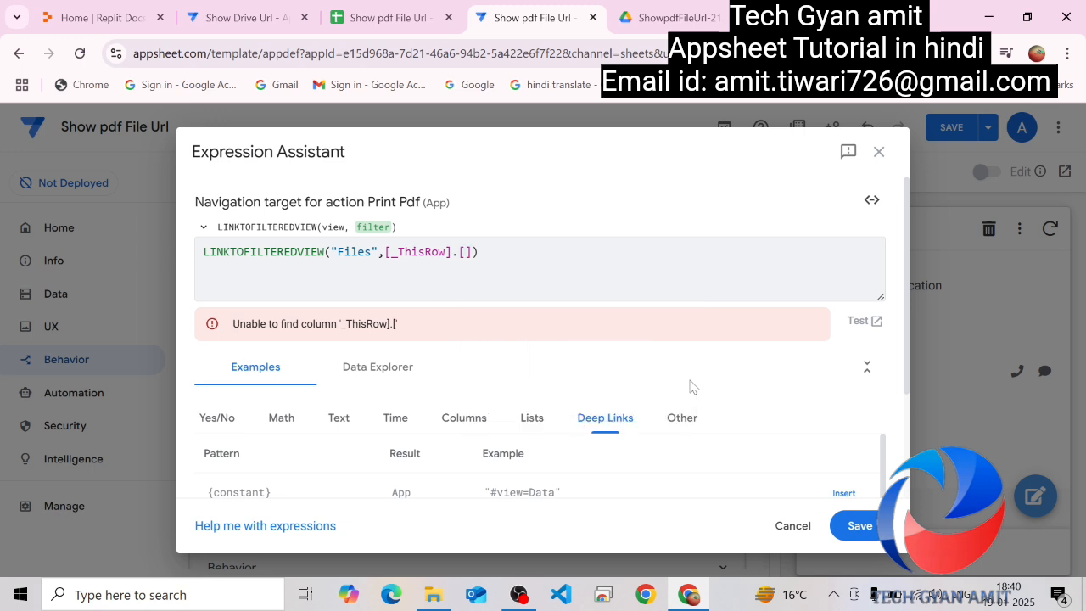
click(465, 252)
text(pdf)
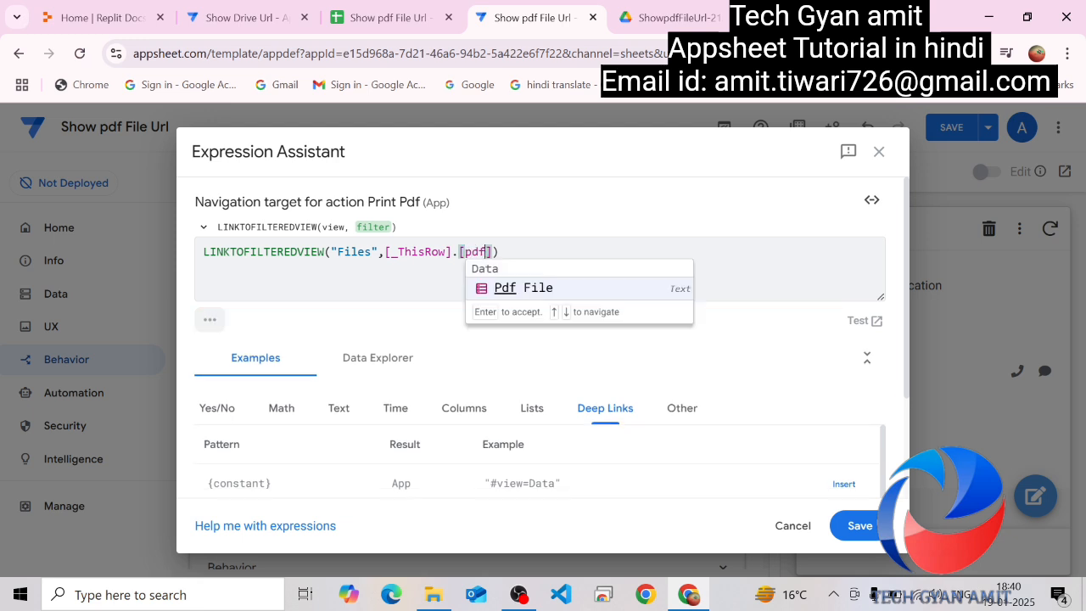
click(525, 296)
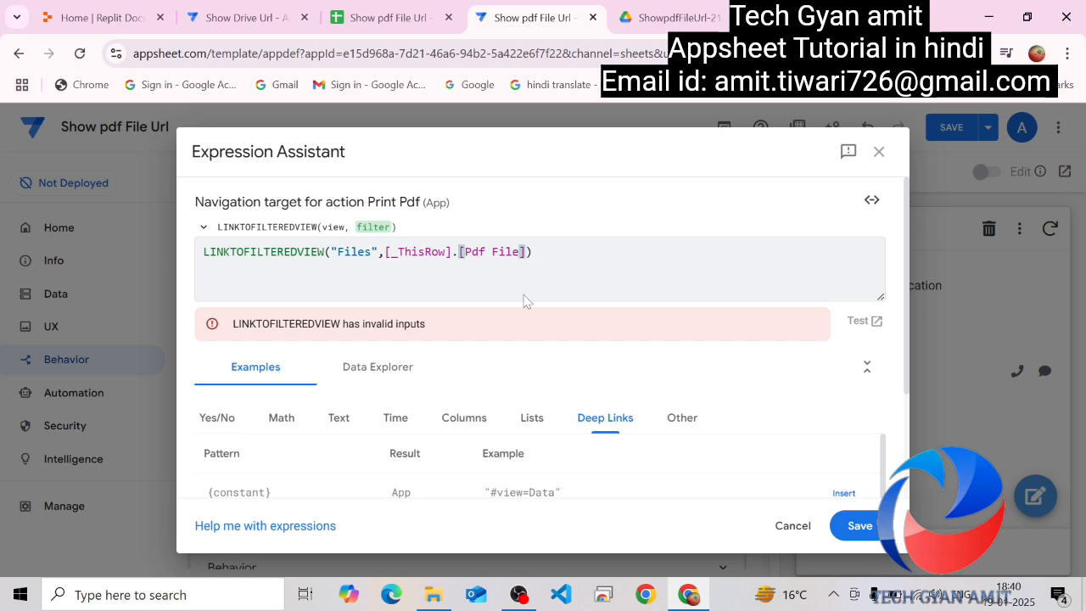
- Complete the filter condition by comparing the Pdf File value with =[file], and save the target expression
text(=f)
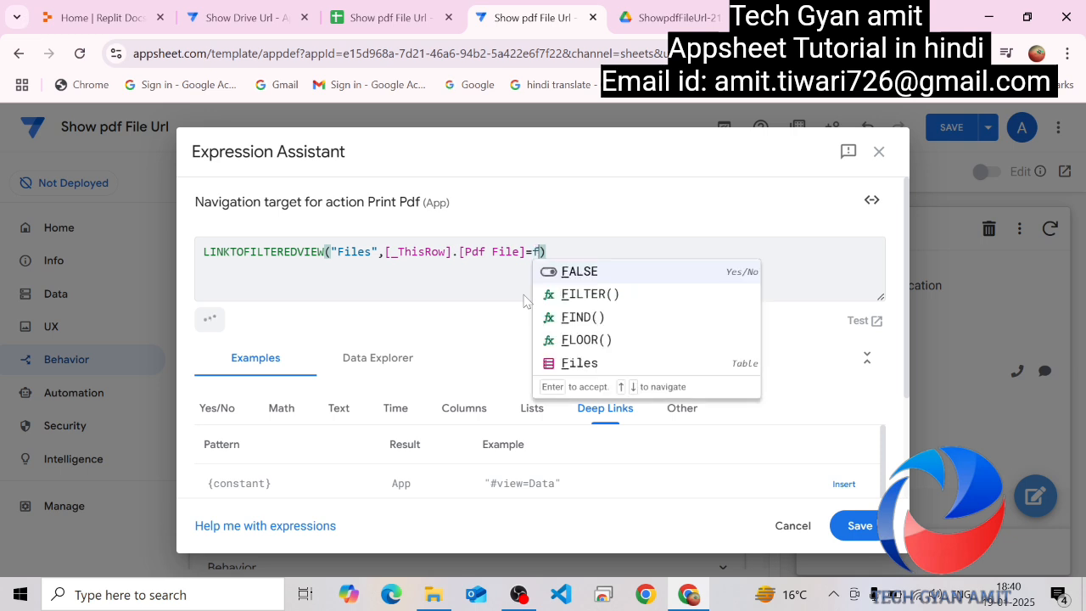
key(BackSpace)
text([fil)
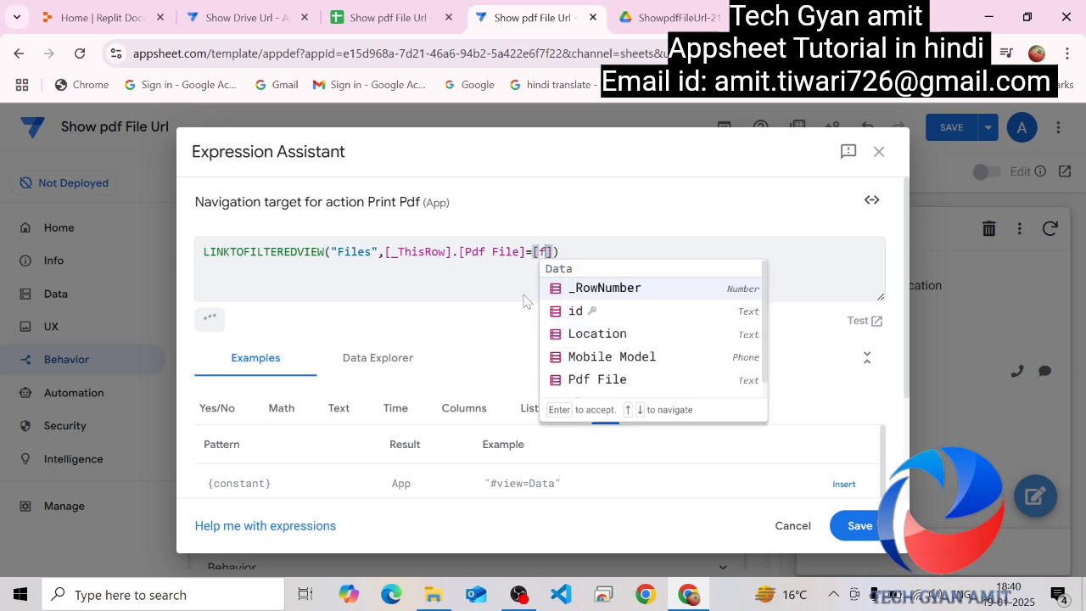
text(es)
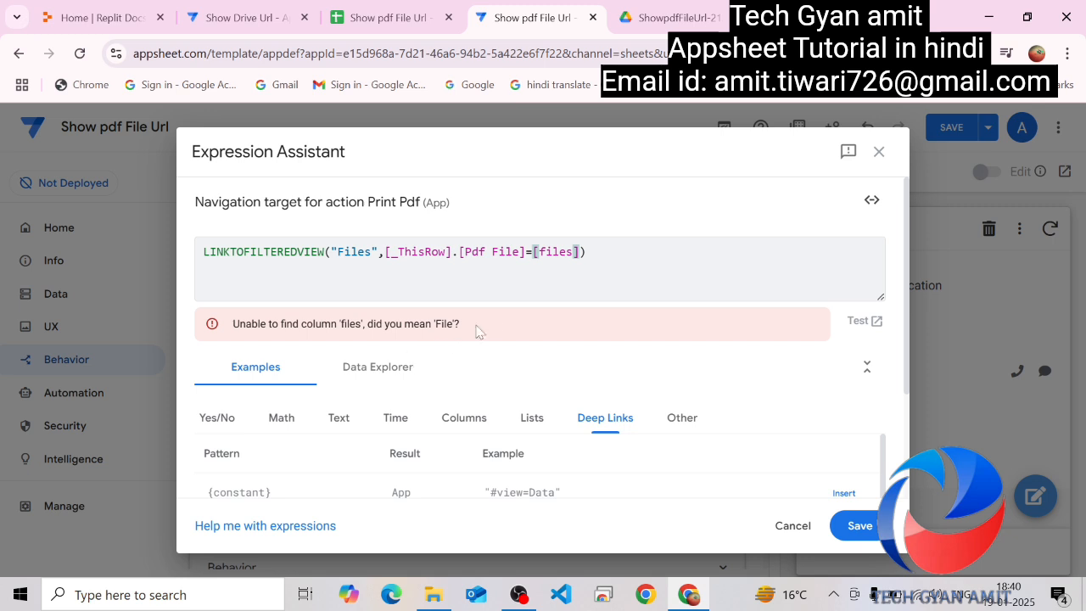
key(BackSpace)
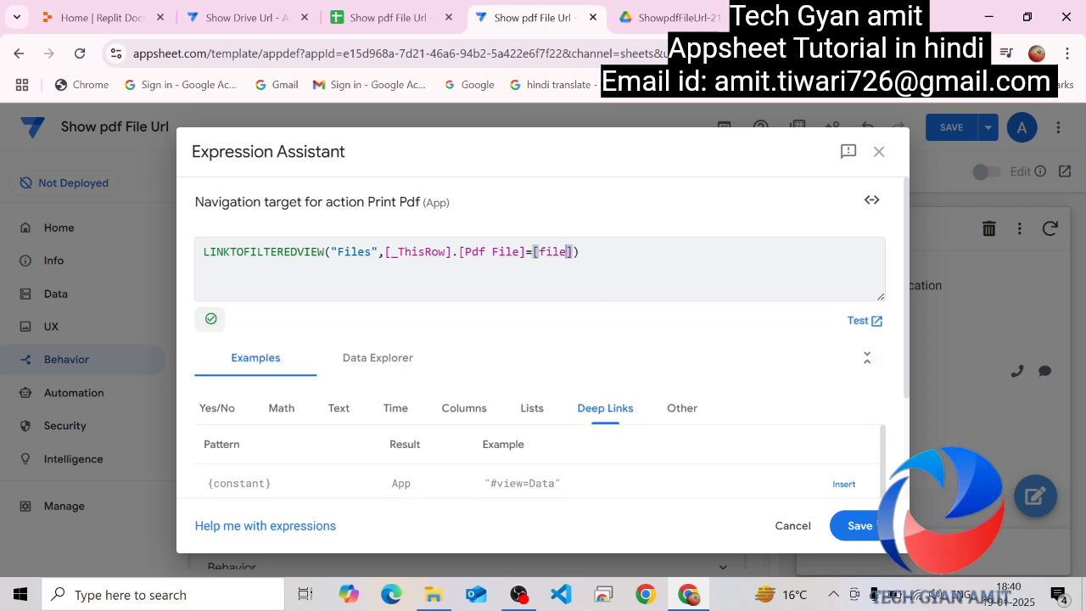
click(855, 526)
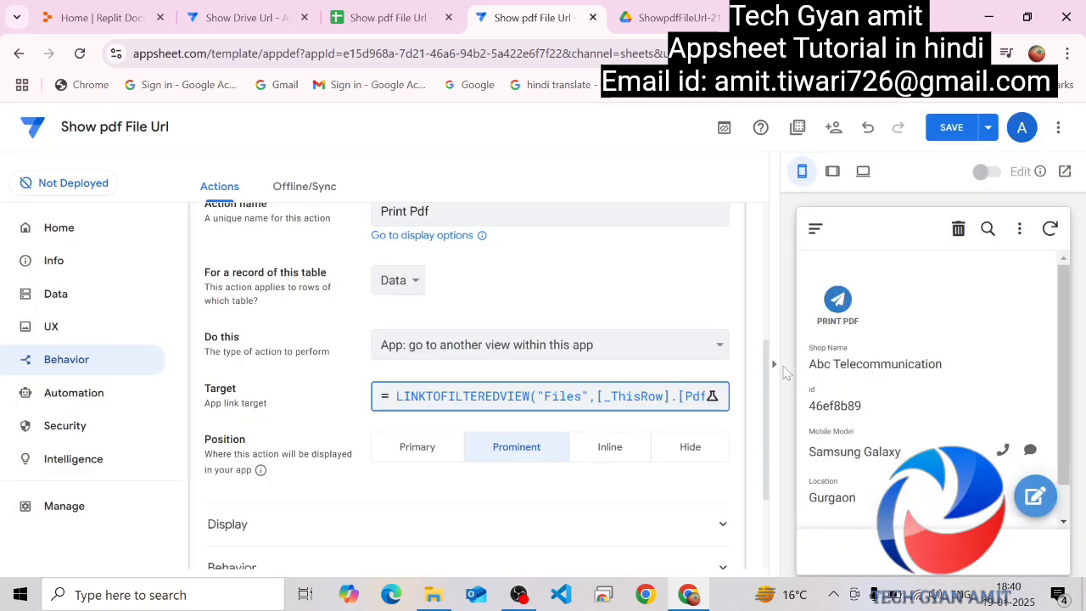
- Find "print" icons for the Print Pdf action, choose the solid printer, save the app, and collapse the action's settings
drag(766, 381, 763, 447)
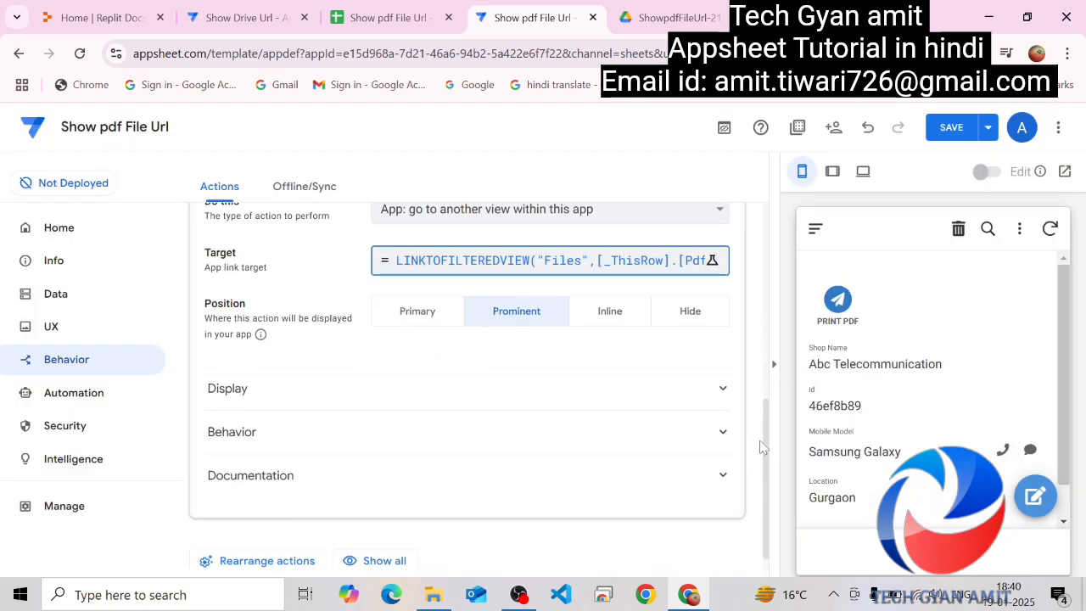
click(366, 388)
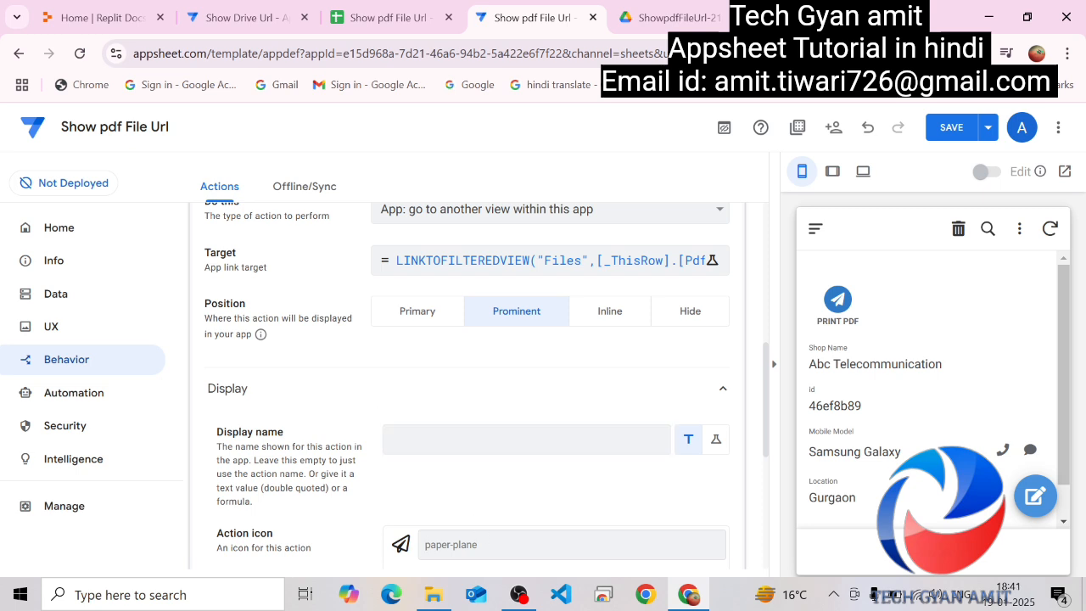
text(print)
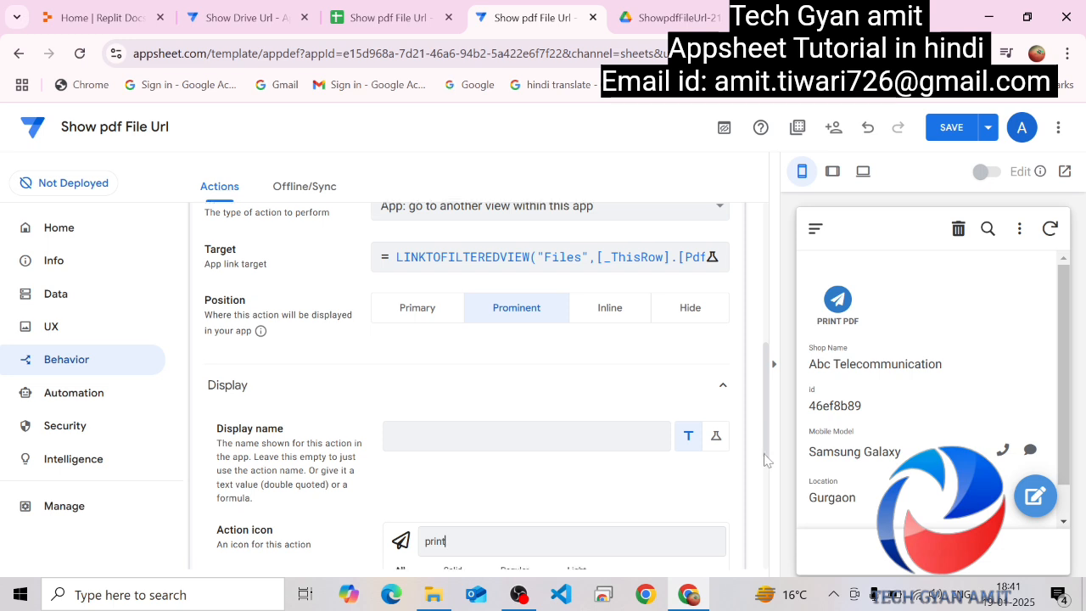
drag(764, 455, 769, 505)
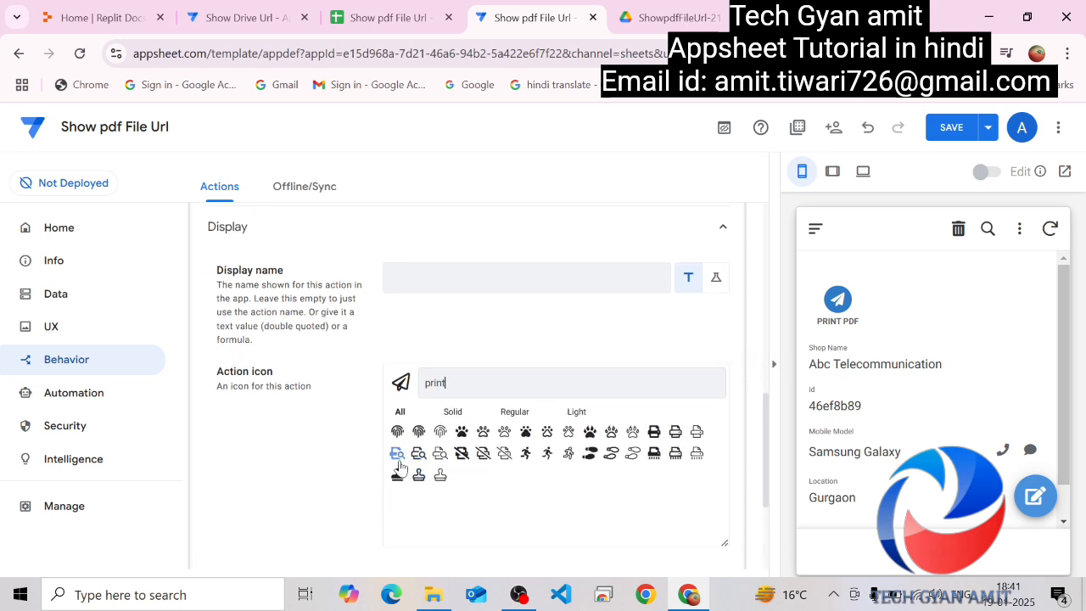
click(654, 433)
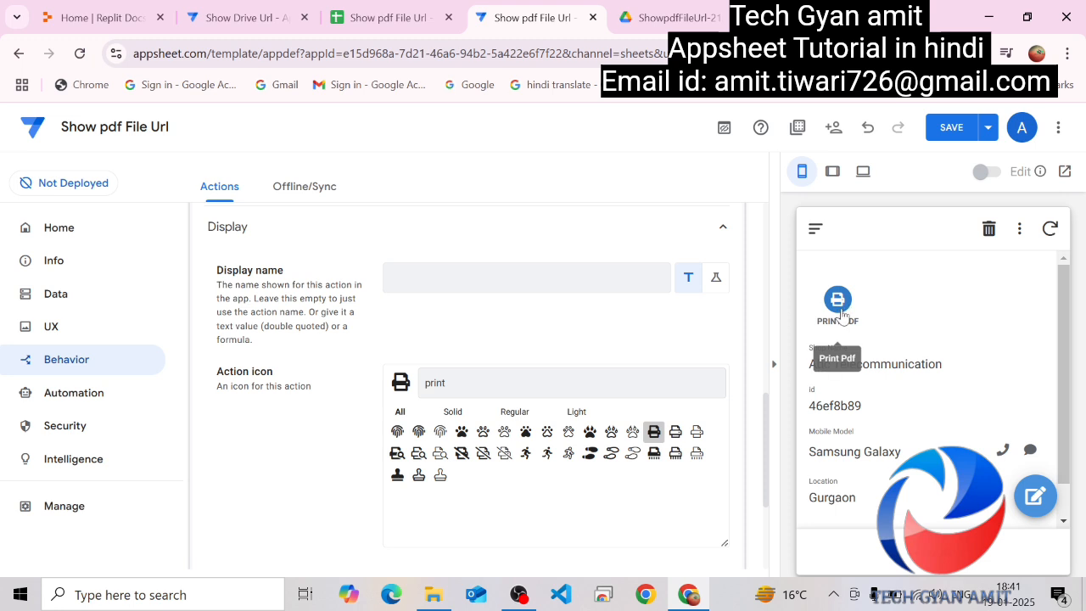
click(955, 135)
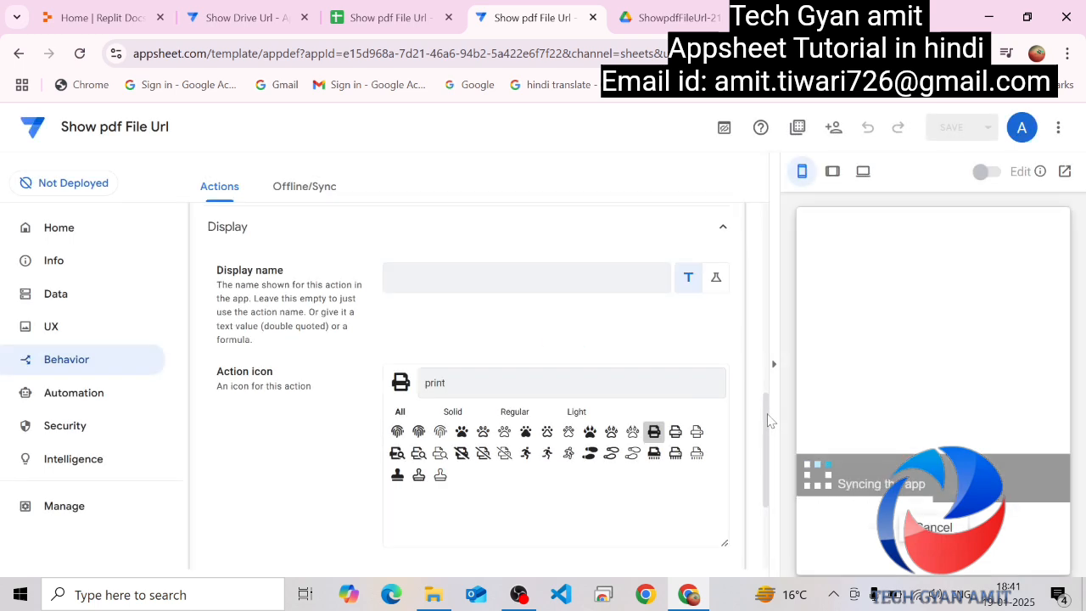
drag(768, 420, 766, 298)
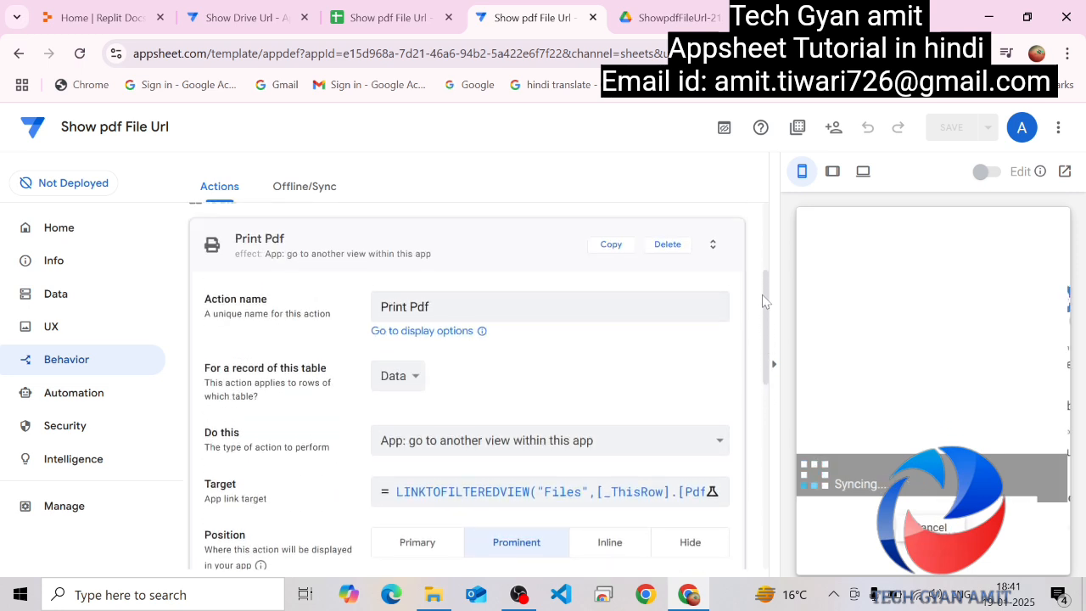
click(451, 245)
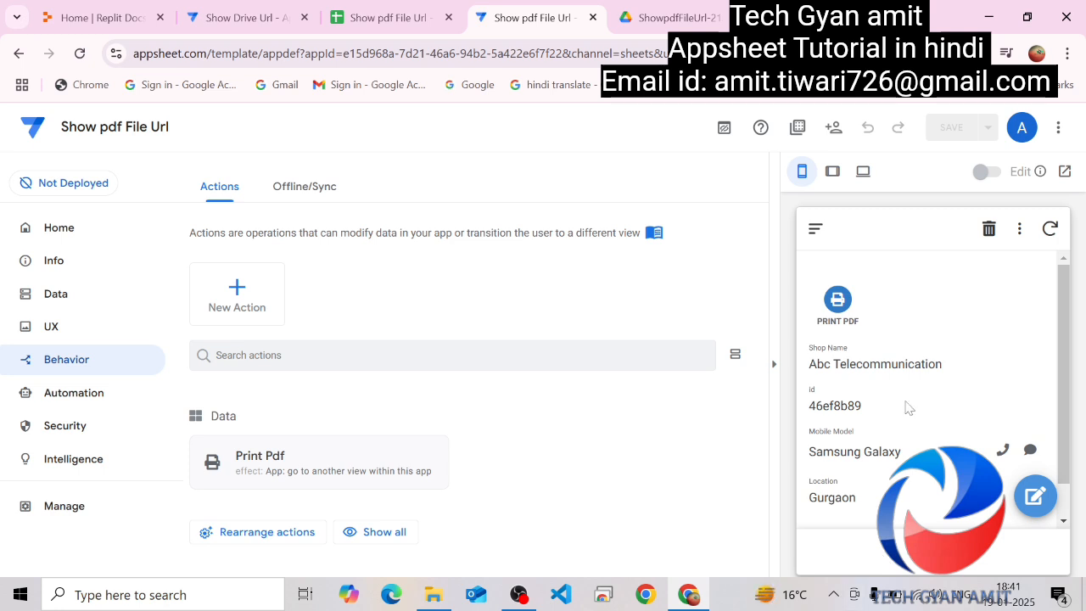
- Test Print Pdf in the app preview, go back to the list, reopen the Abc Telecommunication record and run the action again
click(840, 301)
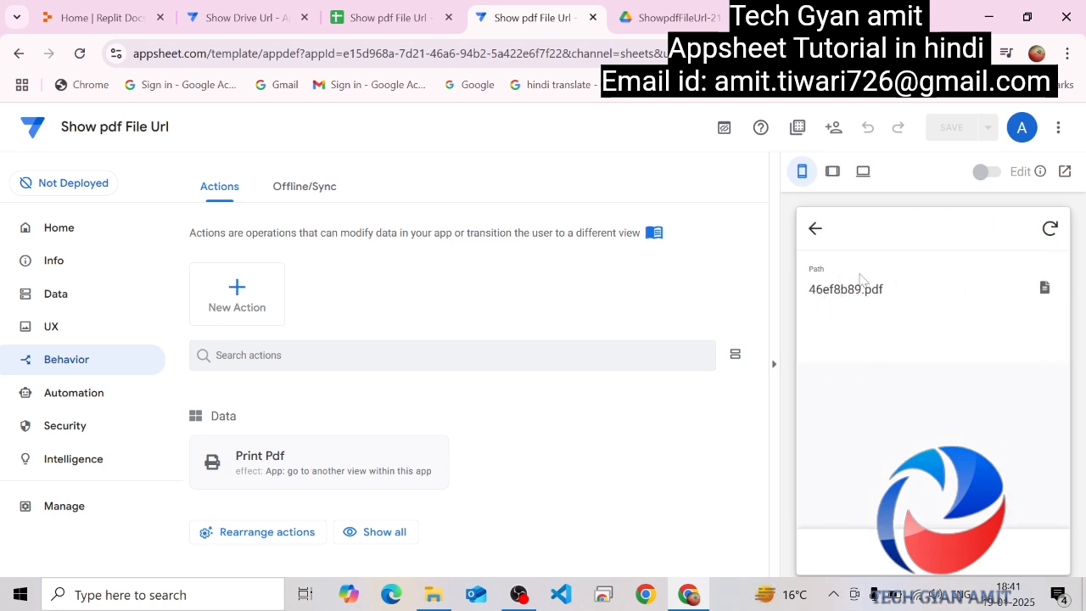
click(816, 228)
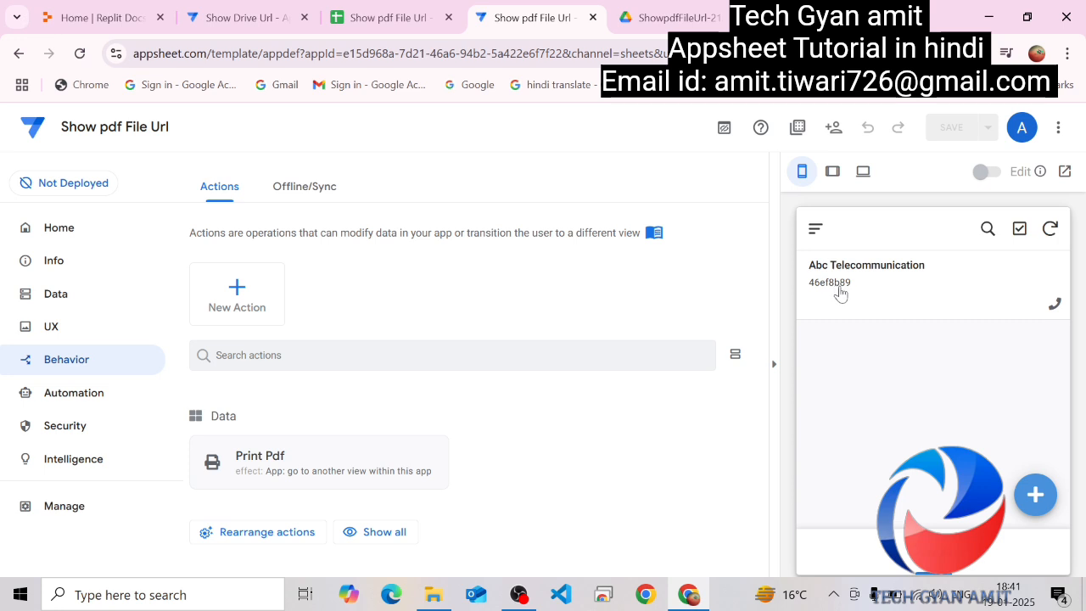
click(858, 293)
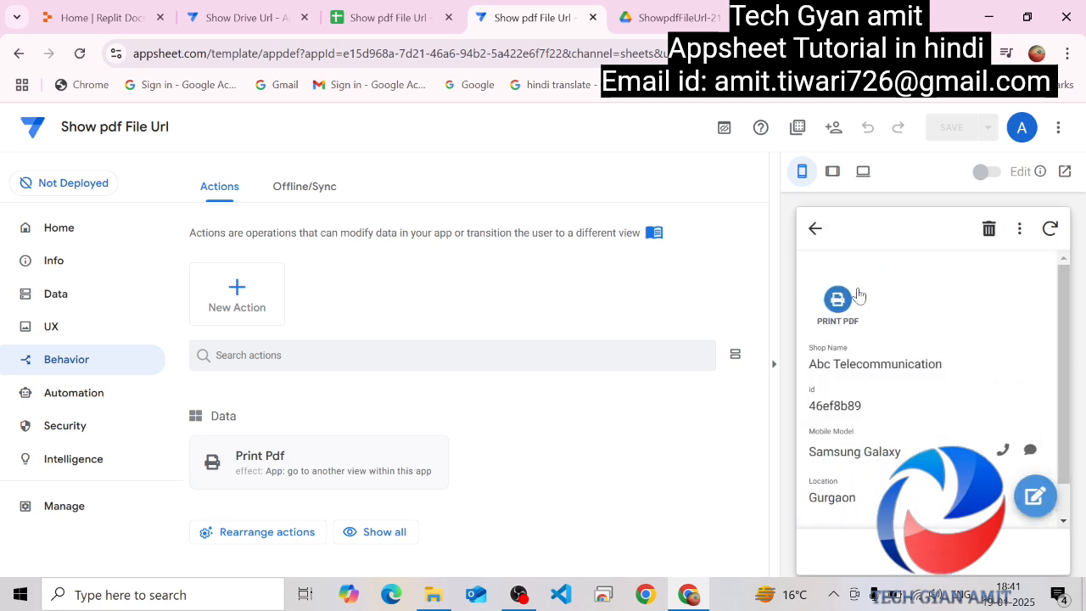
click(838, 300)
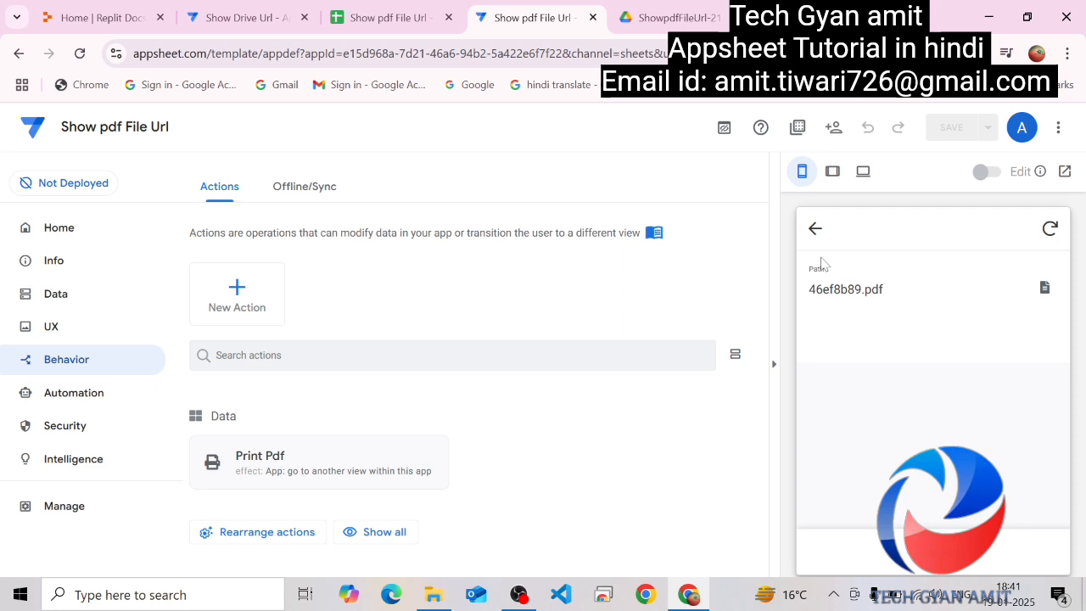
- Return to the record list and save a new record with Mobile Model Xiomi, Location Delhi and Shop Name Ca Enterprises
click(812, 231)
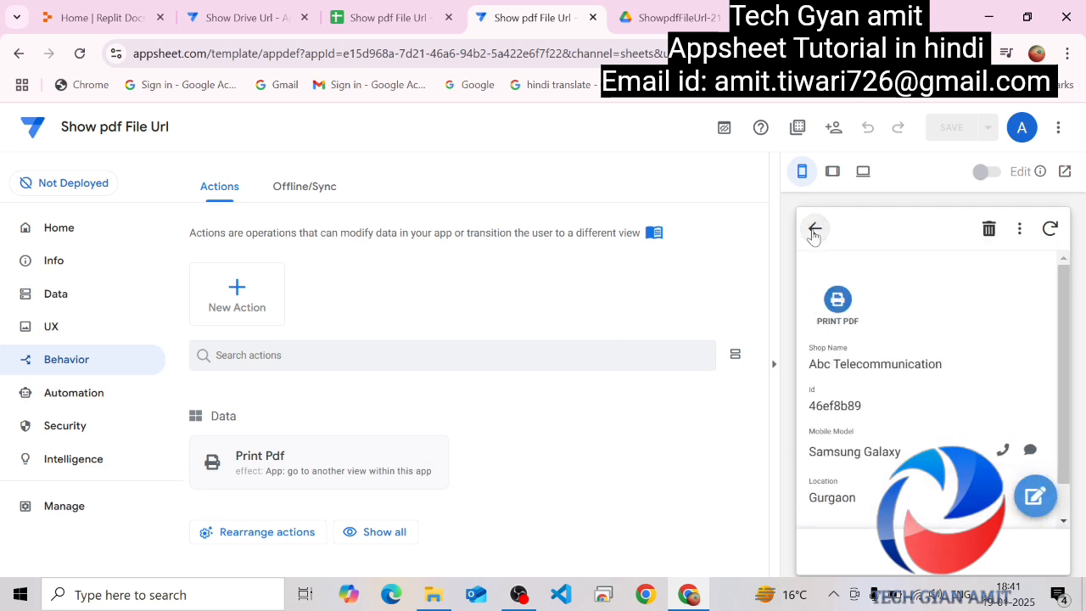
click(814, 231)
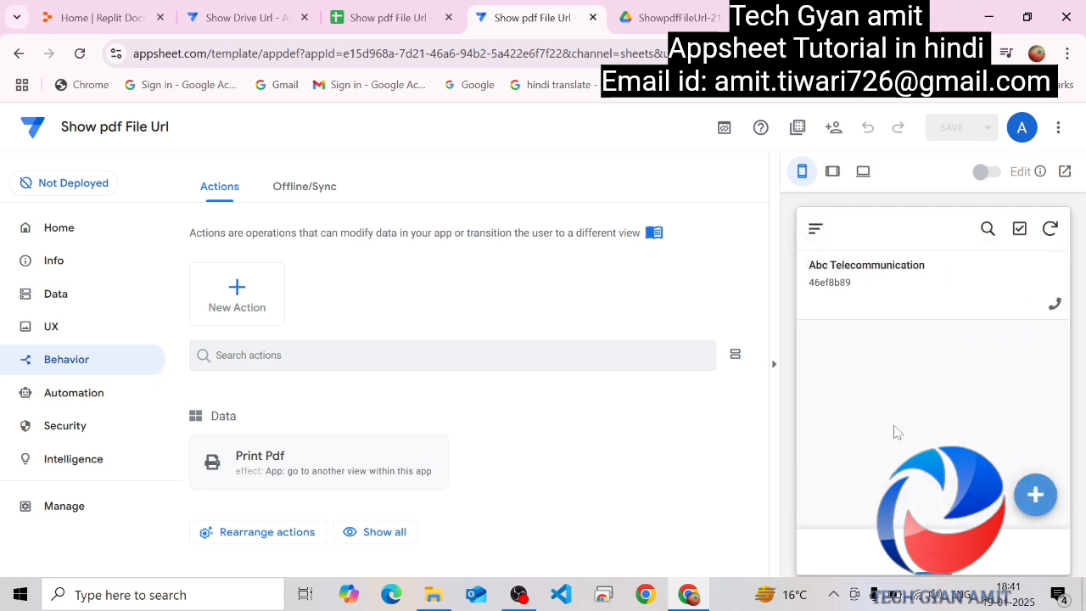
click(1035, 495)
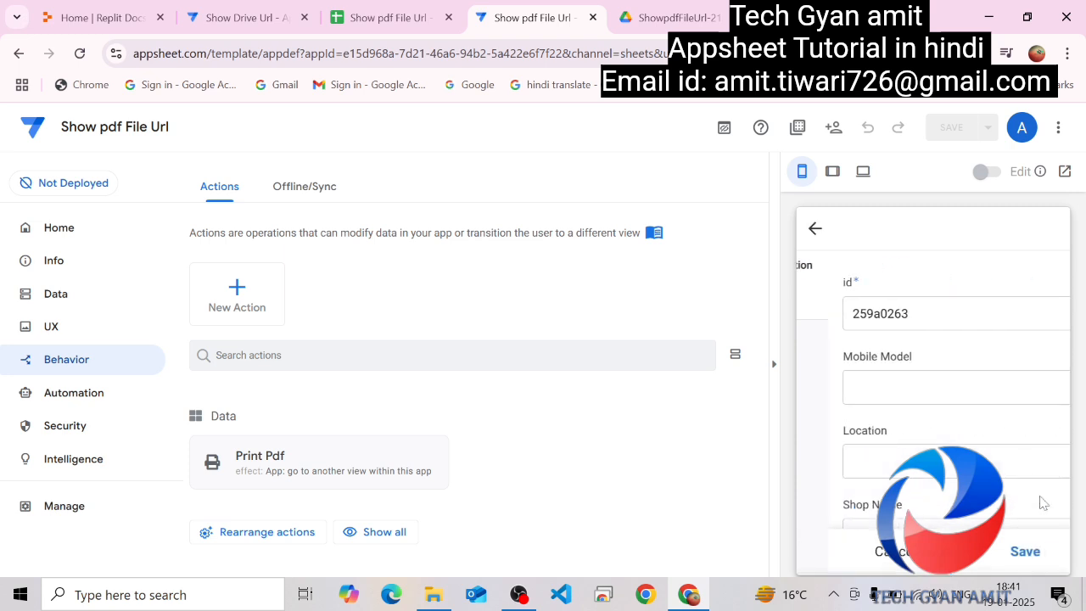
click(963, 388)
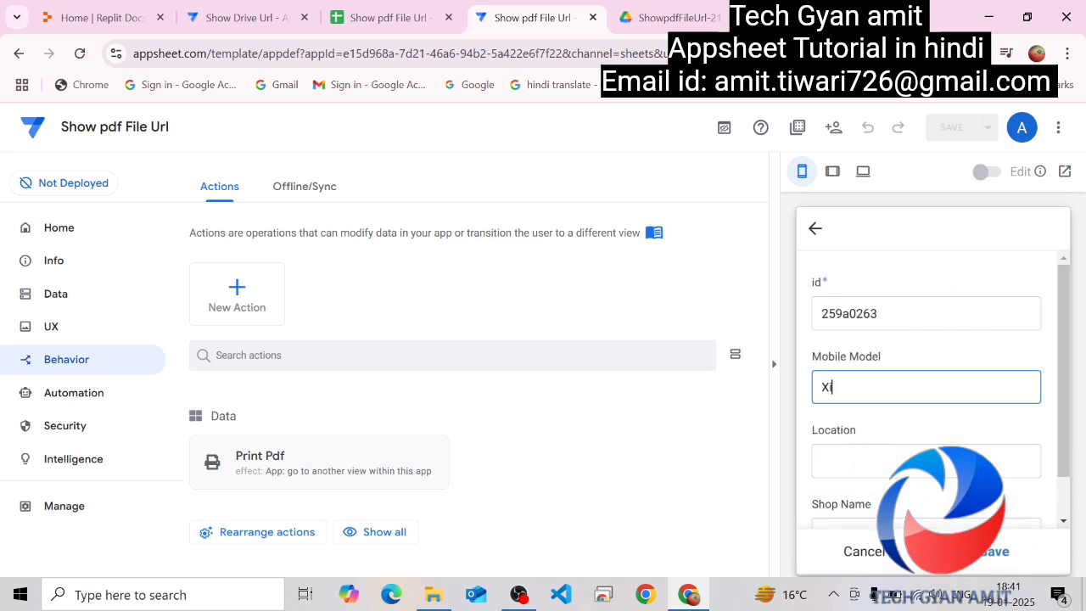
text(Xiomi)
click(915, 462)
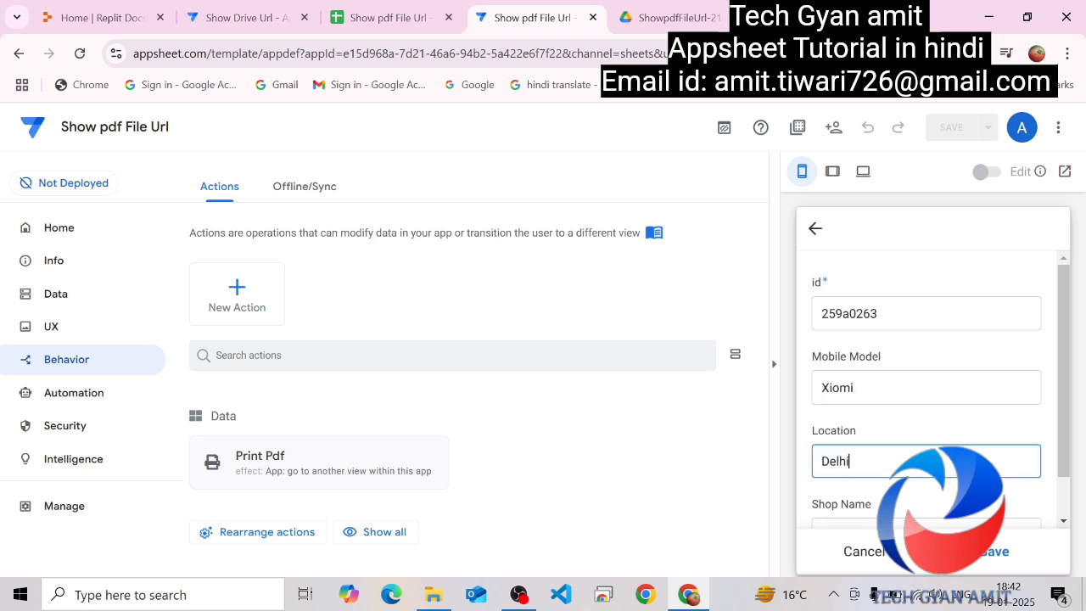
key(Tab)
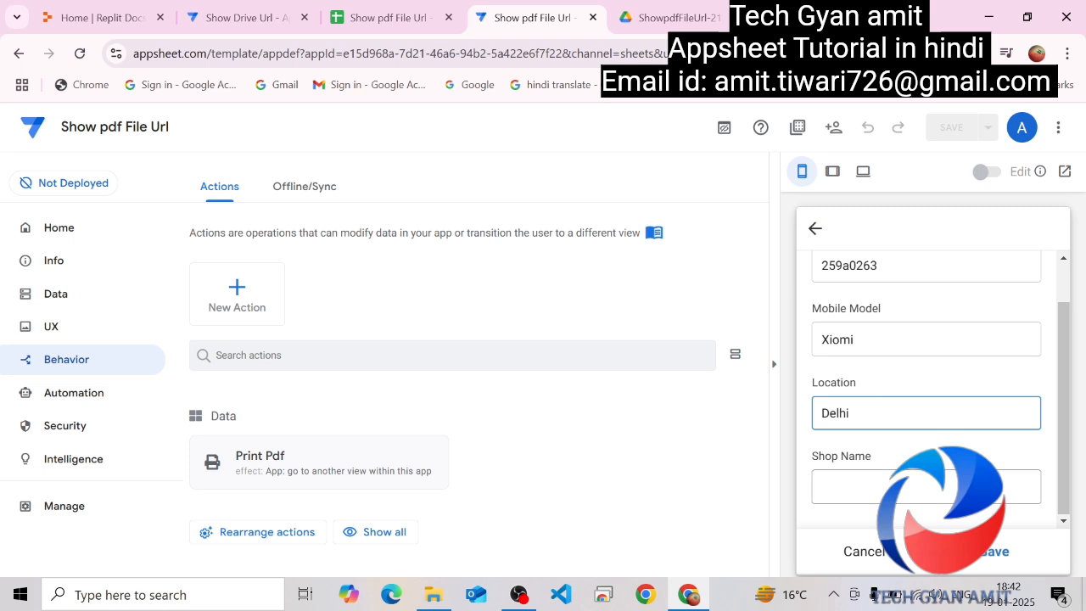
text(Ca Enter)
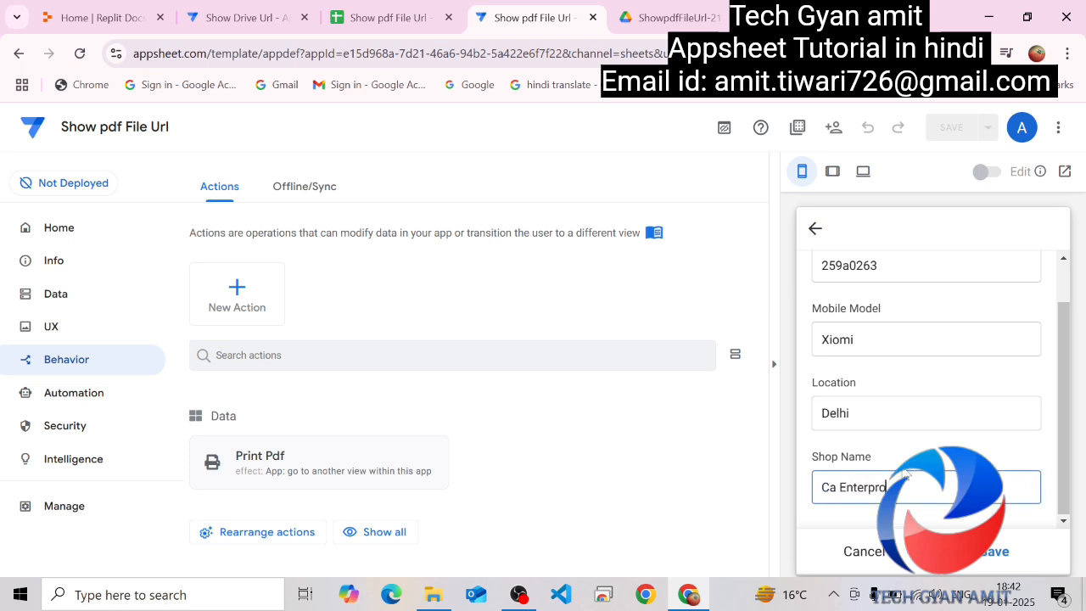
text(prises)
click(984, 553)
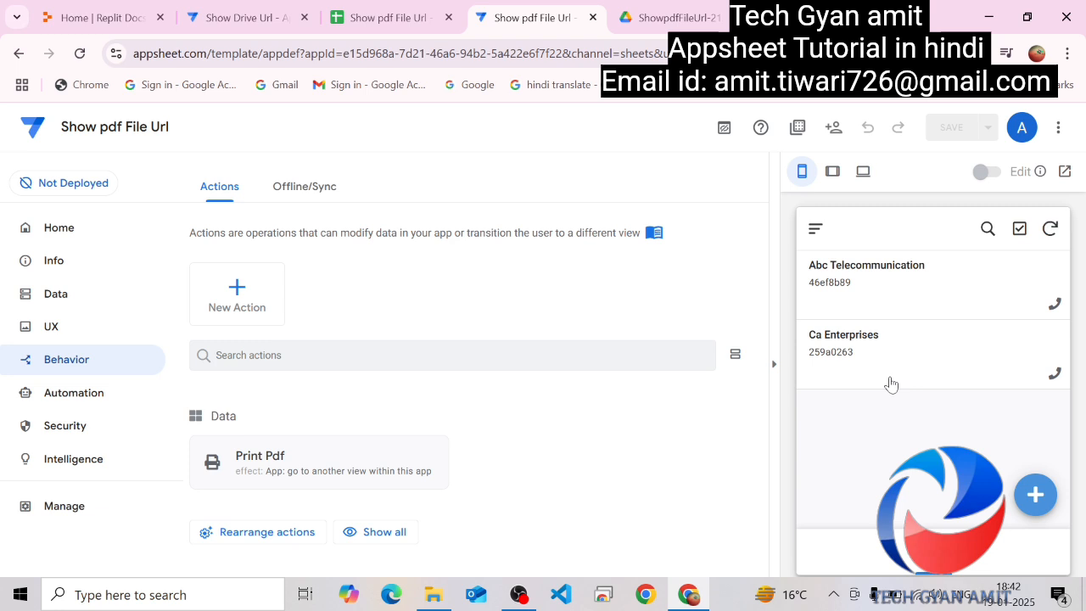
- Test Print Pdf on the Ca Enterprises record, view its PDF file, and go back to the record list
click(909, 369)
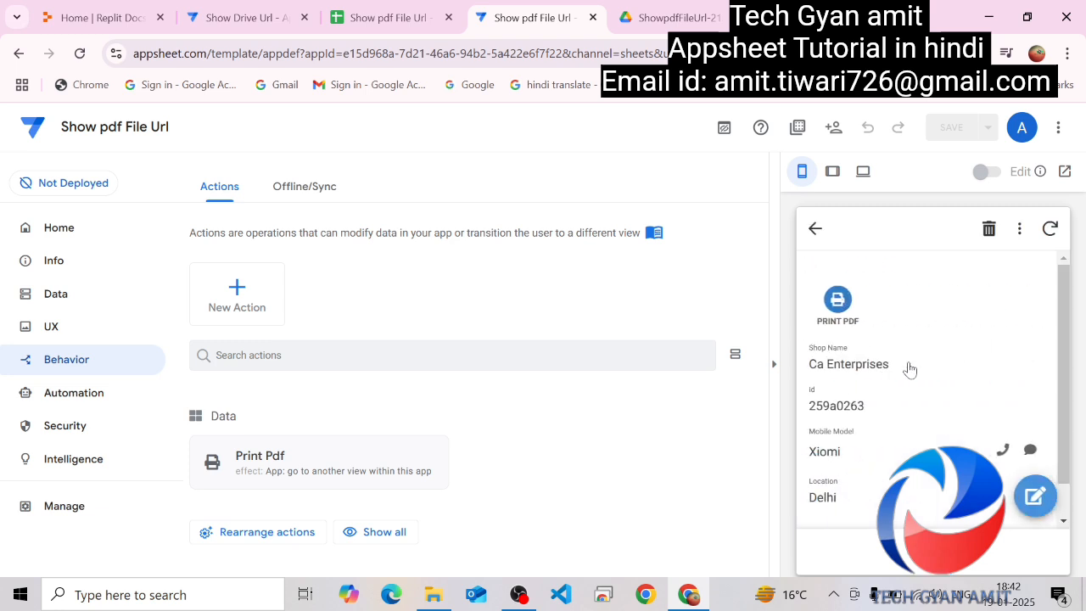
click(844, 315)
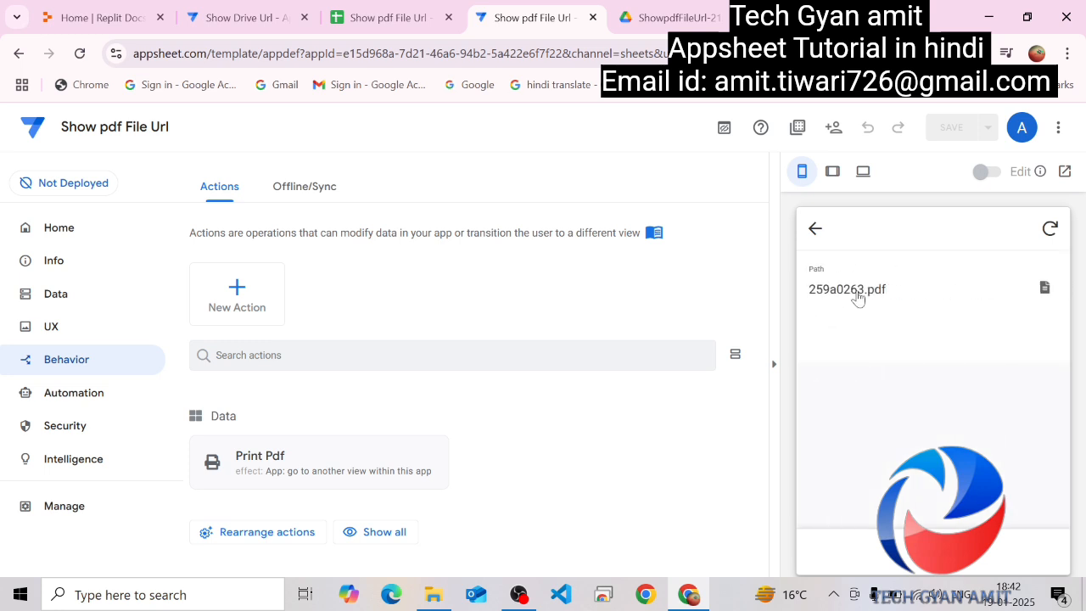
click(815, 231)
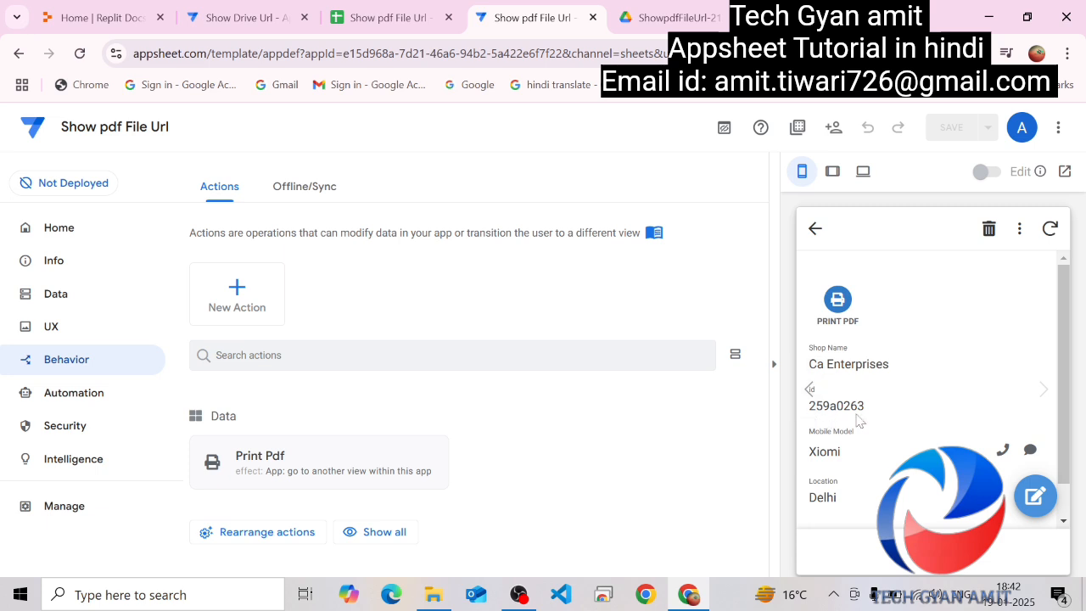
click(837, 302)
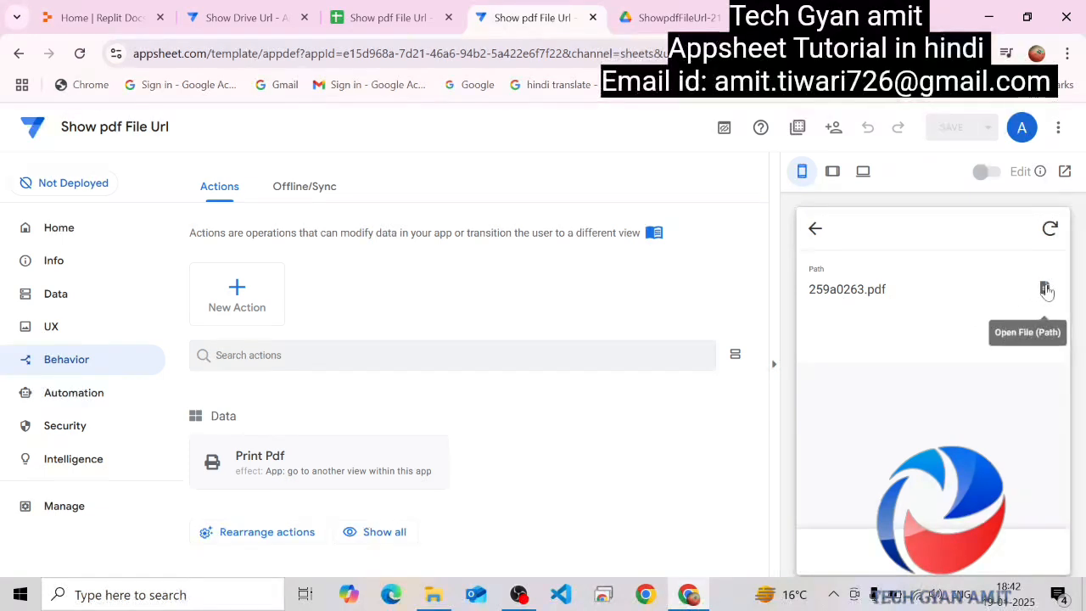
click(1045, 290)
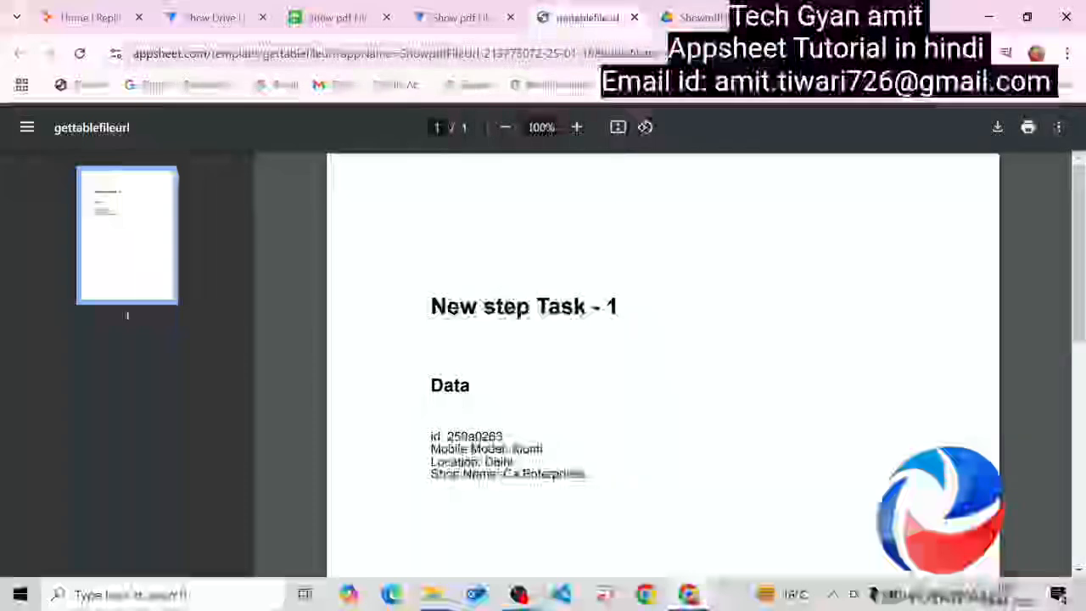
key(ctrl+w)
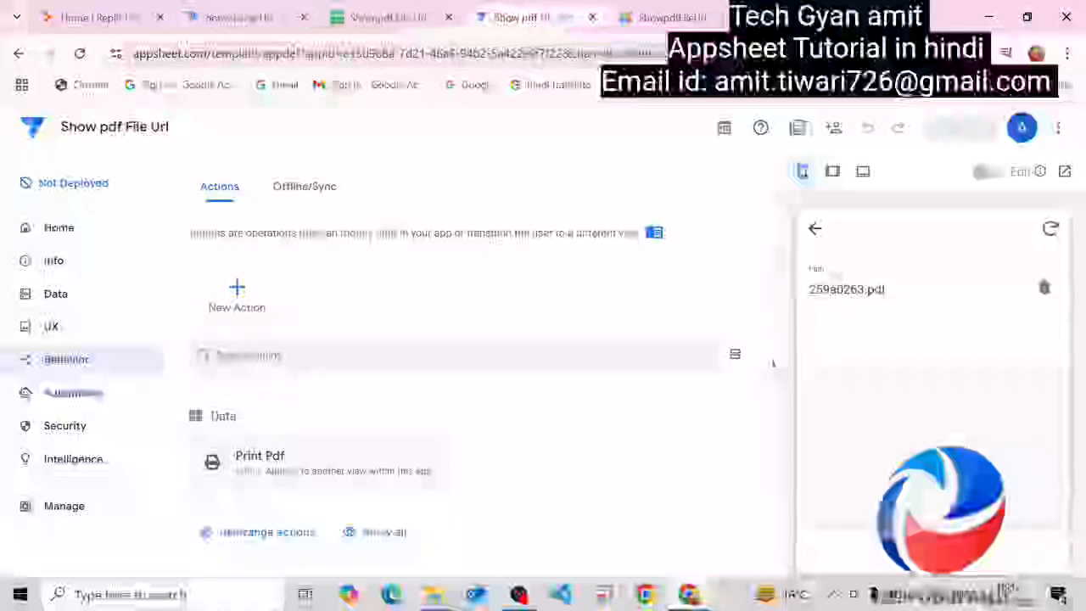
click(814, 228)
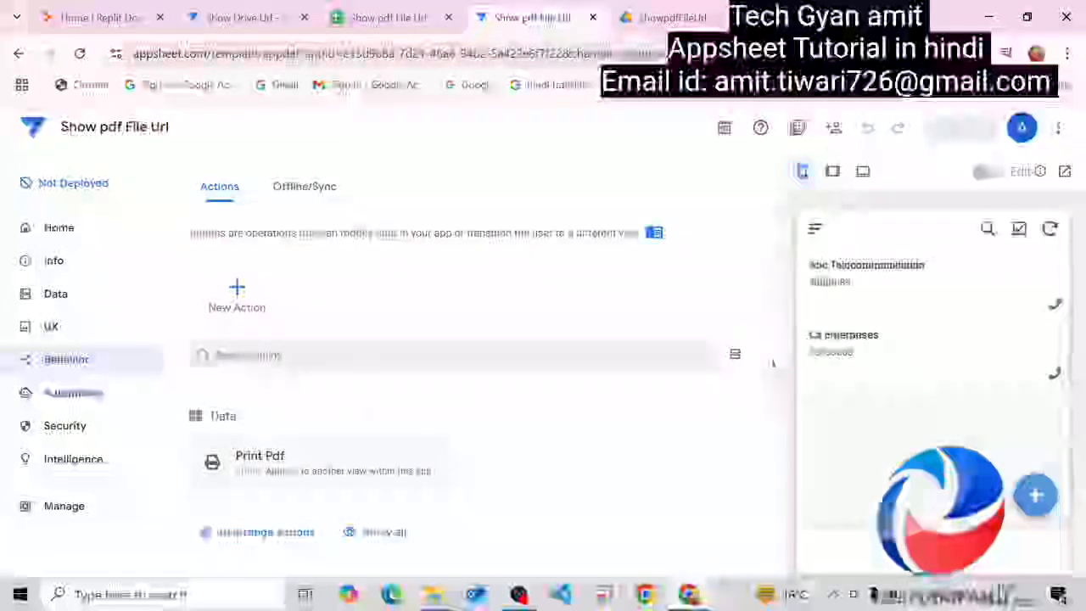
- Add and save another record with Mobile Model Lenovo, Location Delhi and Shop Name Xyz Telecom
click(1036, 499)
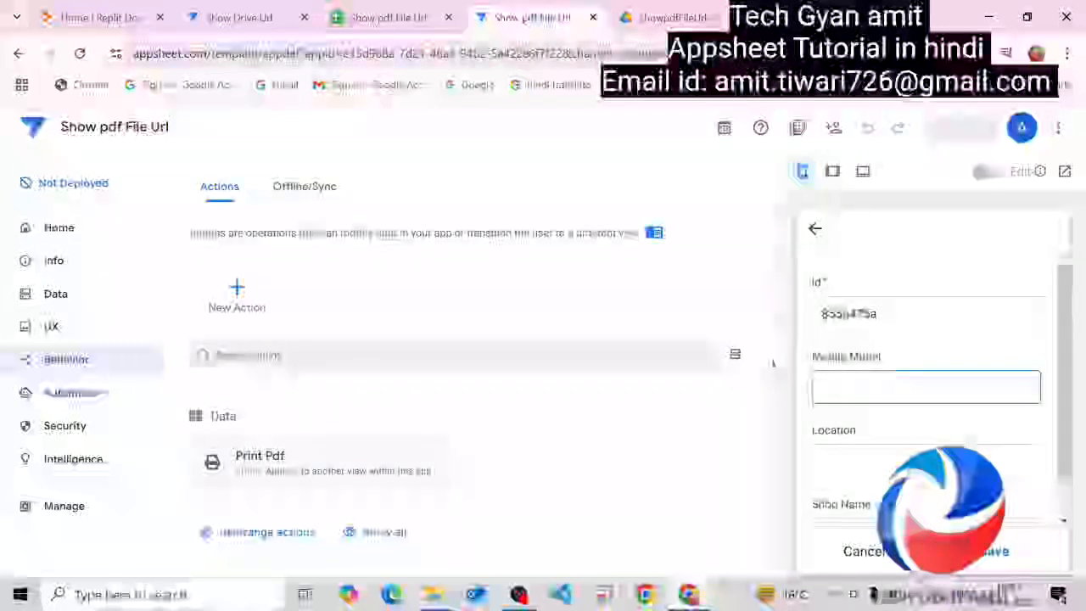
text(M)
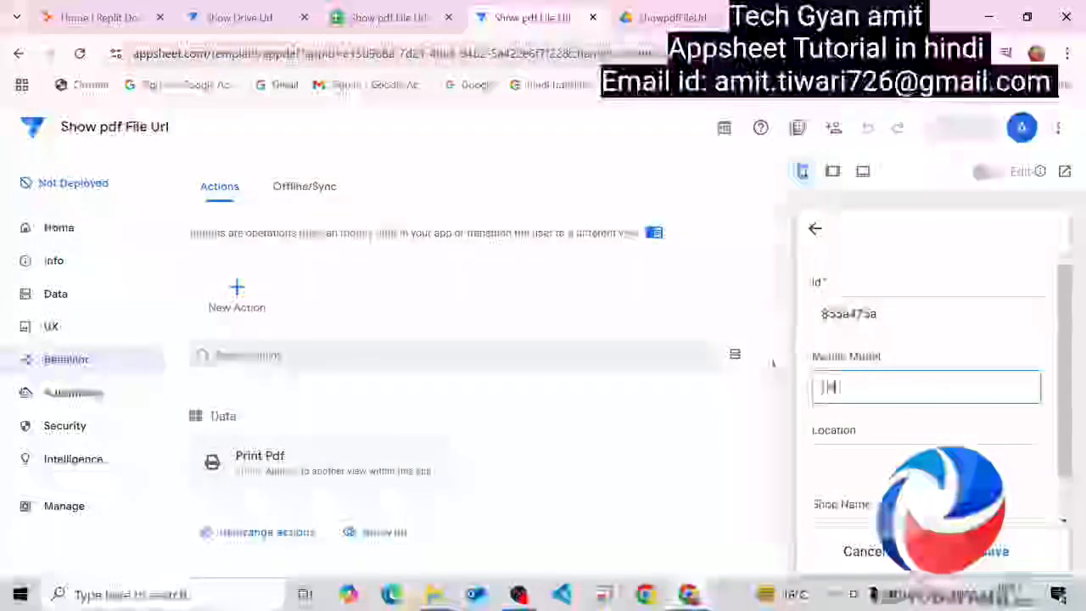
text(enovo)
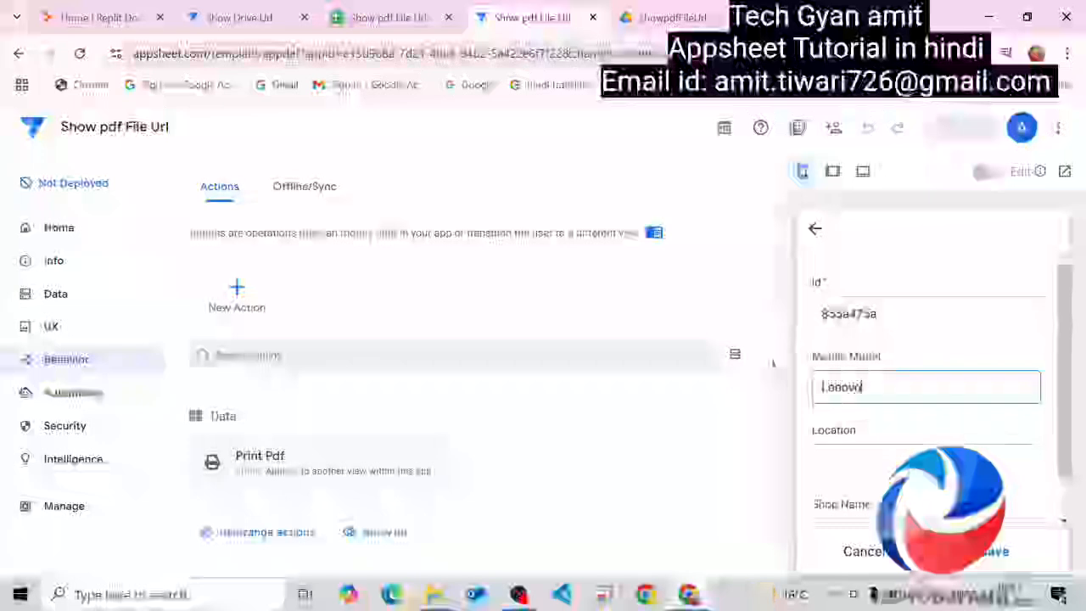
key(Tab)
text(Delhi)
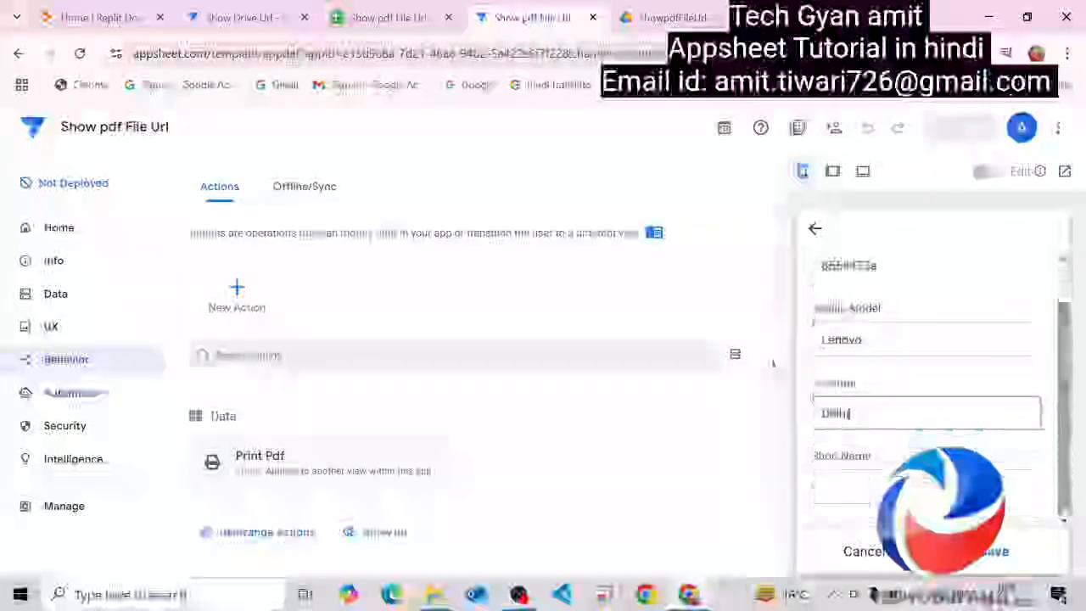
key(Tab)
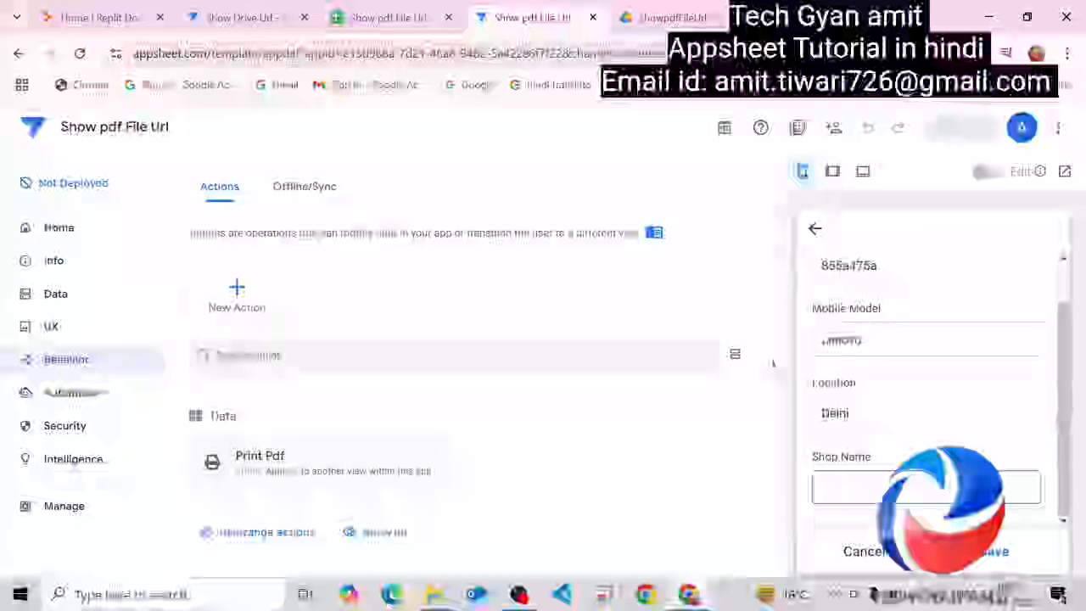
text(Xyz)
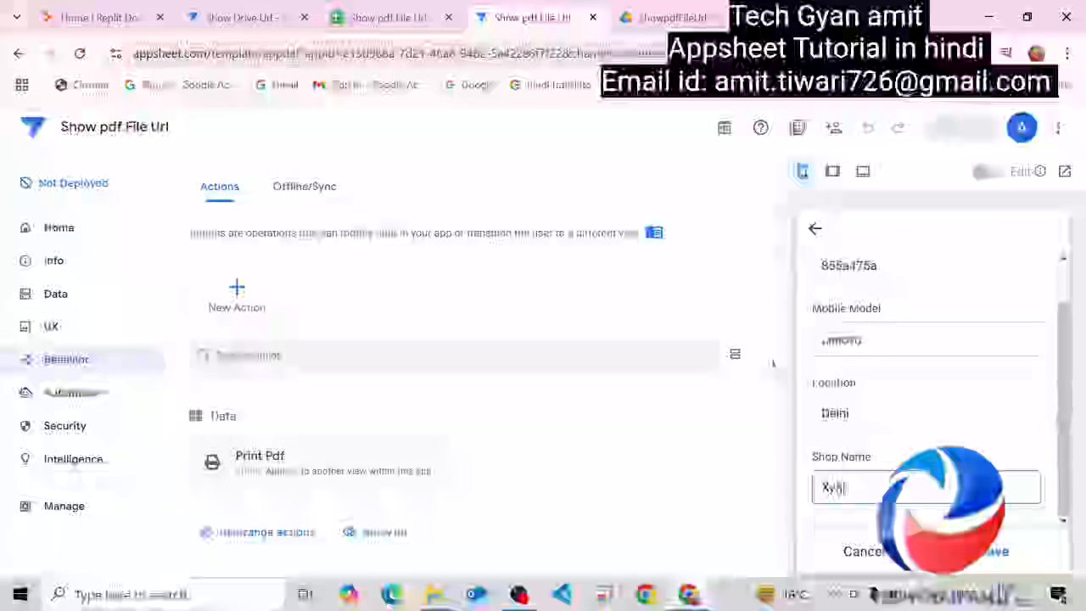
text( Tele)
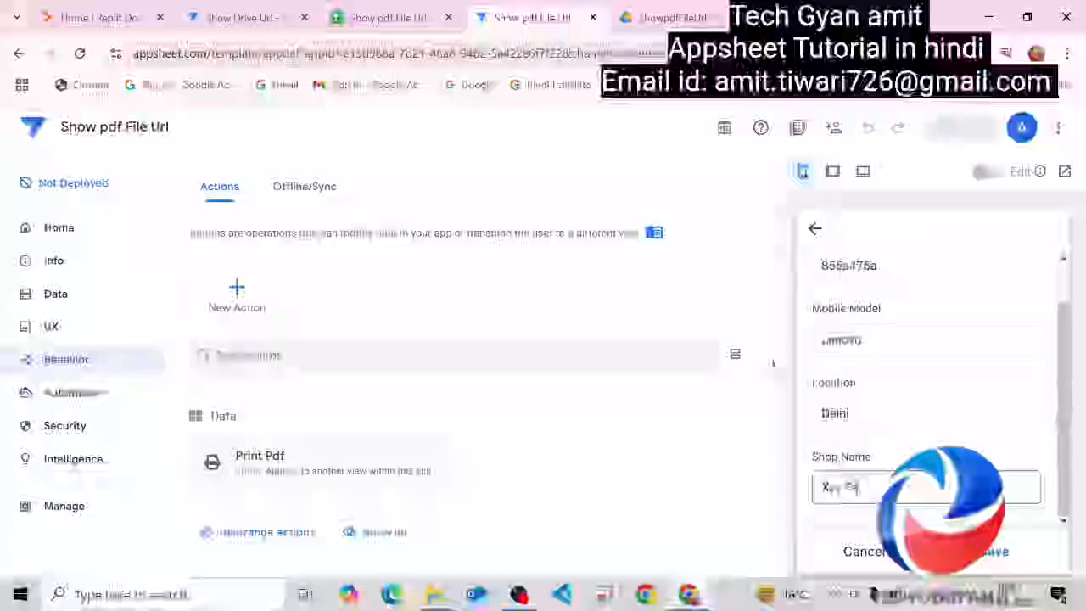
text(com)
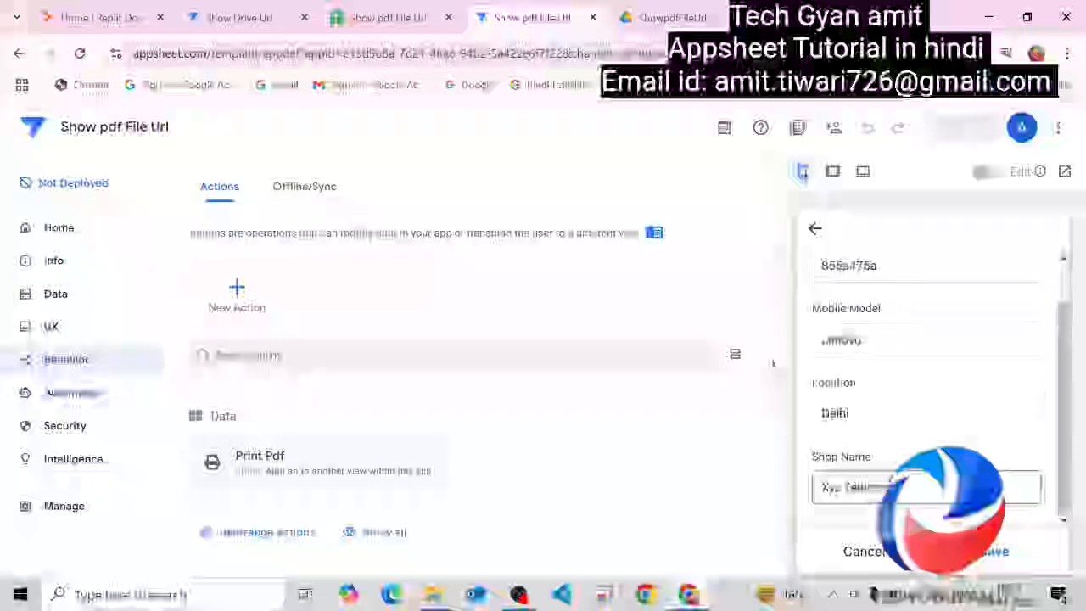
key(Return)
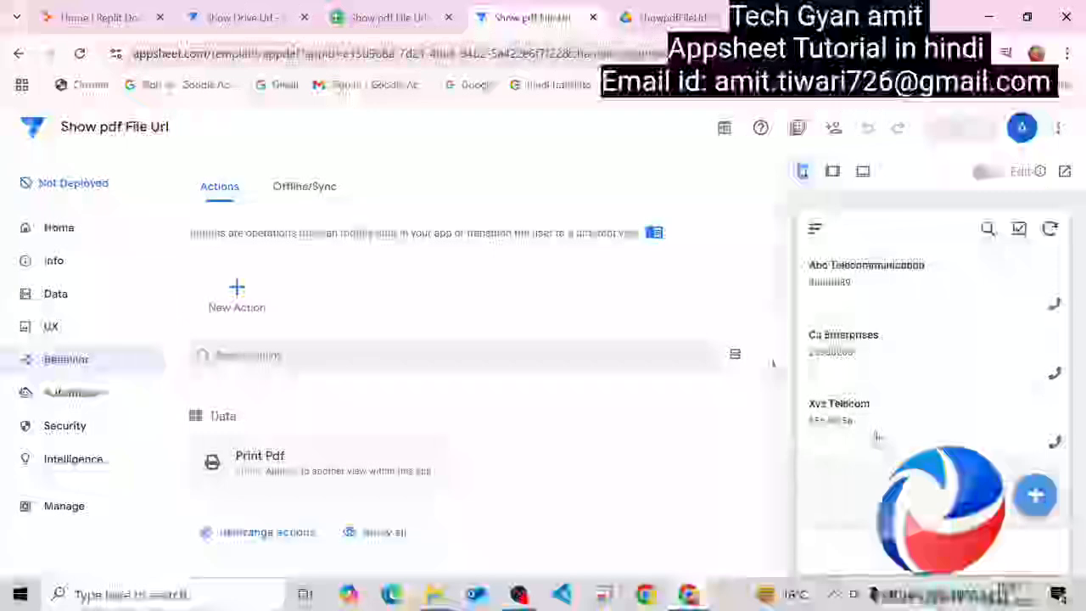
- Run Print Pdf on the Xyz Telecom record, view its PDF file, and return to the record list
click(877, 437)
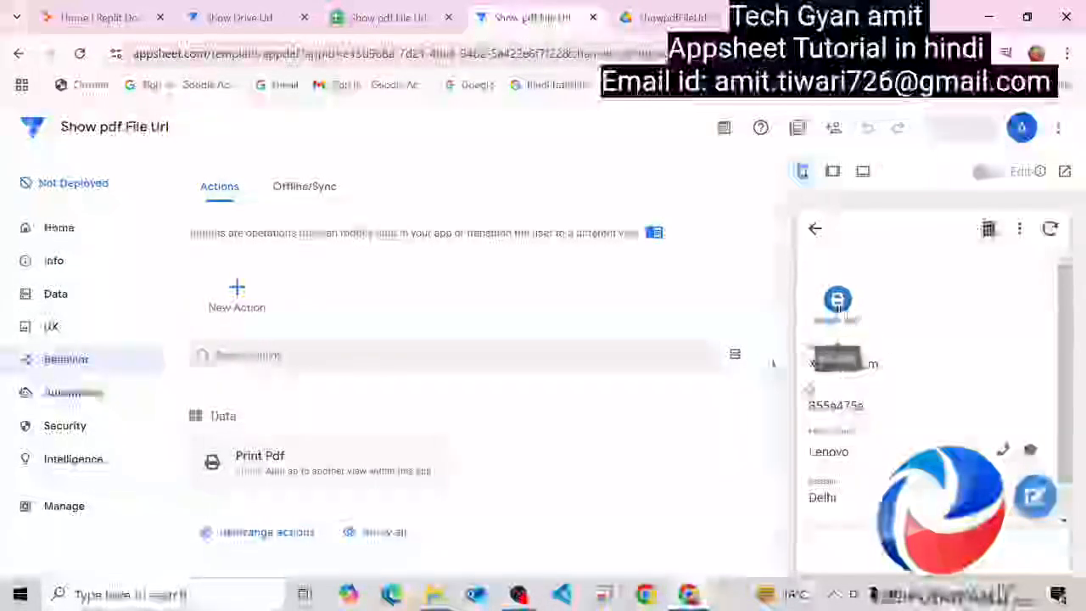
click(837, 299)
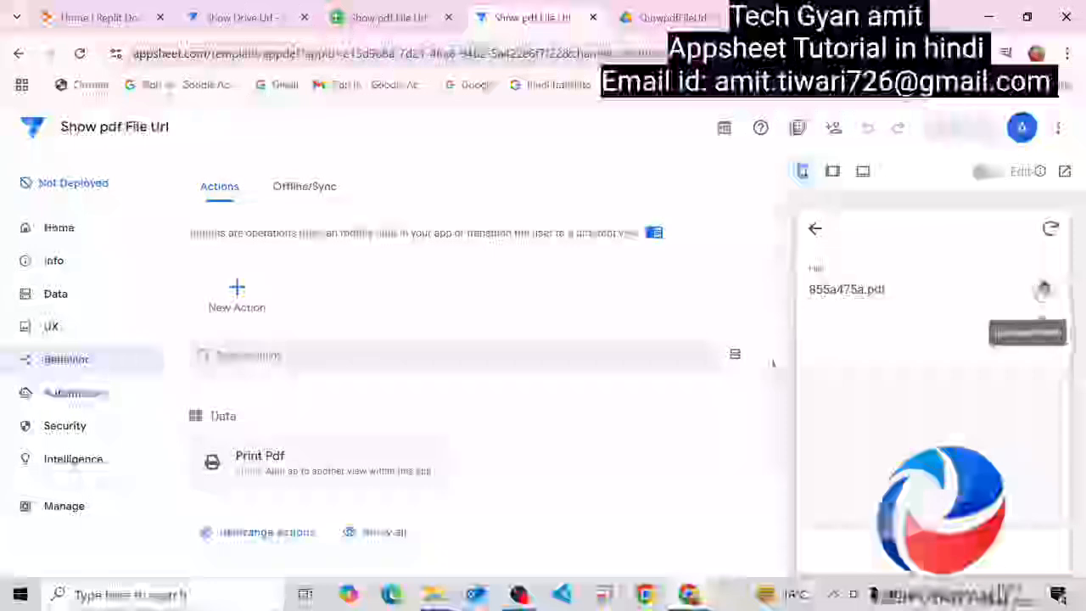
click(1044, 288)
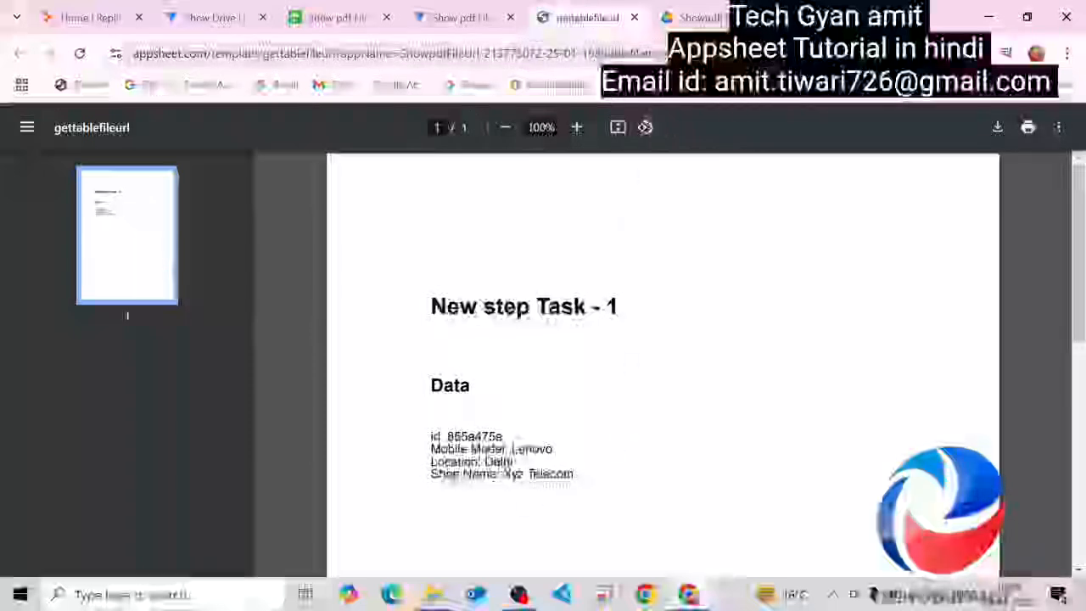
key(ctrl+w)
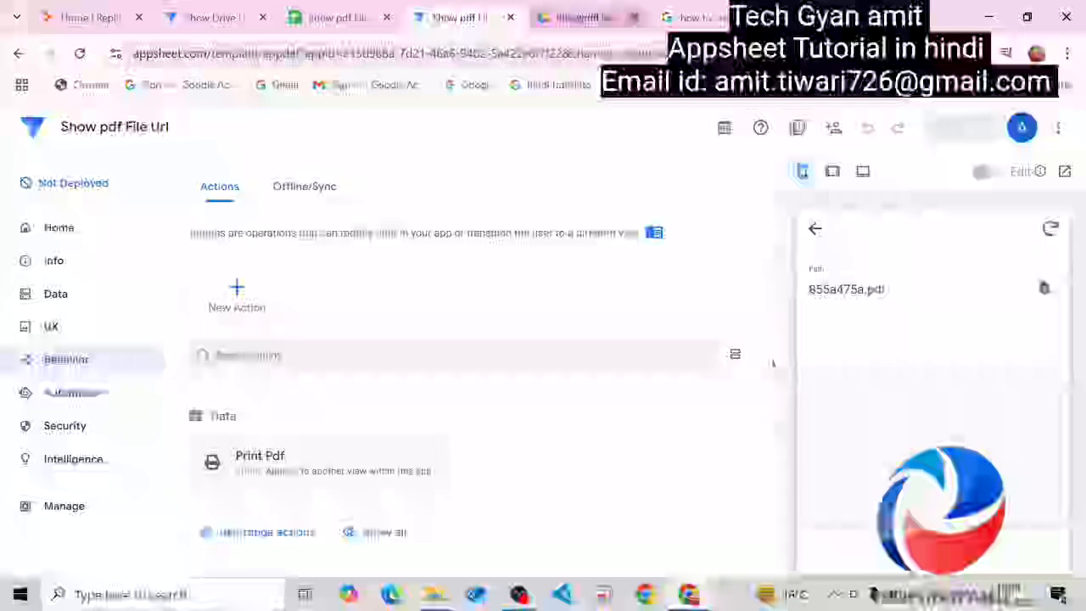
click(816, 229)
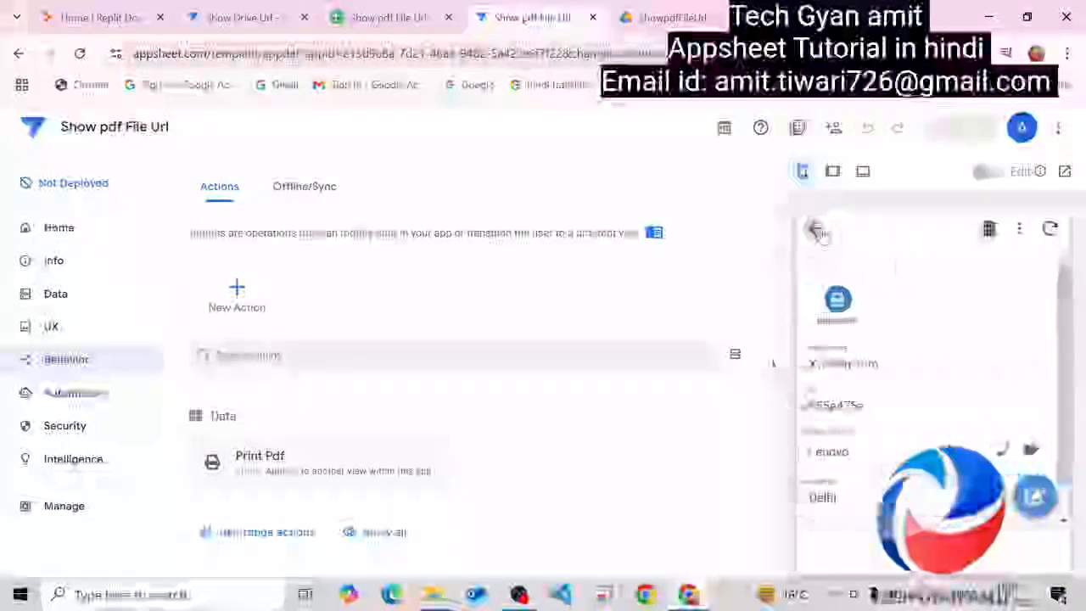
click(816, 229)
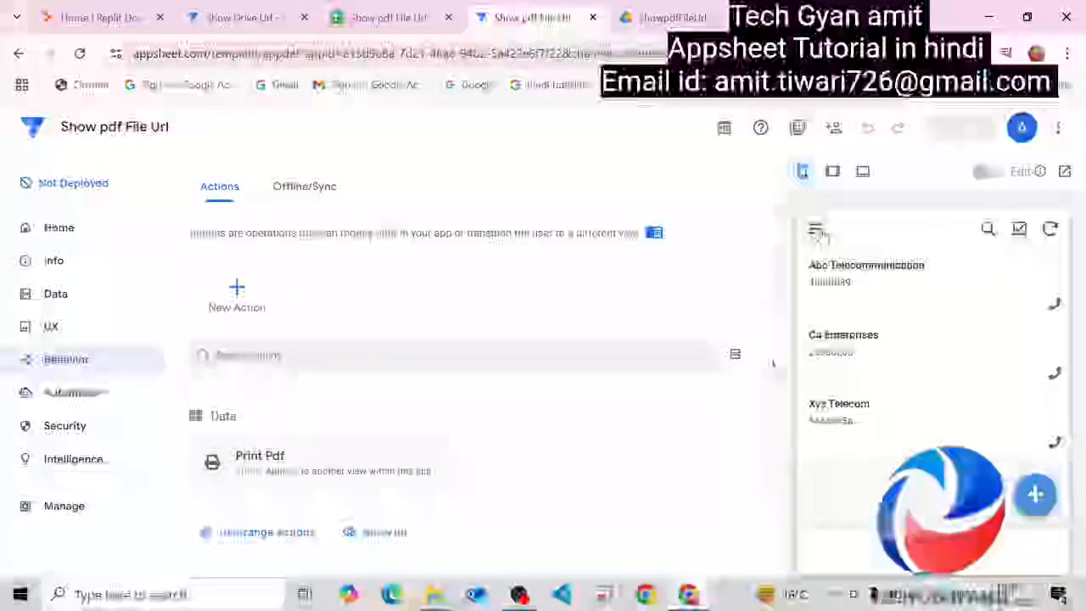